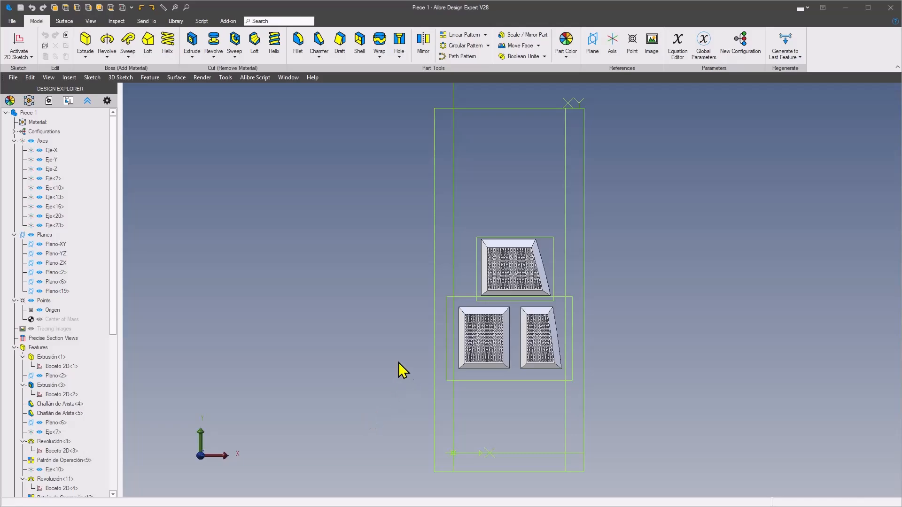
Examine the three chamfered blocks, their rows of small bumps and their slanted front faces from several angles
scroll(291, 307, up, 2)
middle_drag(458, 334, 343, 342)
scroll(344, 325, up, 3)
scroll(342, 338, up, 3)
scroll(343, 338, up, 2)
scroll(344, 342, up, 2)
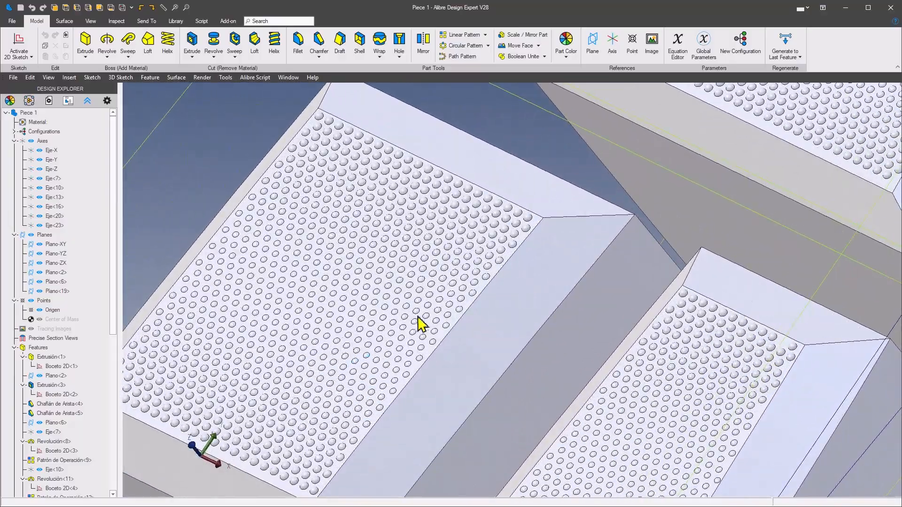
scroll(399, 328, up, 1)
scroll(423, 346, down, 2)
middle_drag(405, 348, 398, 317)
middle_drag(558, 396, 723, 342)
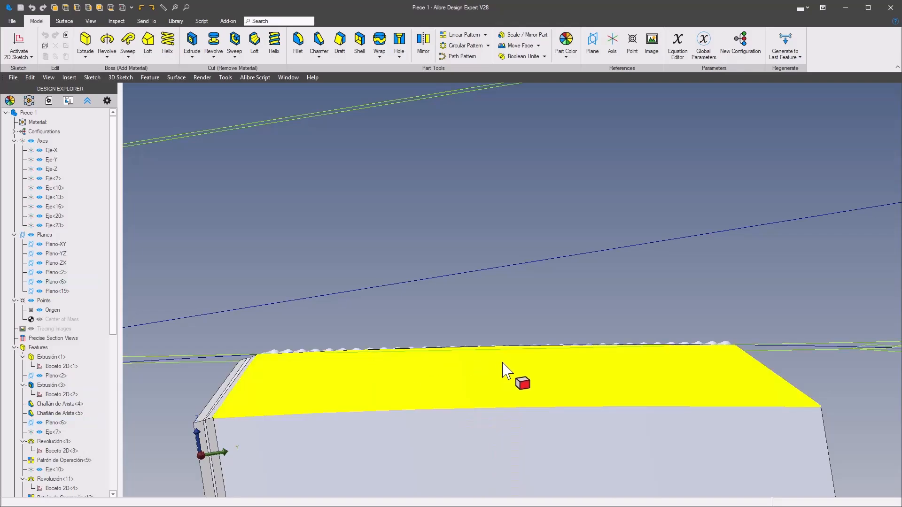
middle_drag(502, 363, 500, 373)
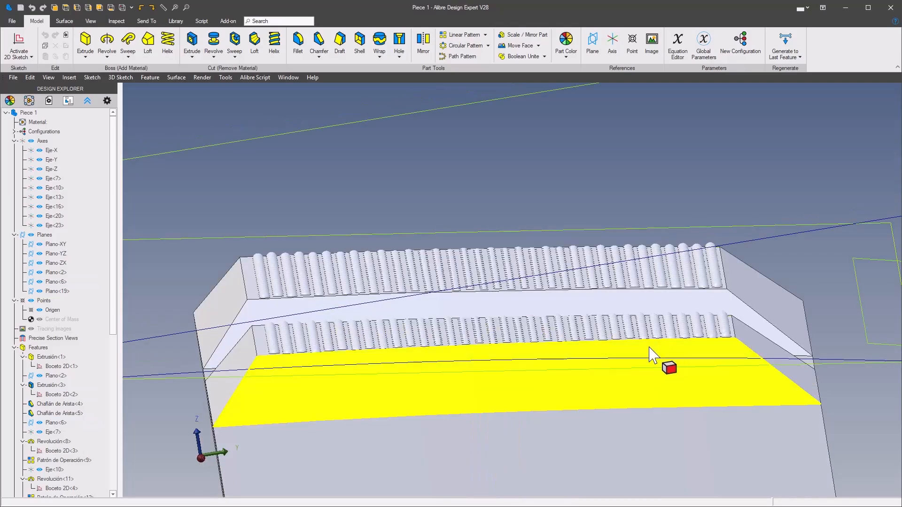
scroll(637, 352, down, 5)
middle_drag(593, 351, 302, 336)
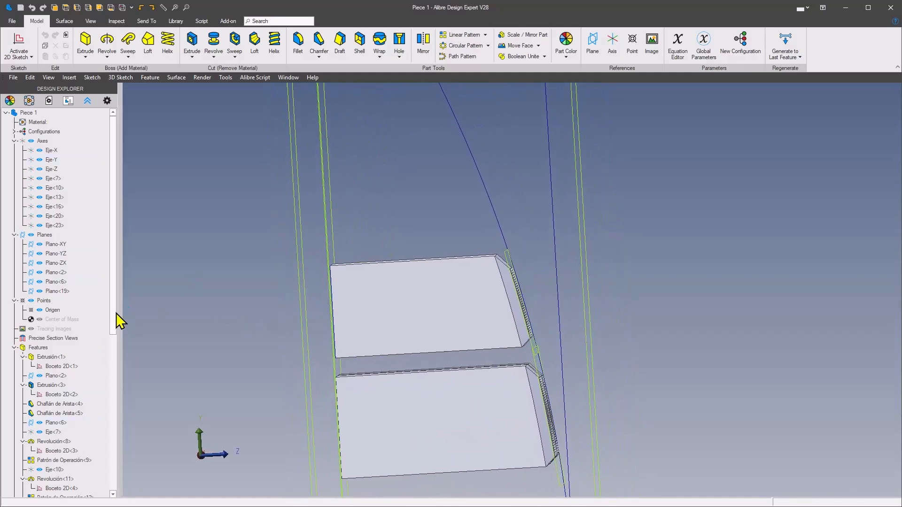
Open sketch Boceto 2D<1> of Extrusión<1> for editing and orient the view to the sketch plane
drag(115, 306, 117, 496)
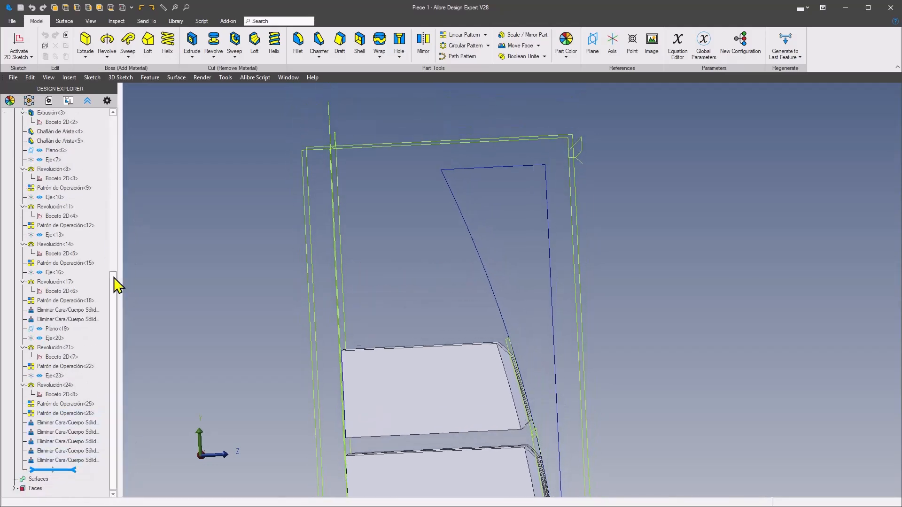
drag(114, 318, 111, 221)
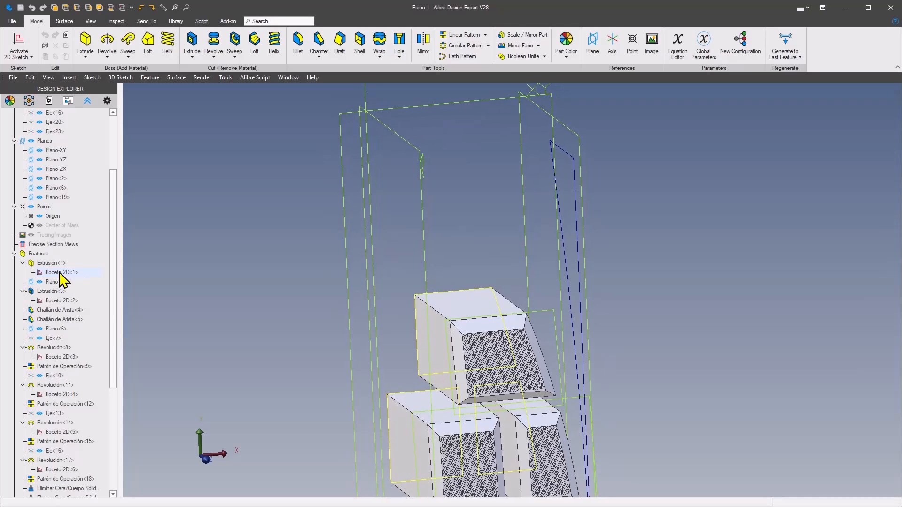
right_click(61, 276)
click(80, 278)
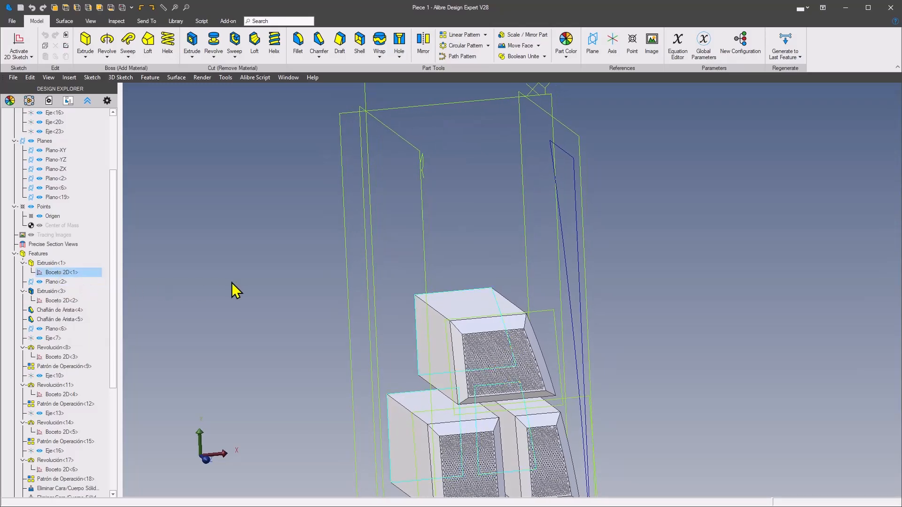
key(space)
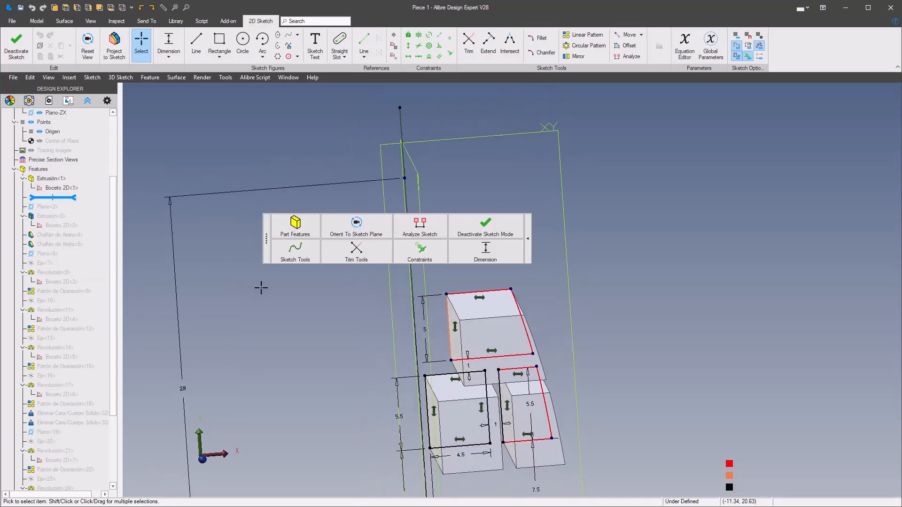
click(358, 230)
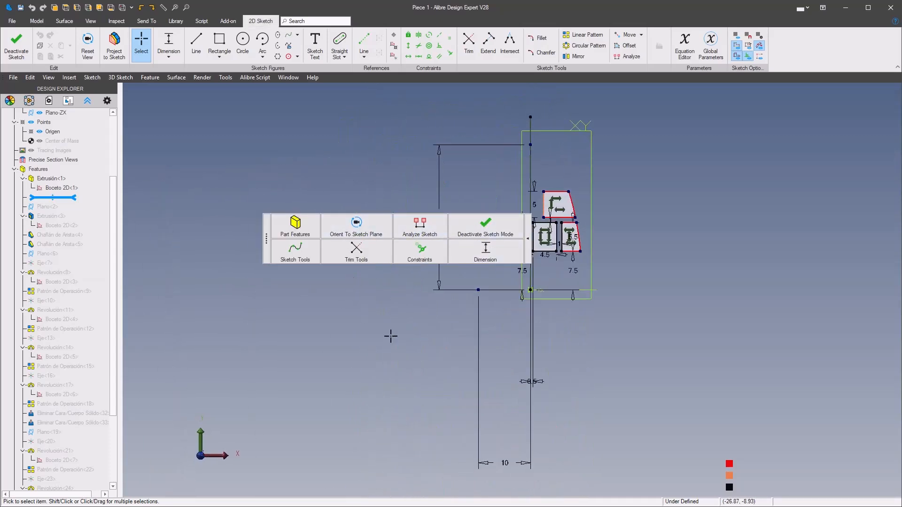
Move the 10 mm horizontal dimension closer to the sketch origin and dismiss the error message
middle_drag(386, 328, 295, 343)
scroll(455, 402, up, 1)
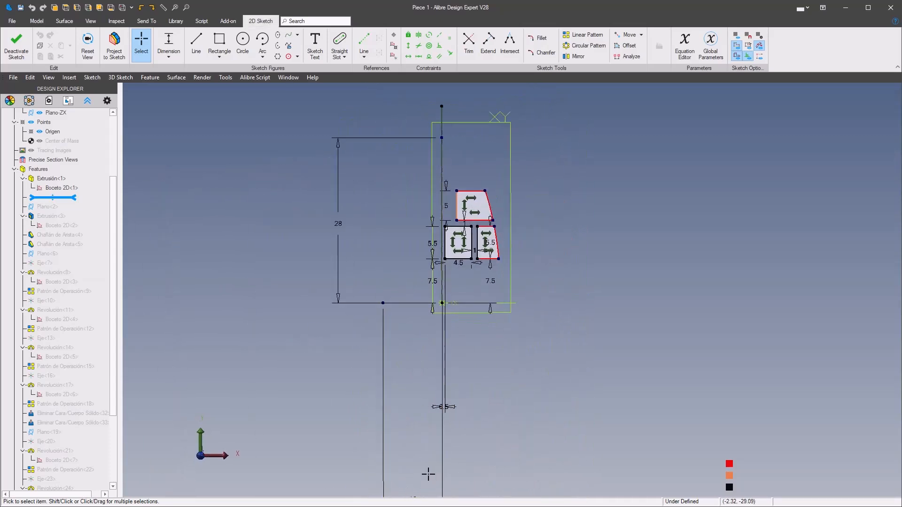
middle_drag(433, 443, 442, 426)
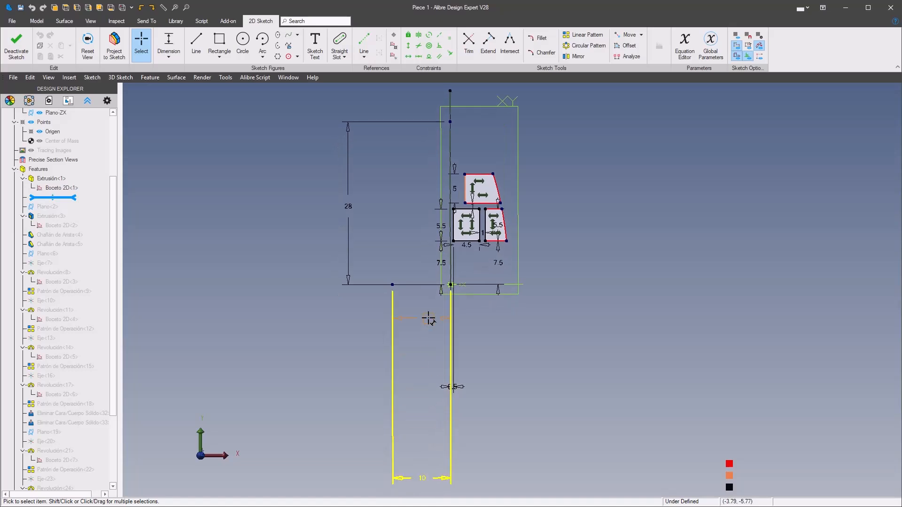
drag(428, 319, 429, 318)
click(480, 334)
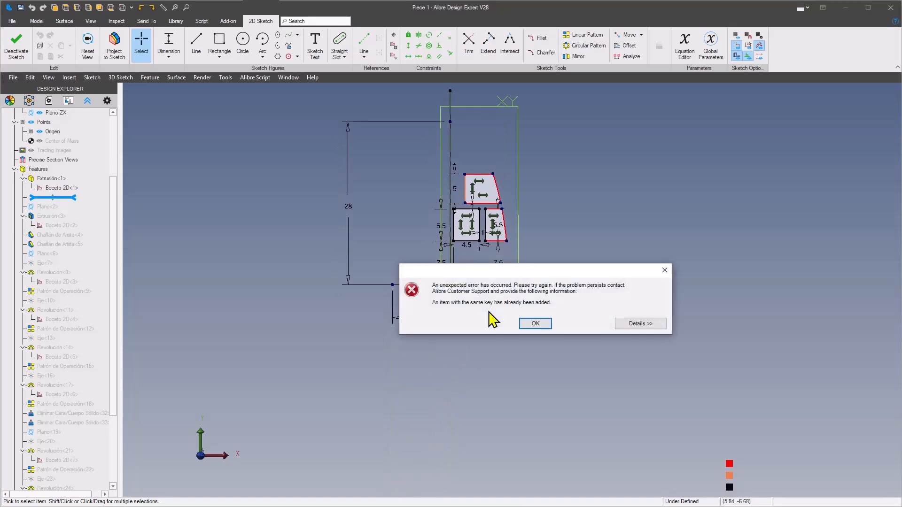
click(536, 324)
Move the 28 mm dimension nearer the profiles, and the 7.5 and 5.5 mm dimensions to the outer side of the lower-right profile
scroll(523, 343, up, 4)
middle_drag(446, 383, 463, 414)
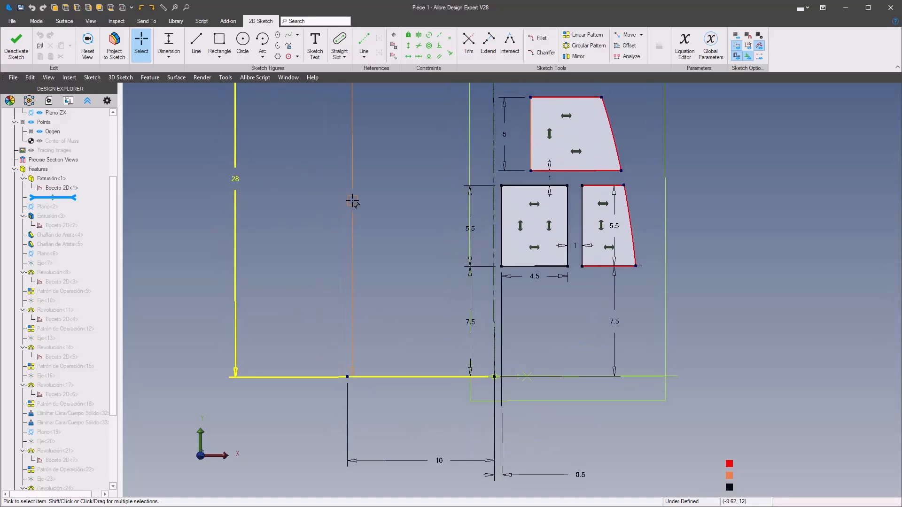
drag(383, 200, 383, 202)
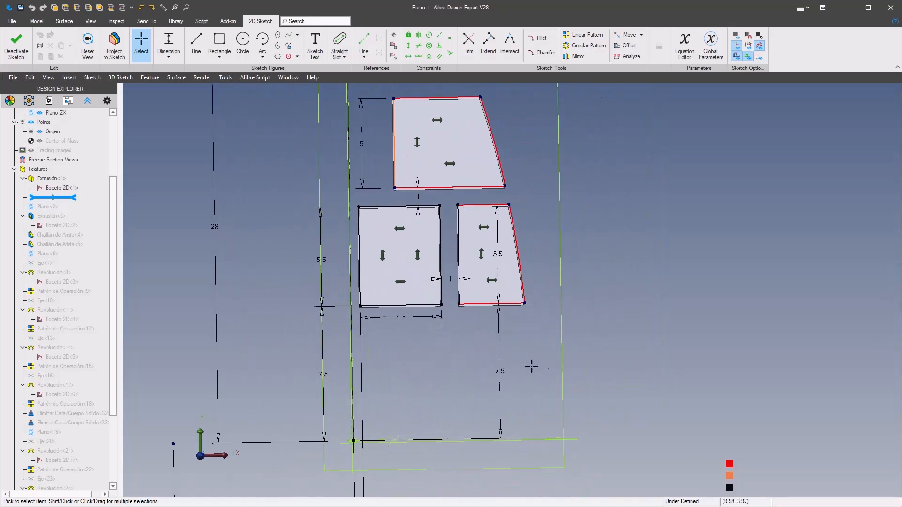
drag(502, 371, 585, 365)
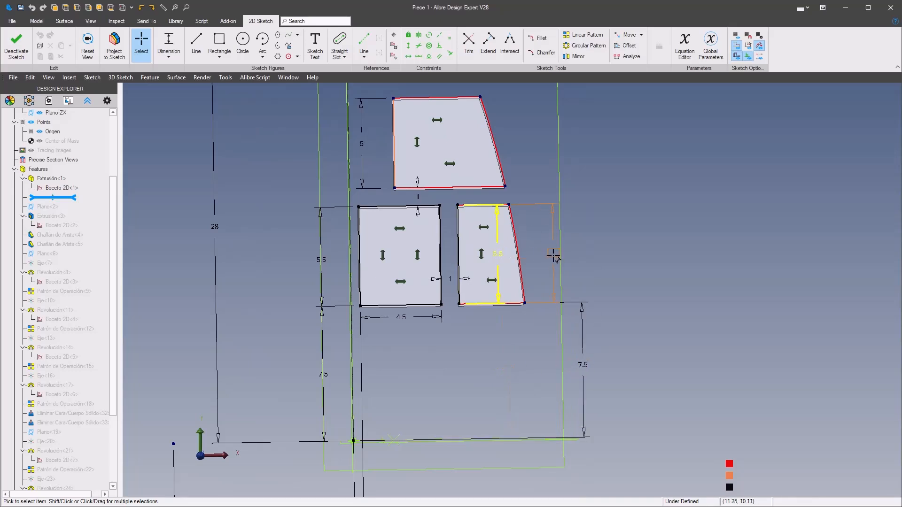
drag(550, 255, 554, 255)
scroll(614, 295, up, 3)
scroll(490, 360, down, 2)
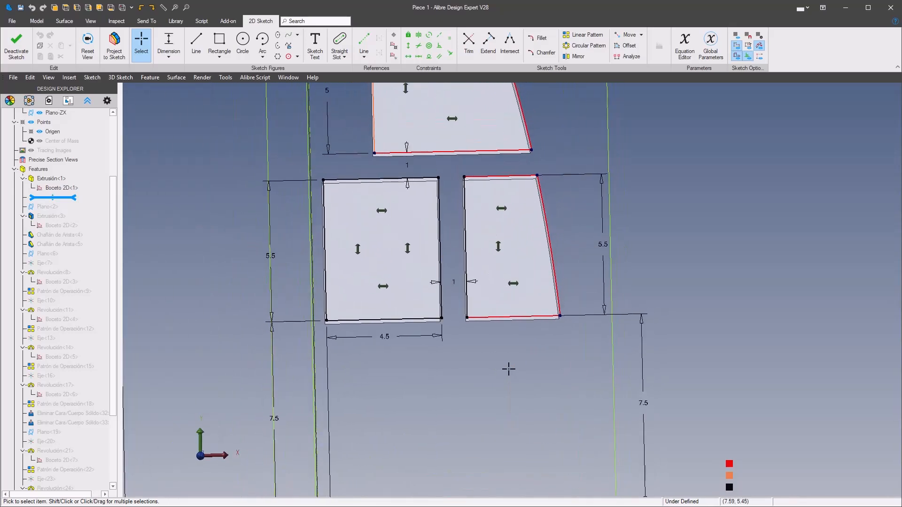
Dimension the lengths of the bottom and top edges of the lower-right profile, accepting the current values
right_click(591, 353)
click(739, 345)
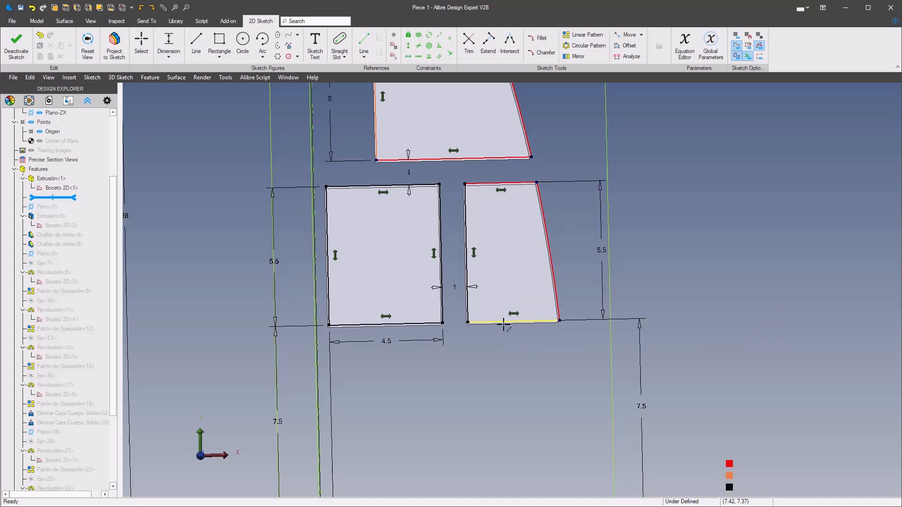
click(507, 342)
click(533, 337)
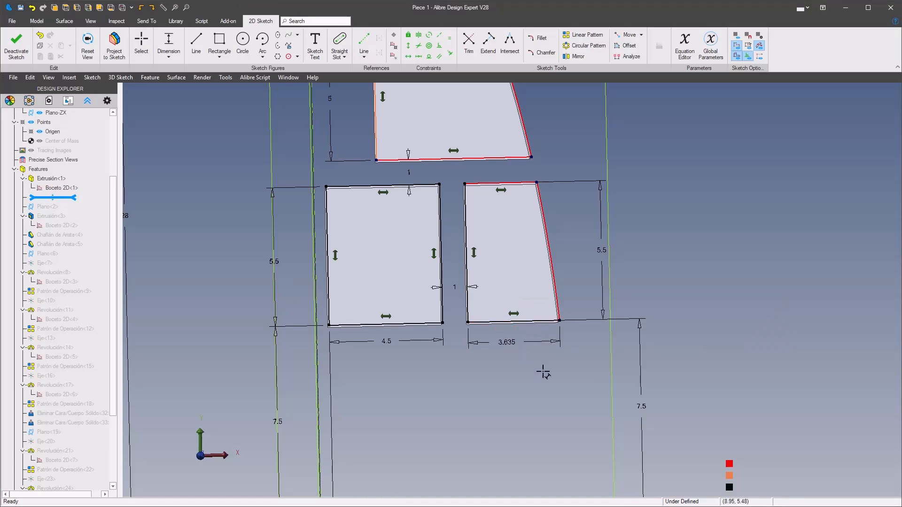
scroll(545, 368, up, 3)
click(542, 305)
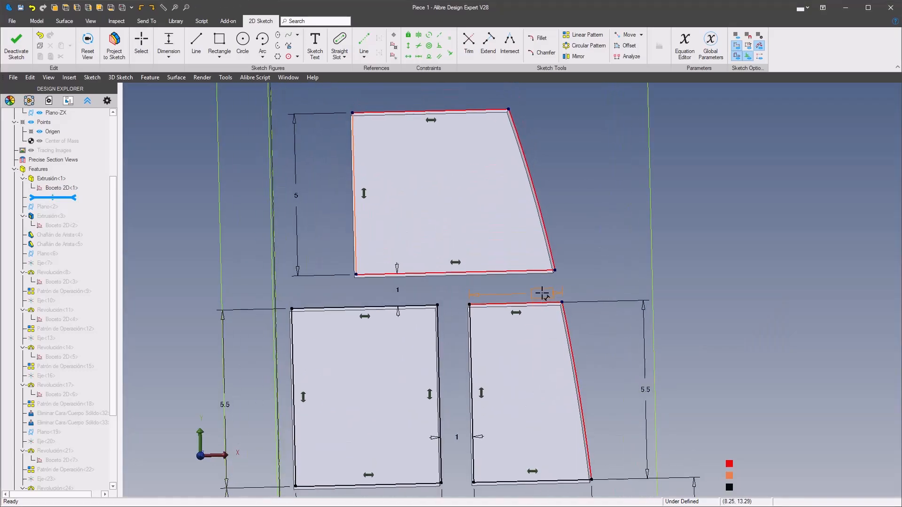
click(544, 297)
click(571, 289)
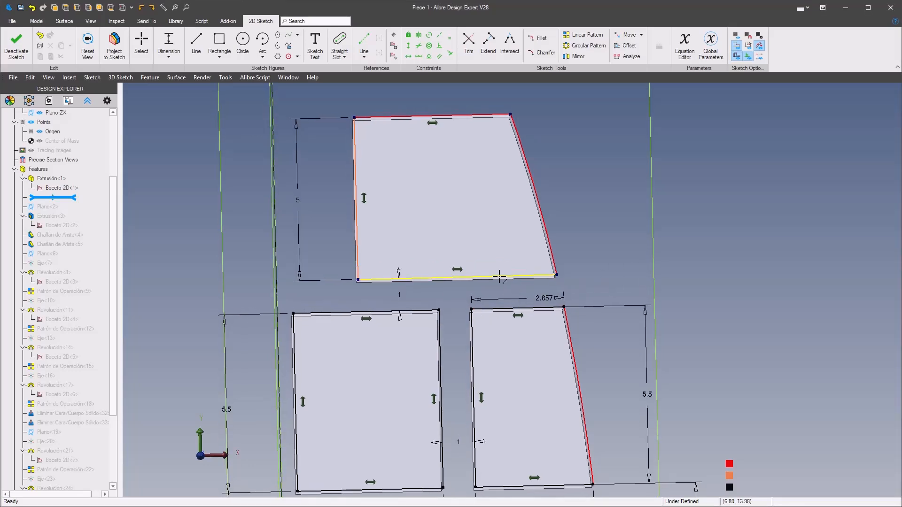
Dimension the lengths of the bottom and top edges of the upper profile, accepting the current values
click(479, 287)
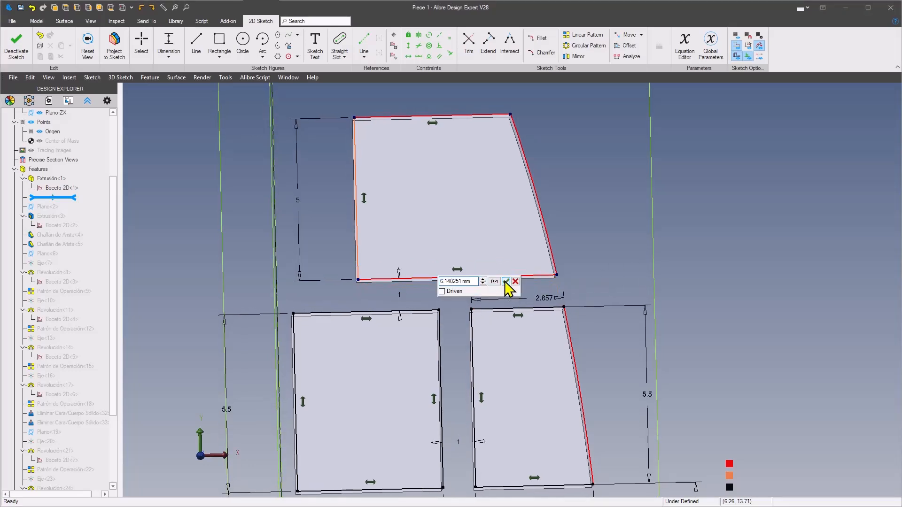
click(505, 281)
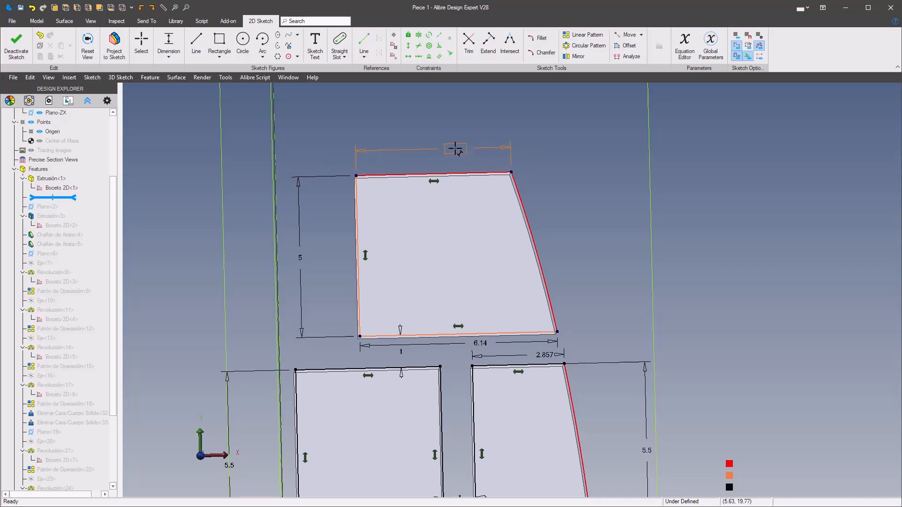
click(456, 149)
click(483, 143)
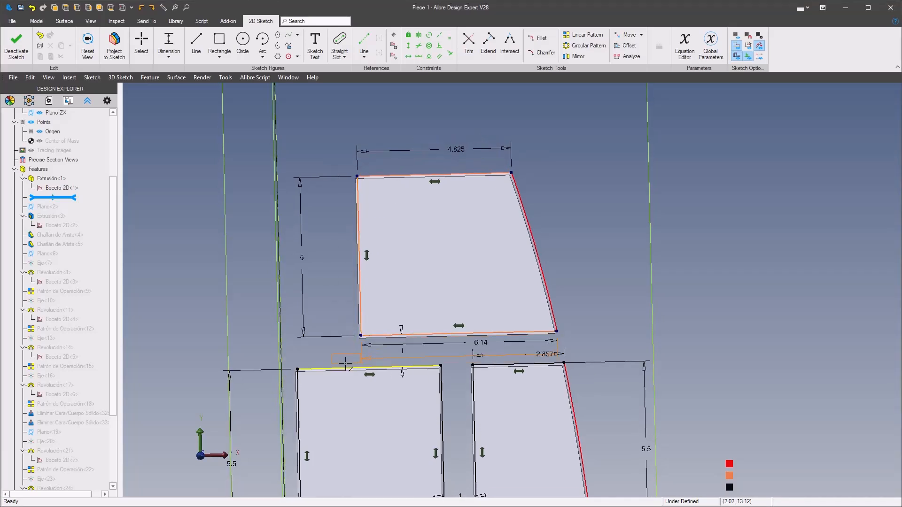
Dimension the vertical gap between the upper and lower-left profiles and the horizontal offset between their left edges
click(243, 354)
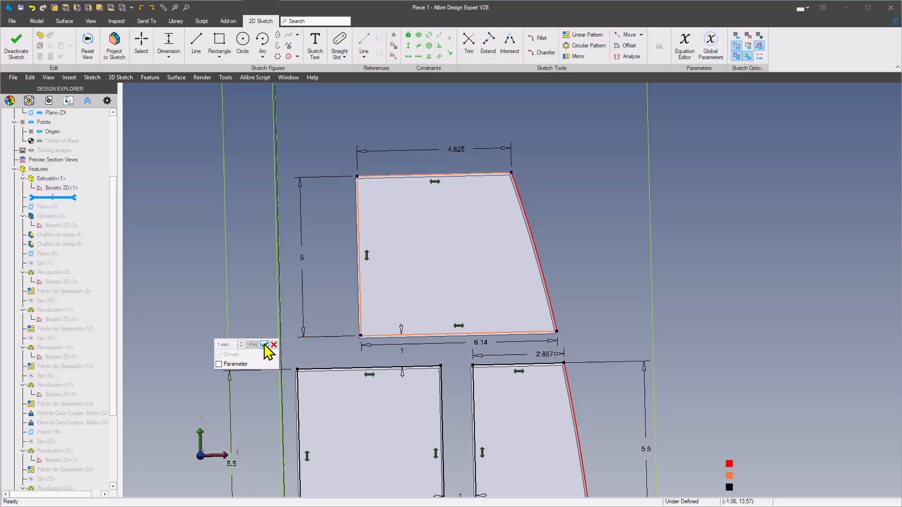
click(264, 345)
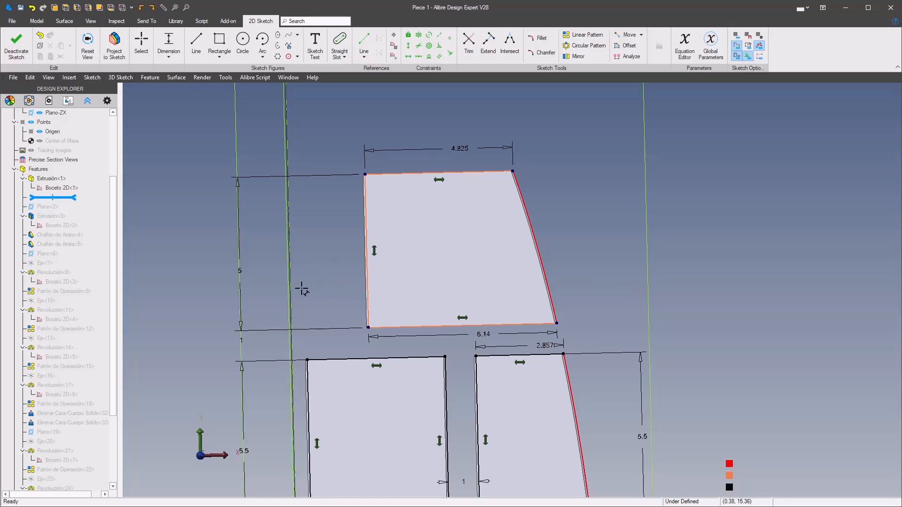
scroll(308, 295, down, 1)
scroll(505, 237, down, 1)
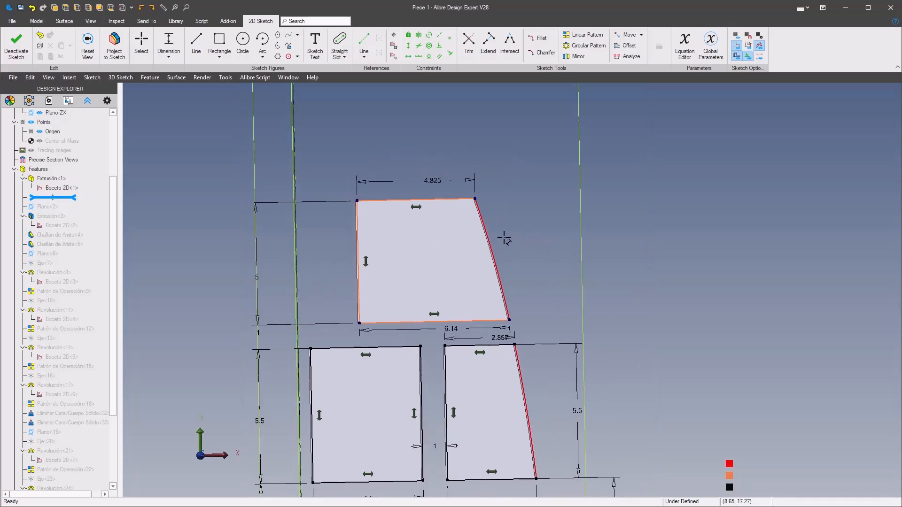
click(350, 337)
click(369, 191)
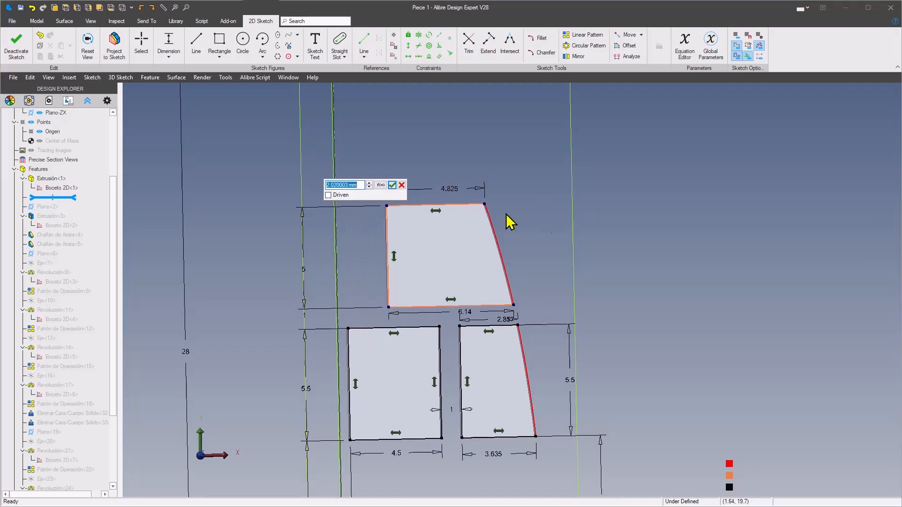
click(392, 186)
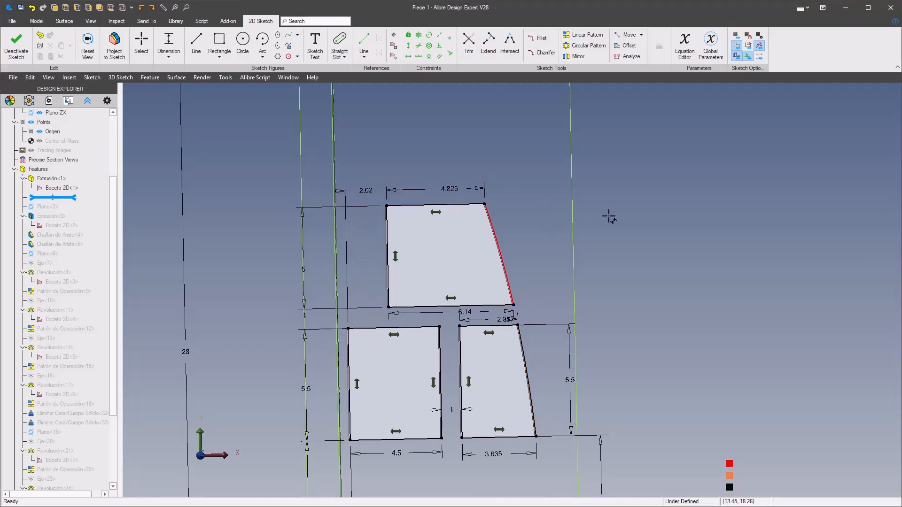
Draw a reference elliptical arc centred at the origin, with 10 and 28 mm radii, bridging the curved sides of the upper and lower-right profiles
scroll(608, 216, up, 1)
scroll(517, 263, up, 2)
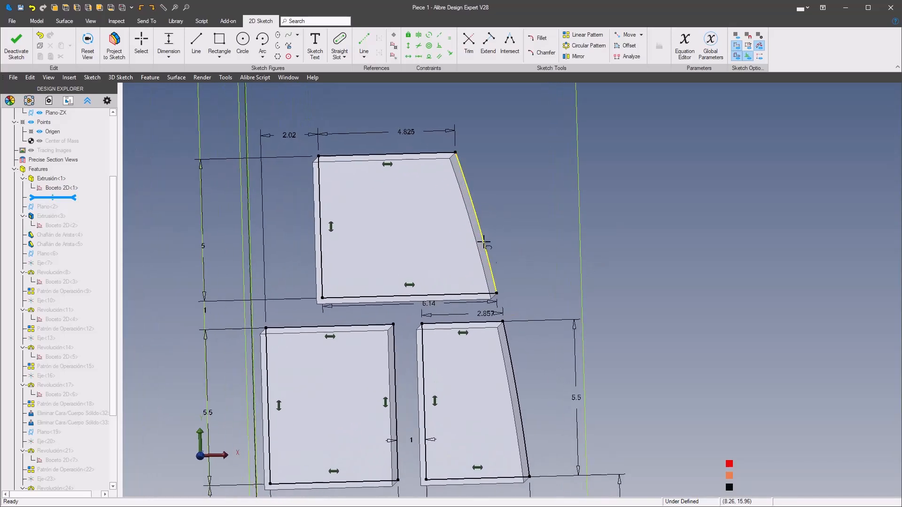
scroll(493, 253, down, 2)
scroll(494, 244, down, 3)
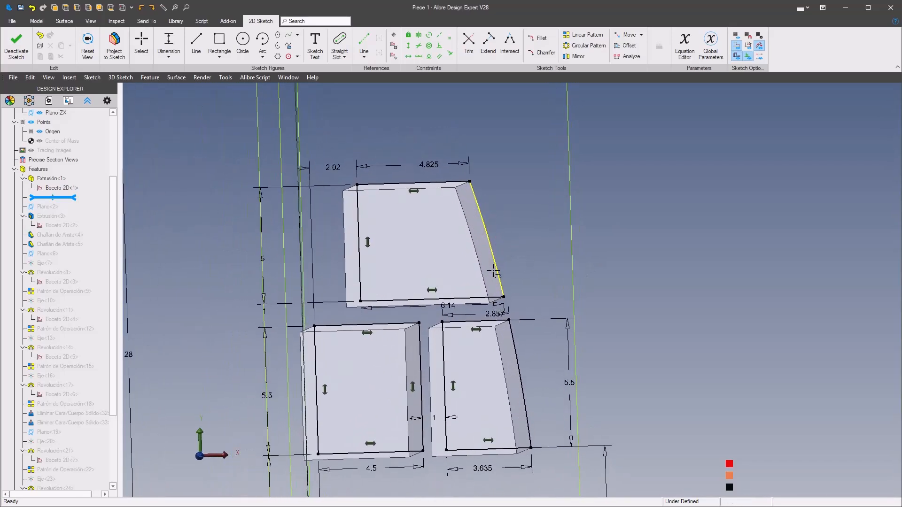
scroll(502, 207, down, 2)
scroll(451, 185, up, 1)
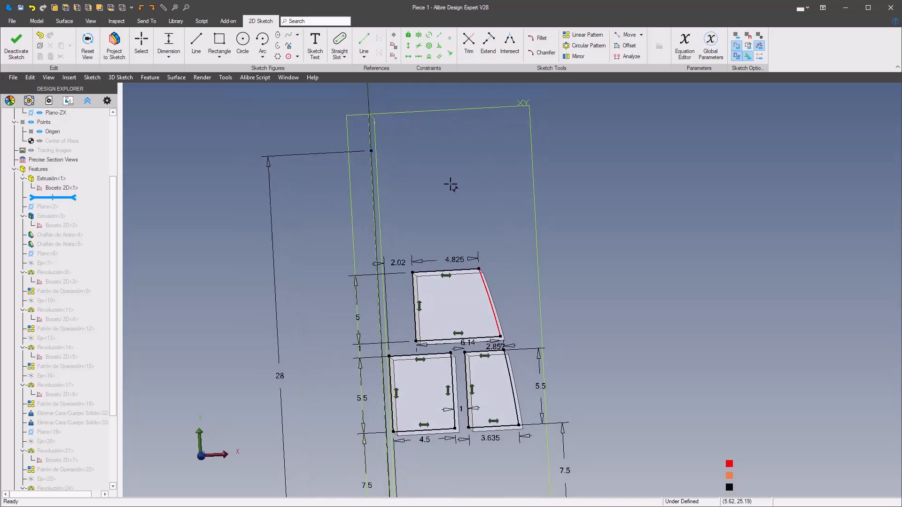
key(s)
mouse_move(588, 151)
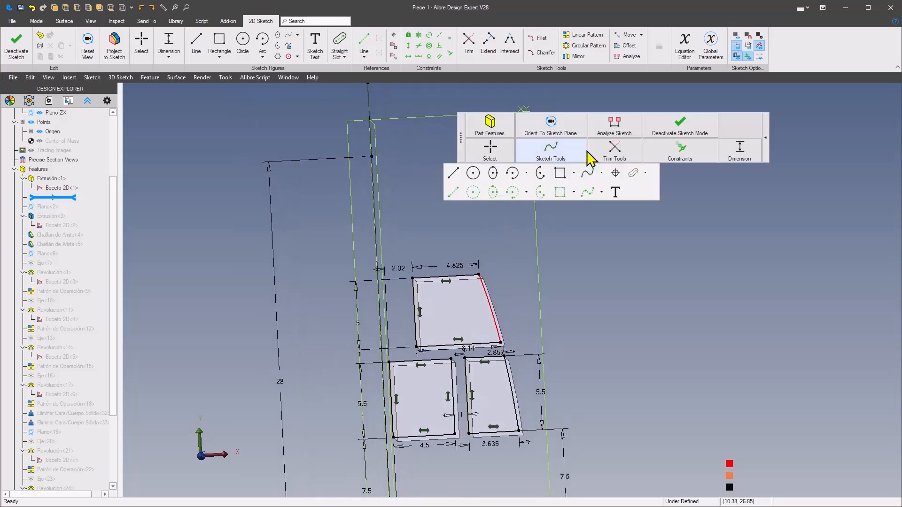
click(540, 193)
scroll(540, 192, down, 2)
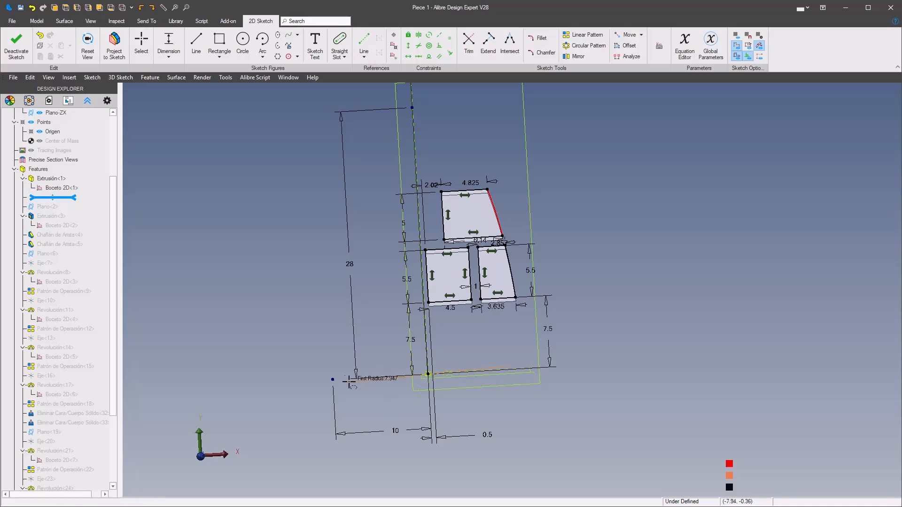
click(332, 379)
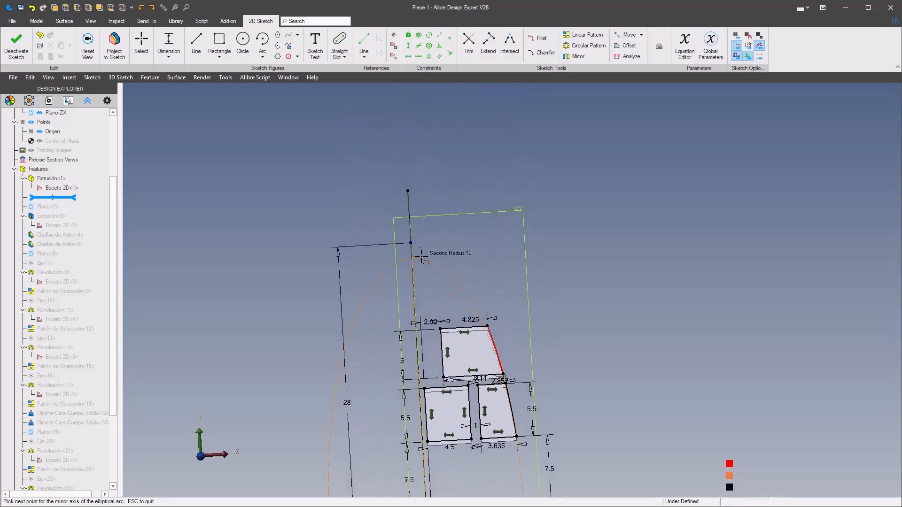
scroll(489, 258, up, 6)
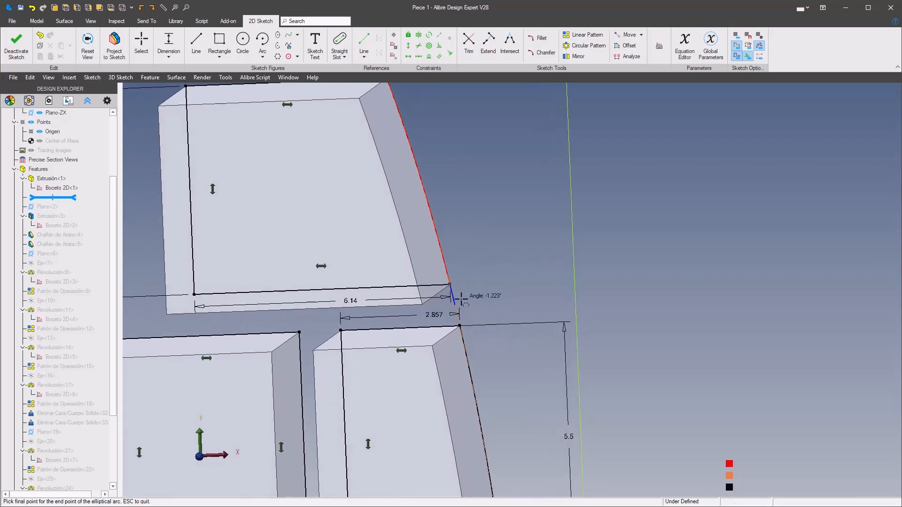
click(460, 326)
scroll(505, 305, down, 1)
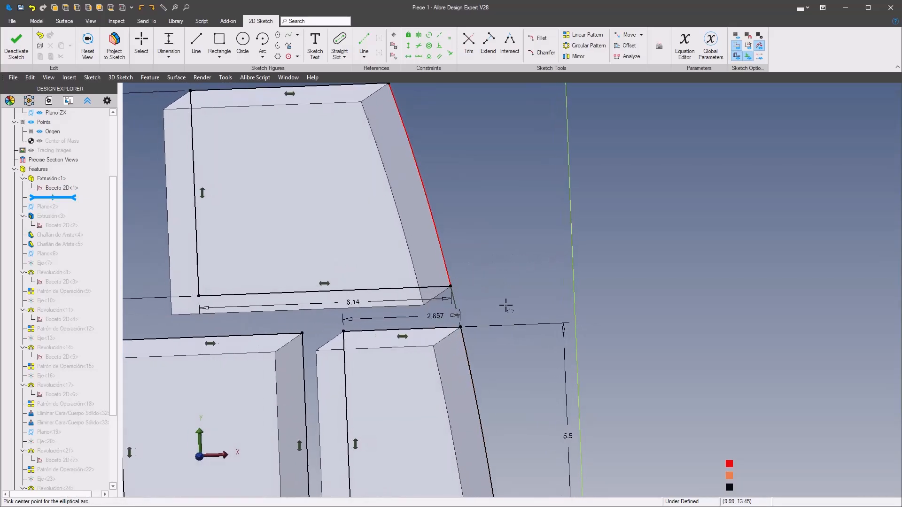
right_click(509, 303)
click(546, 272)
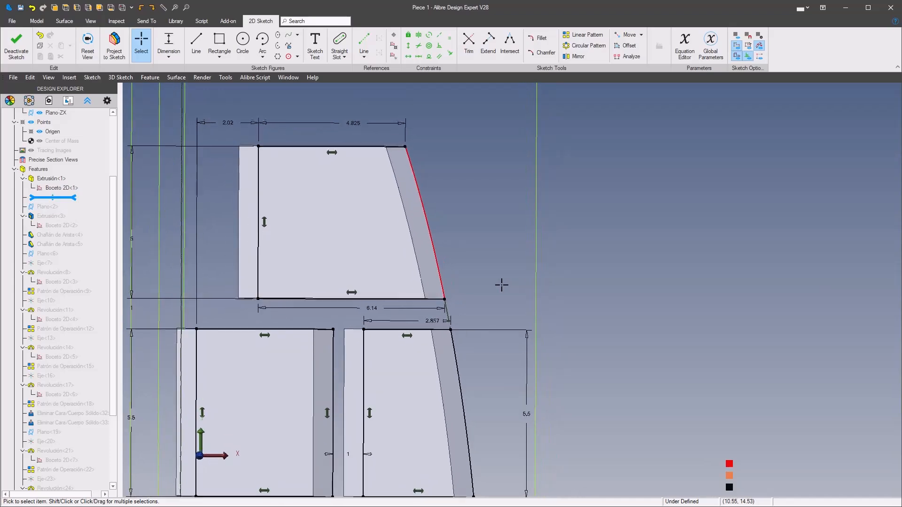
Delete the reference elliptical arc between the upper and lower-right profiles
right_click(607, 292)
scroll(644, 316, up, 3)
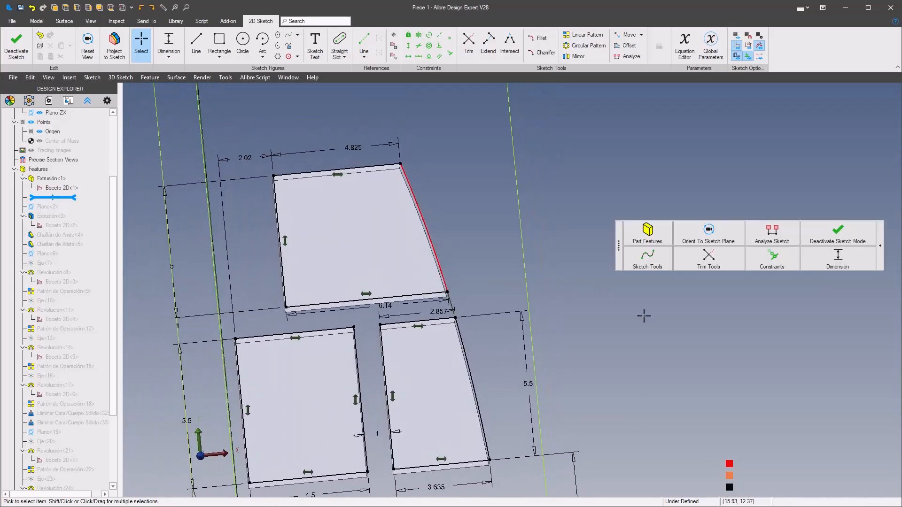
mouse_move(527, 311)
middle_down()
mouse_move(478, 294)
mouse_move(522, 304)
mouse_move(551, 293)
mouse_move(573, 306)
mouse_move(596, 262)
mouse_move(582, 278)
mouse_move(637, 270)
mouse_move(642, 253)
middle_up()
right_click(634, 264)
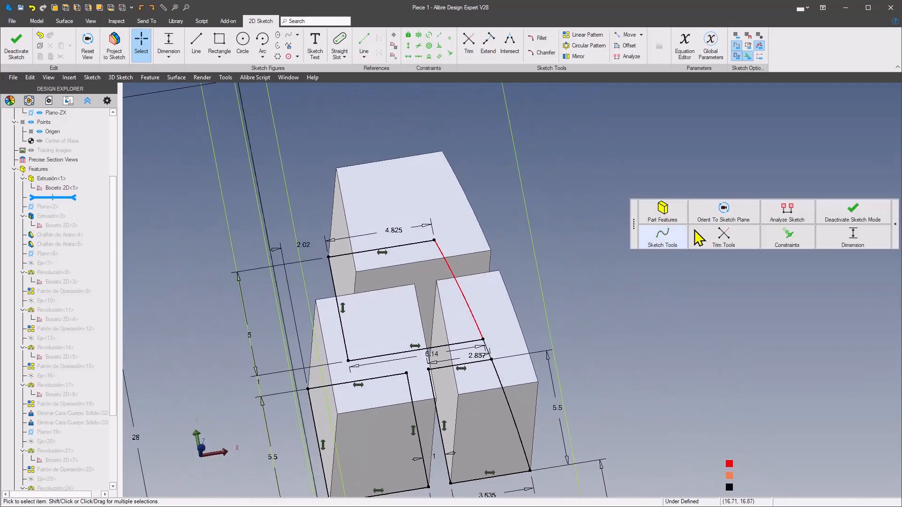
click(721, 213)
scroll(611, 282, up, 10)
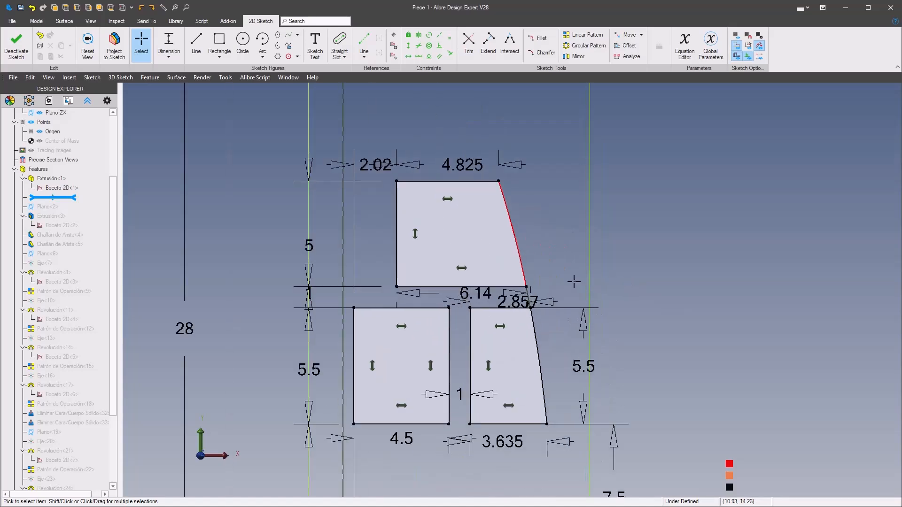
scroll(530, 297, up, 4)
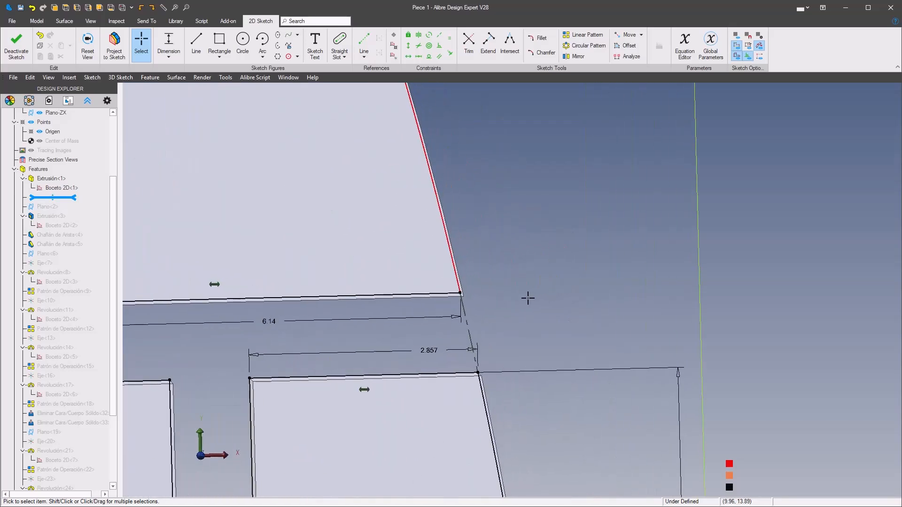
right_click(472, 324)
click(559, 294)
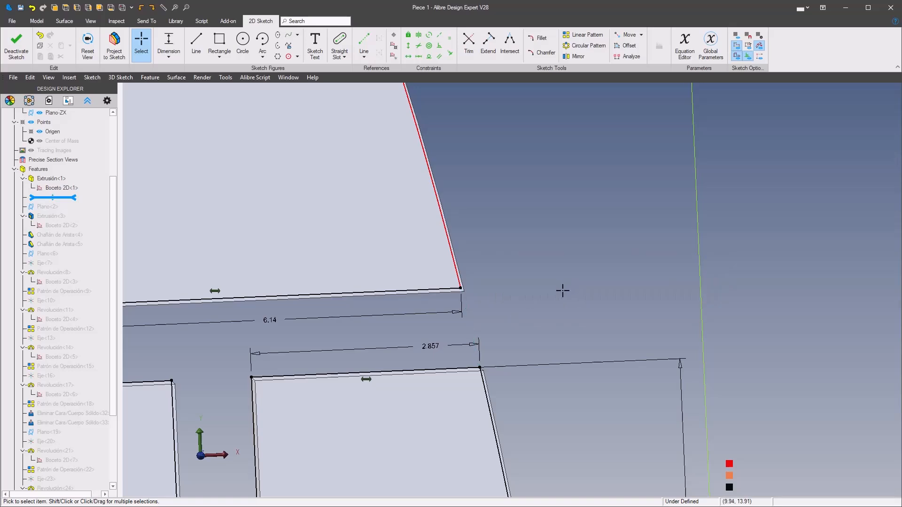
right_click(555, 295)
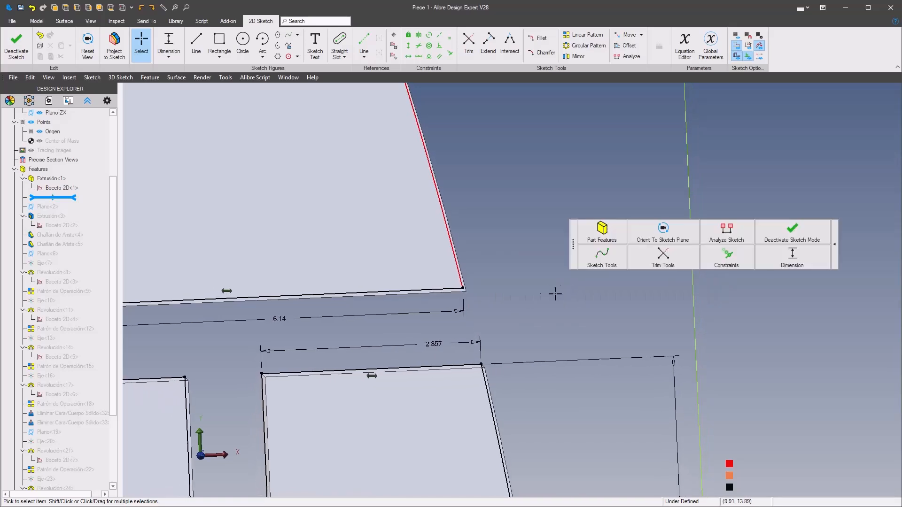
click(460, 269)
click(527, 285)
scroll(524, 302, down, 3)
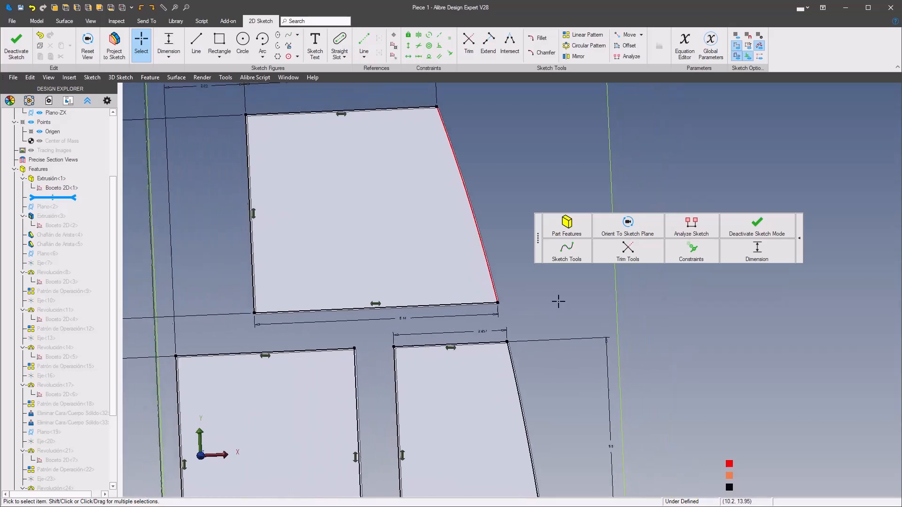
middle_drag(558, 301, 539, 229)
scroll(523, 224, down, 1)
scroll(525, 225, up, 1)
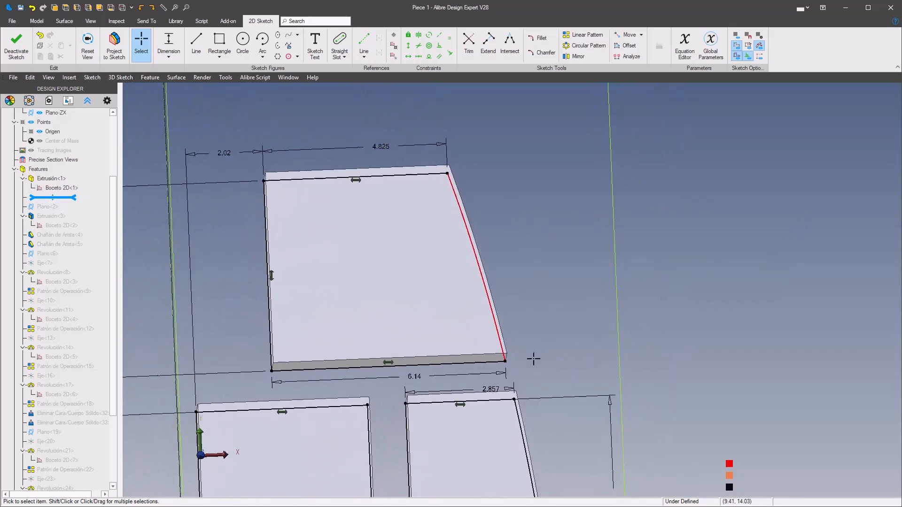
scroll(541, 348, down, 1)
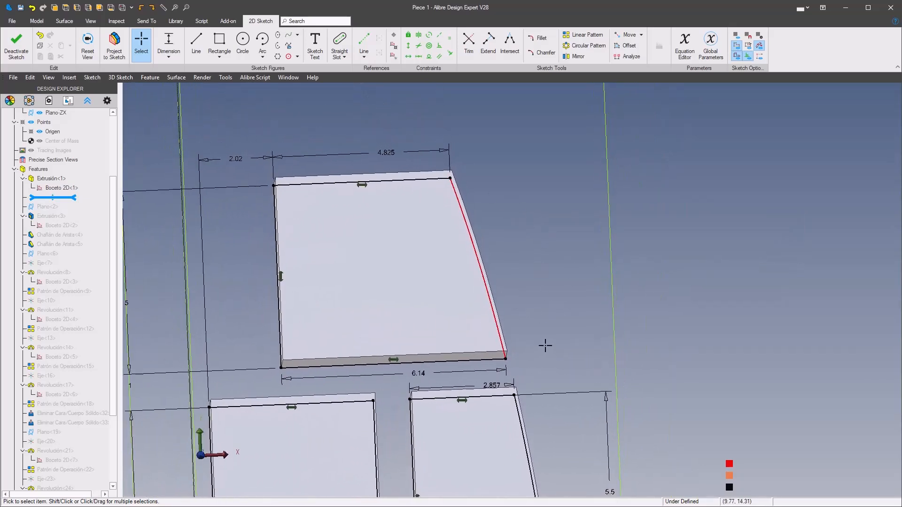
Try to dimension the curved side of the upper profile
click(545, 345)
click(766, 316)
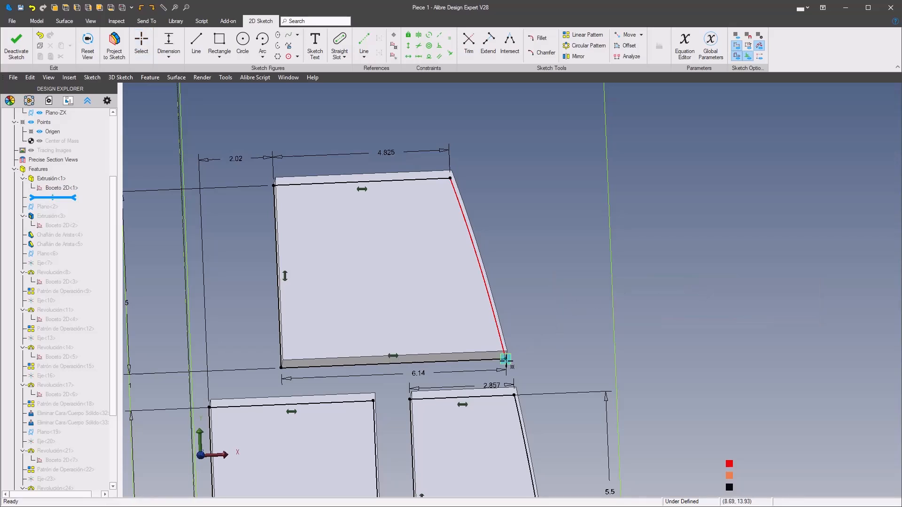
click(477, 224)
click(508, 210)
scroll(562, 314, down, 3)
scroll(596, 352, up, 3)
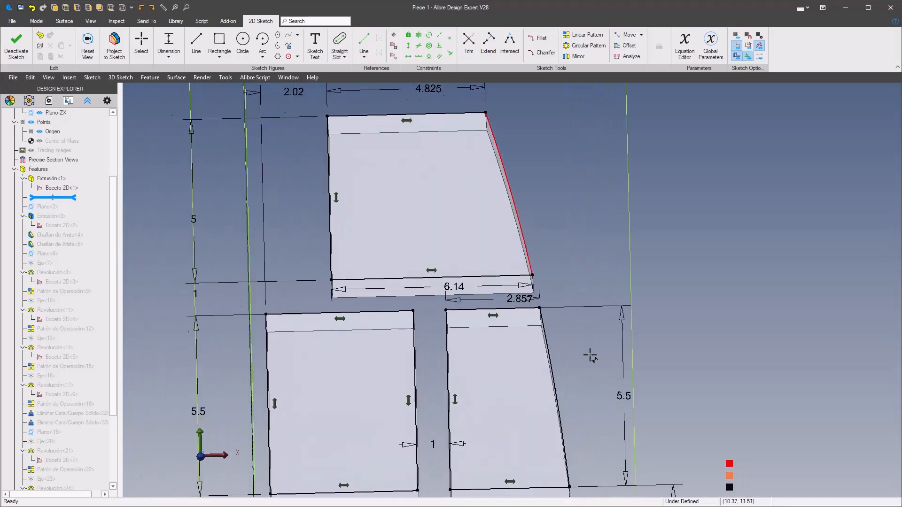
scroll(520, 249, down, 2)
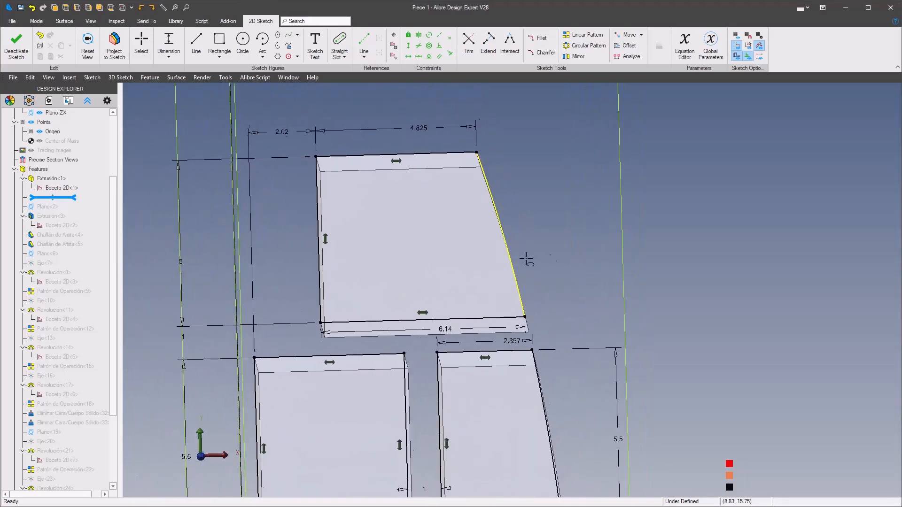
right_click(687, 236)
click(801, 224)
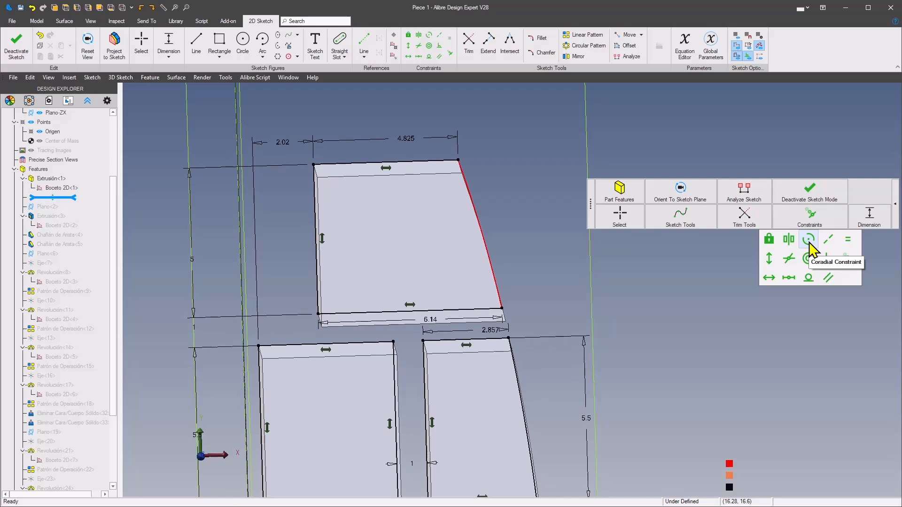
click(808, 240)
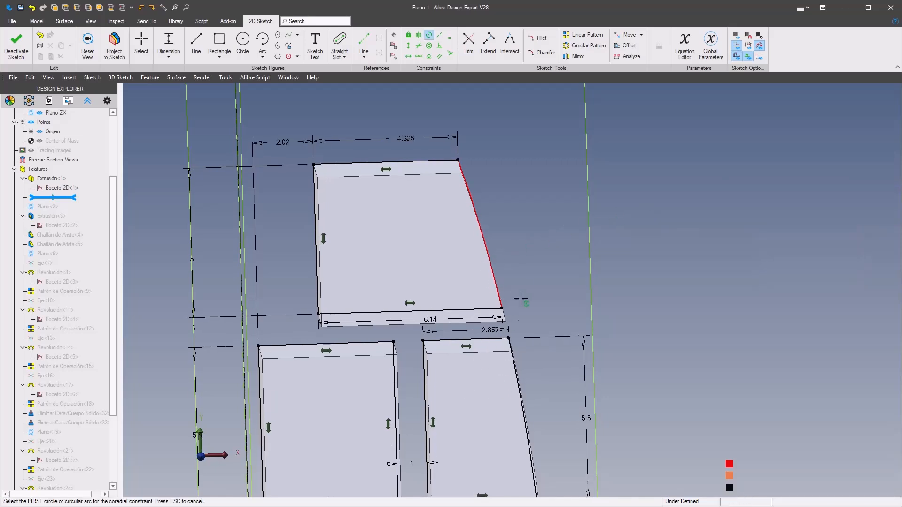
scroll(525, 321, down, 1)
right_click(560, 285)
click(566, 259)
scroll(566, 282, down, 2)
scroll(521, 285, up, 1)
scroll(517, 282, down, 2)
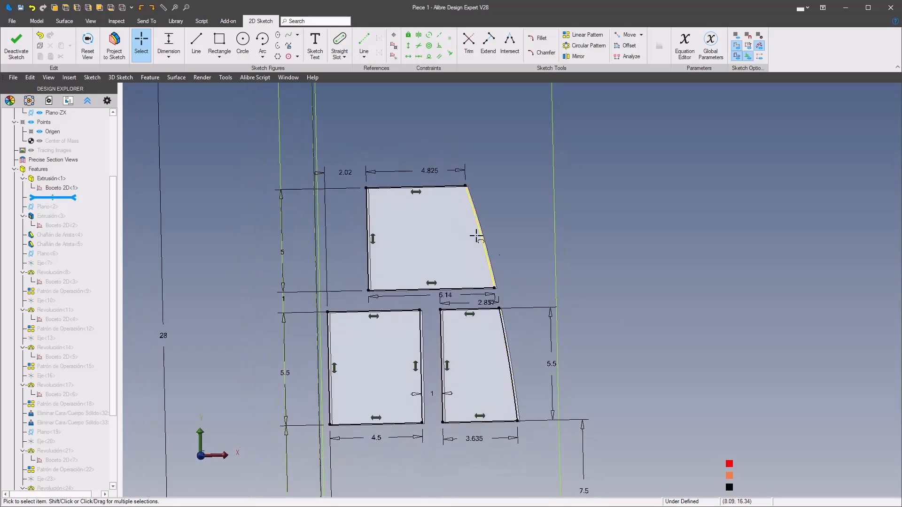
Finish editing the base sketch and return to the part
scroll(586, 318, up, 1)
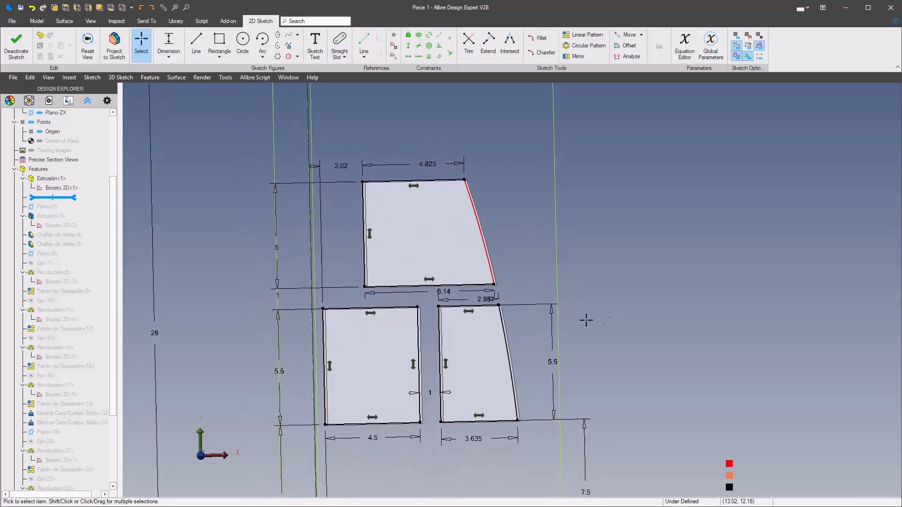
right_click(648, 316)
click(859, 261)
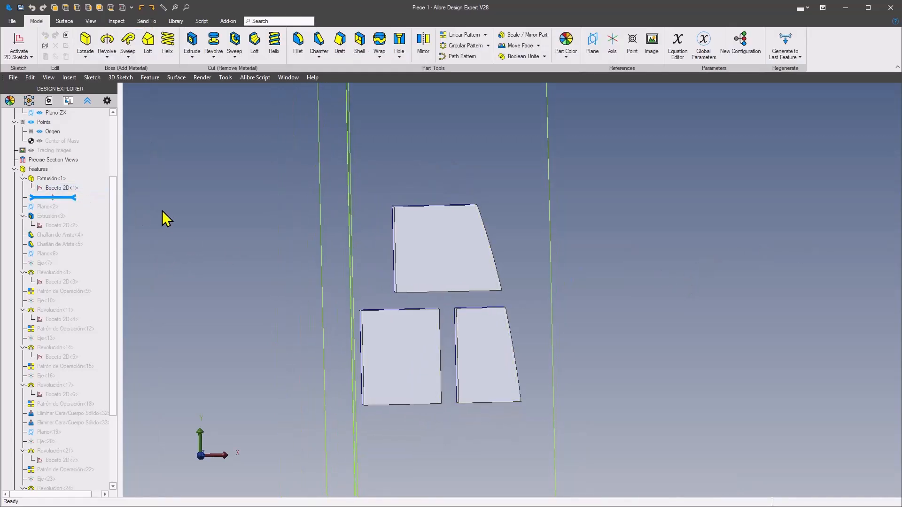
Advance the feature history past the Extrusión<3> cut and open its sketch Boceto 2D<2> for editing
drag(73, 199, 75, 229)
middle_drag(345, 270, 210, 232)
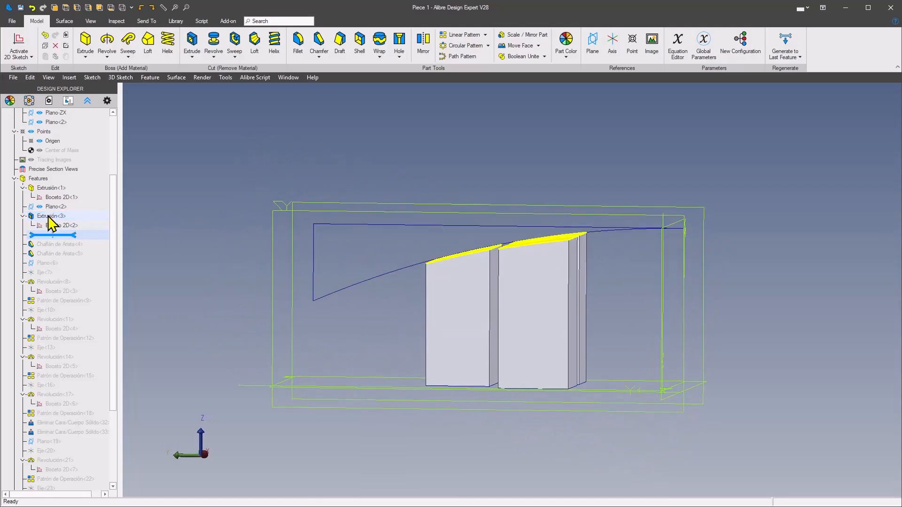
right_click(55, 224)
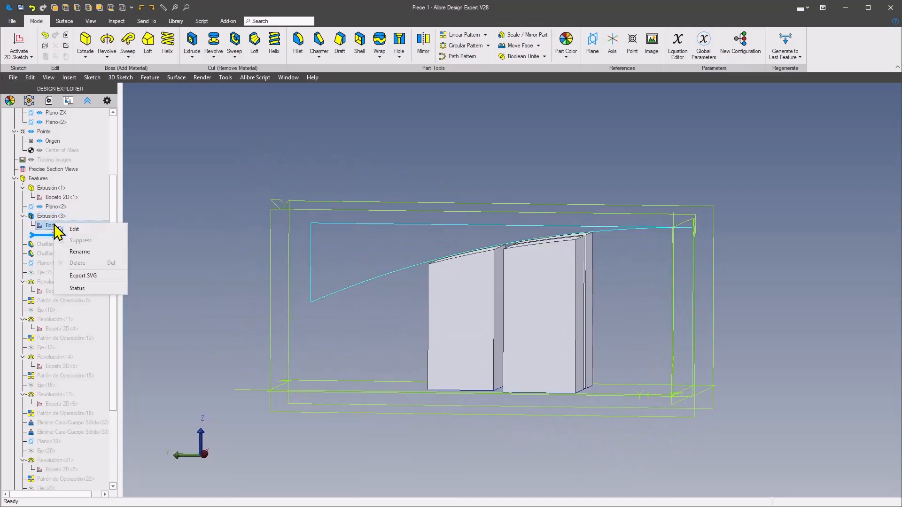
click(81, 235)
Dimension the radius of the arc in the cut profile, accepting the current value
right_click(402, 265)
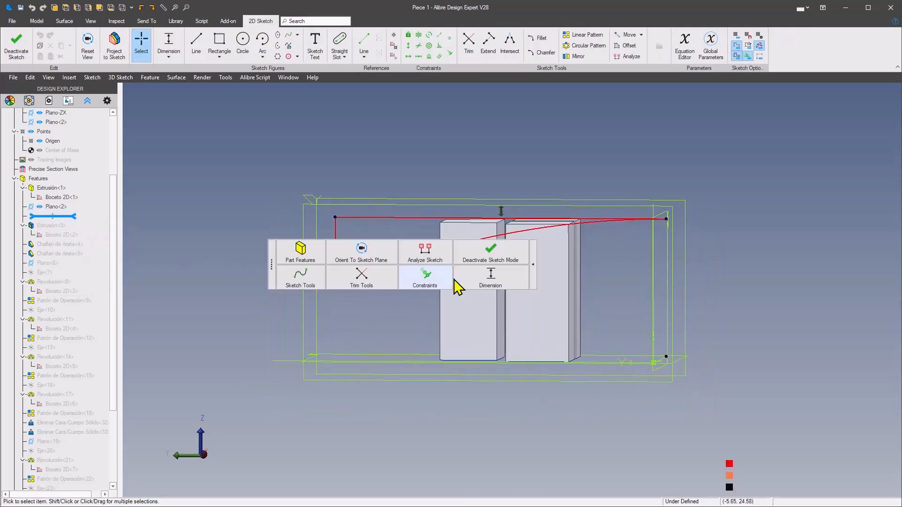
click(499, 281)
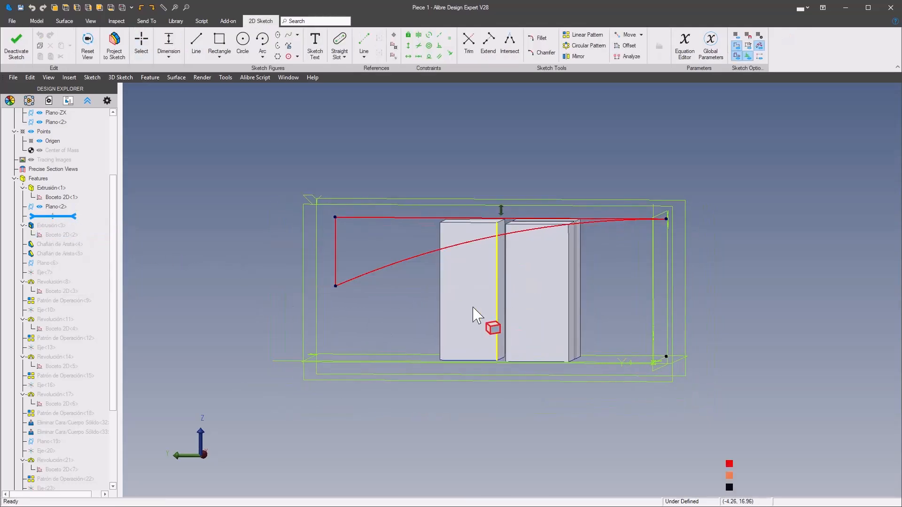
click(401, 305)
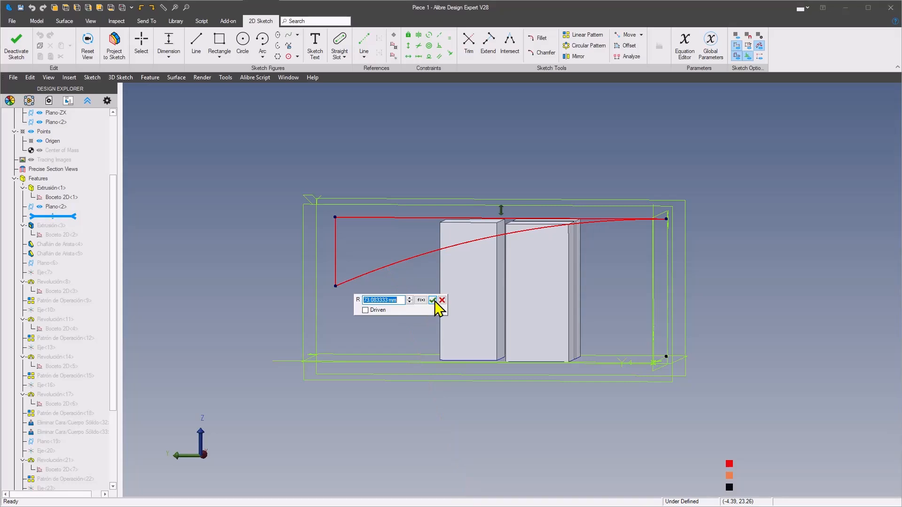
click(433, 301)
Dimension the distance from the cut profile's high-Y end to the nearest edge of the upper block, accepting the current value
middle_drag(370, 325, 527, 282)
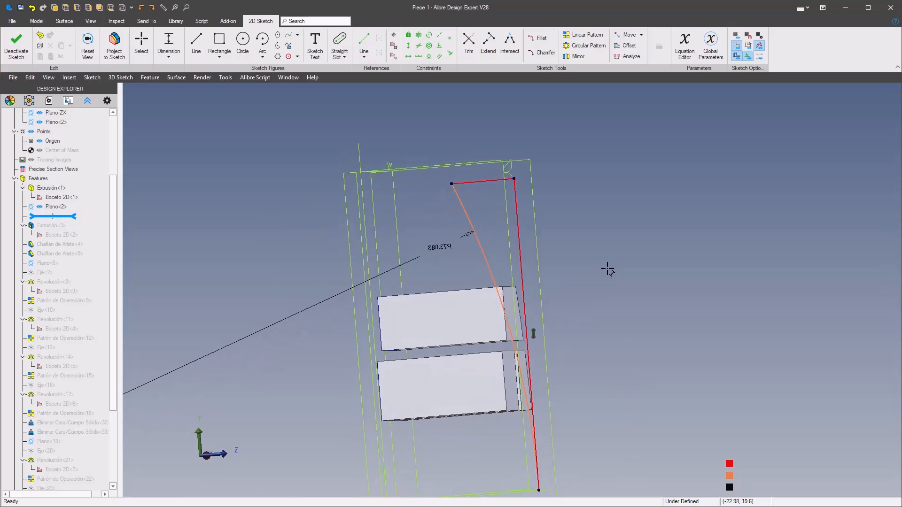
click(483, 215)
click(493, 311)
click(585, 231)
click(582, 217)
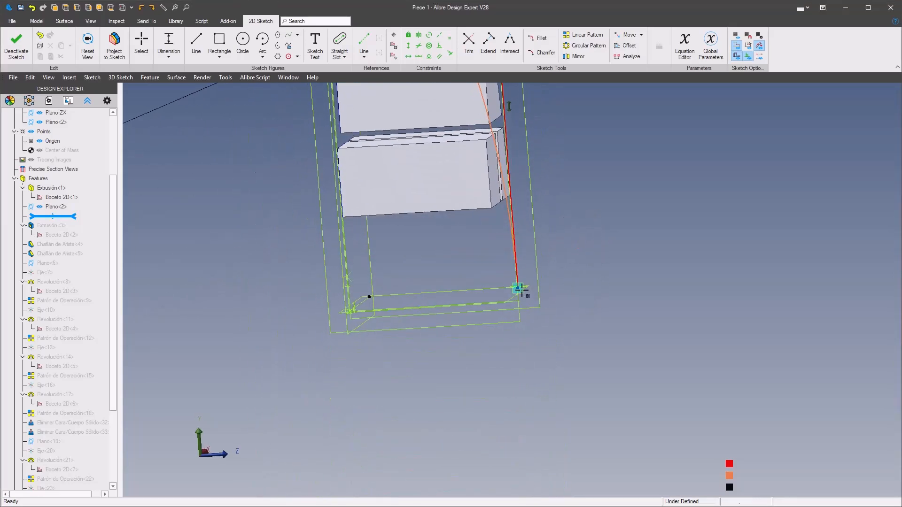
Dimension the distance from the cut profile's tip near the origin to the nearest edge of the lower block, accepting the current value
click(486, 321)
click(600, 349)
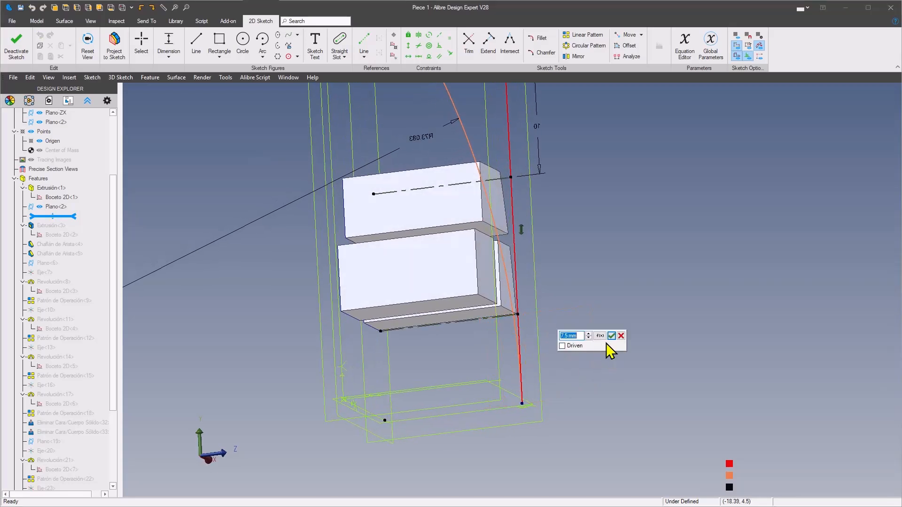
click(611, 336)
right_click(606, 267)
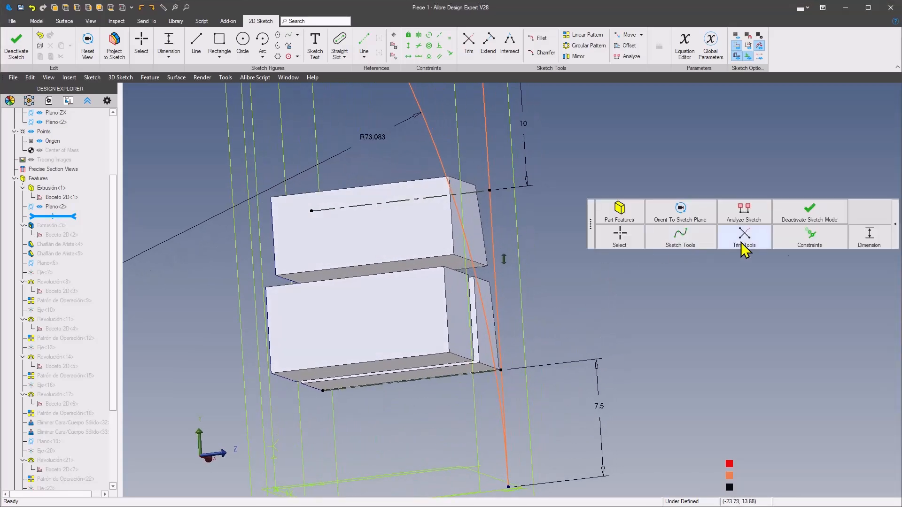
Constrain the cut profile's long straight line collinear with the adjacent edge of the upper block
mouse_move(811, 240)
click(829, 259)
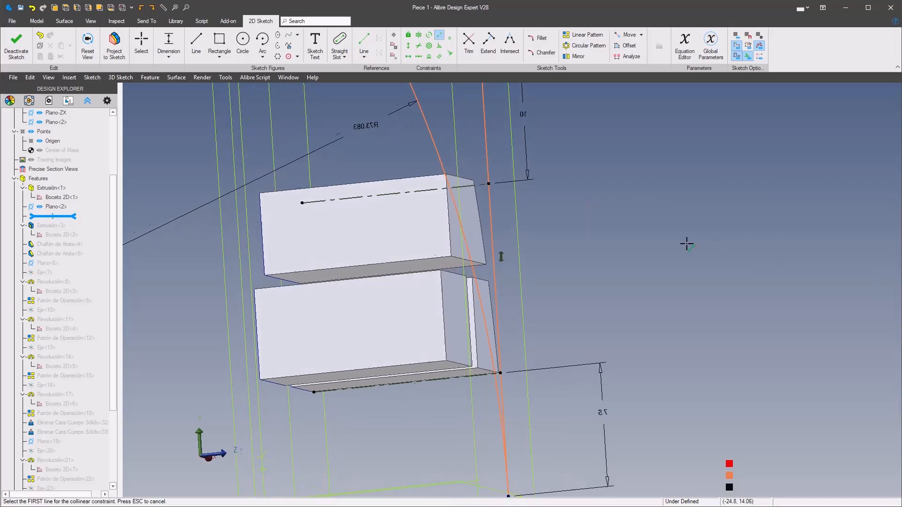
scroll(451, 220, up, 3)
click(475, 244)
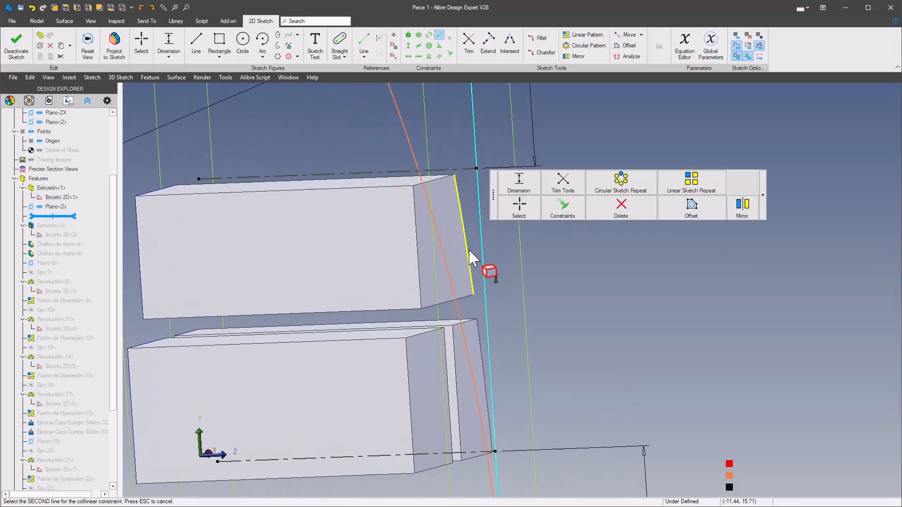
click(471, 257)
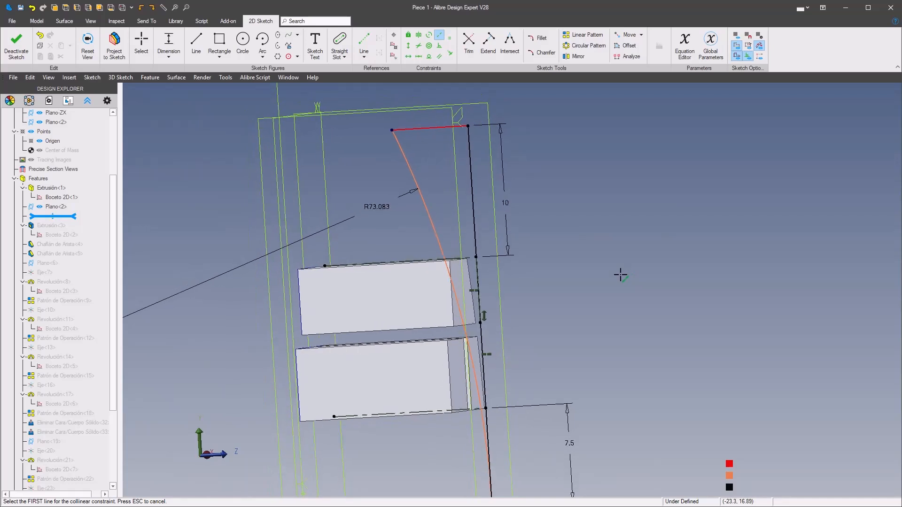
Orient to the sketch plane and try to constrain the cut profile's short end line horizontally
right_click(608, 295)
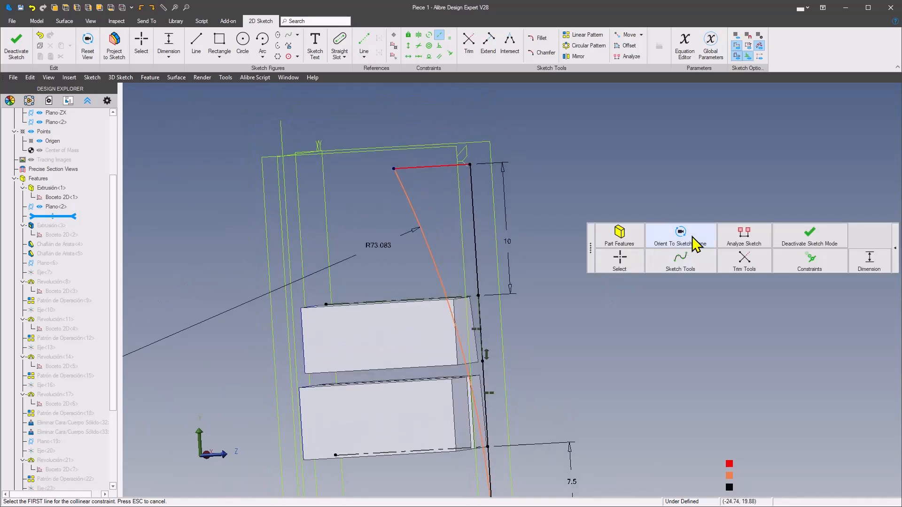
click(686, 231)
middle_drag(528, 181, 334, 272)
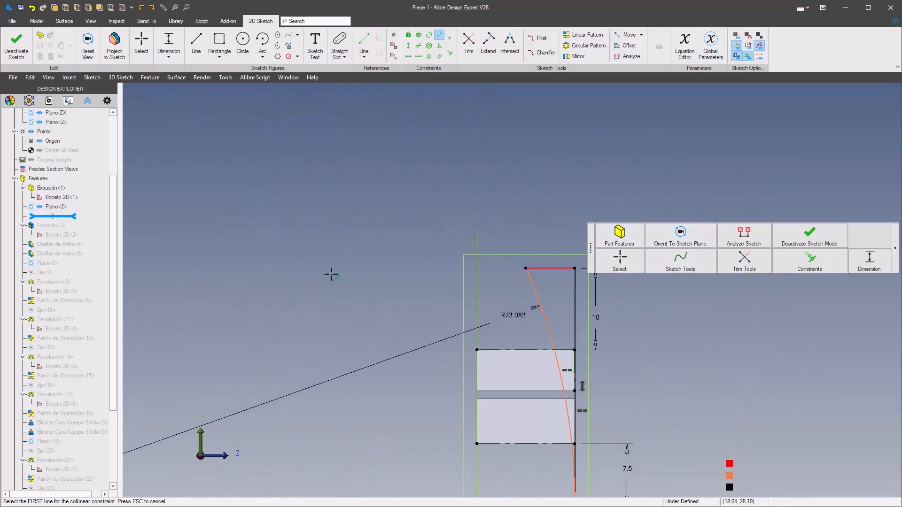
scroll(560, 266, up, 2)
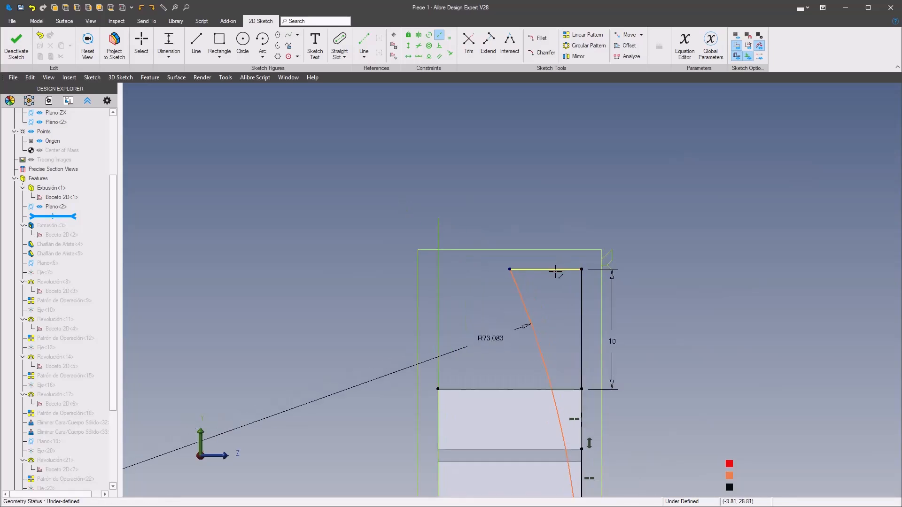
click(556, 270)
click(630, 247)
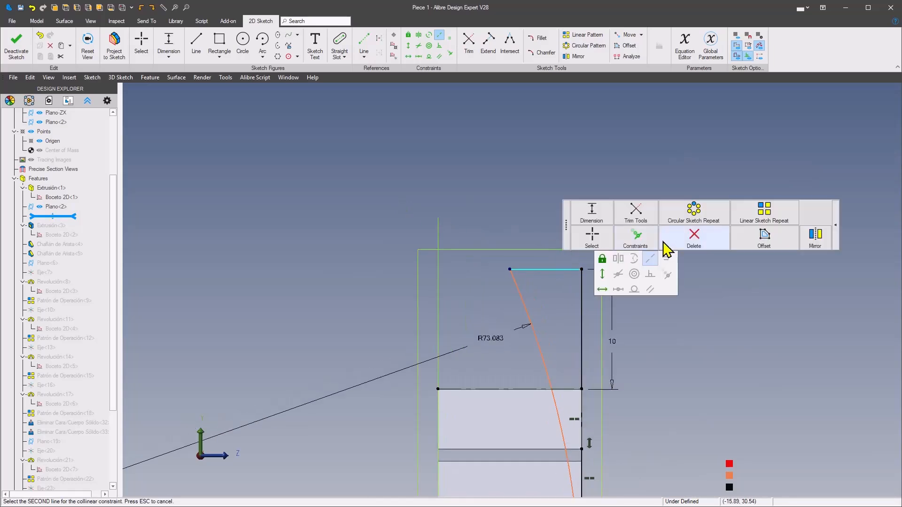
click(603, 290)
click(537, 319)
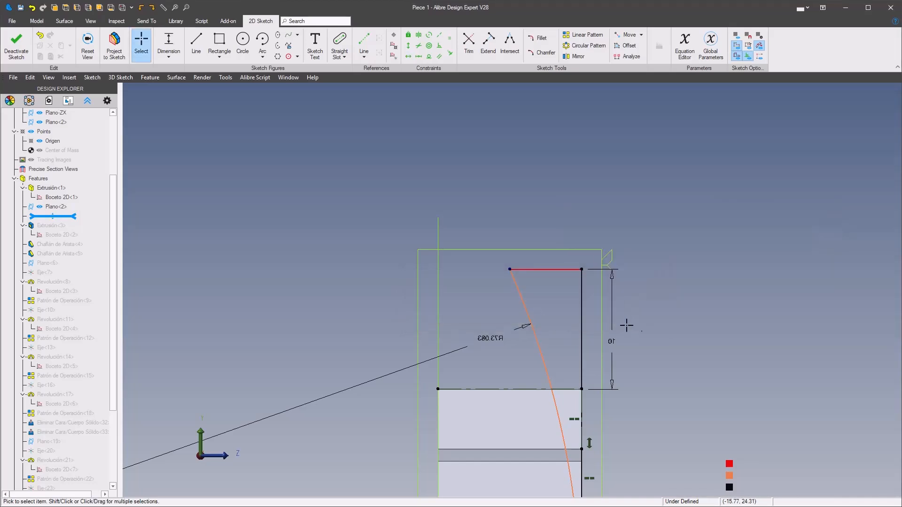
Delete the cut profile's 10 mm end dimension and constrain its short end line horizontally
click(658, 326)
middle_drag(657, 326, 573, 323)
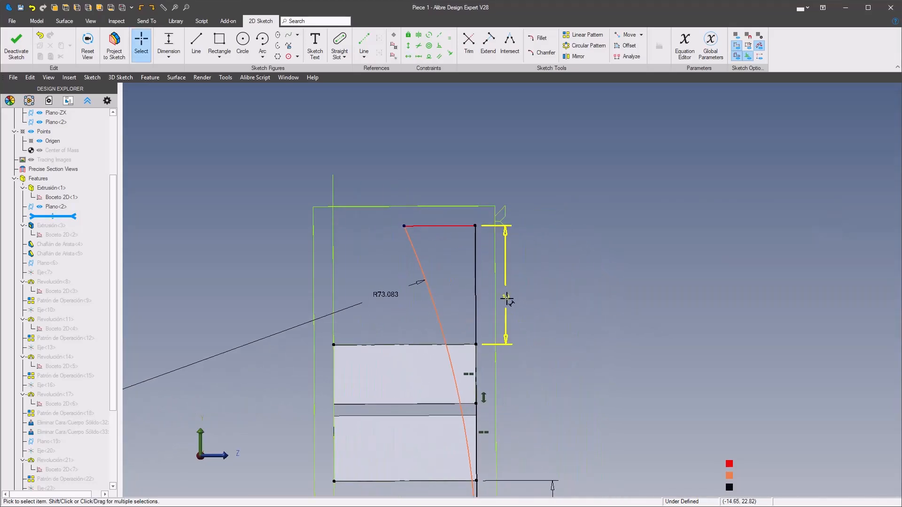
click(568, 294)
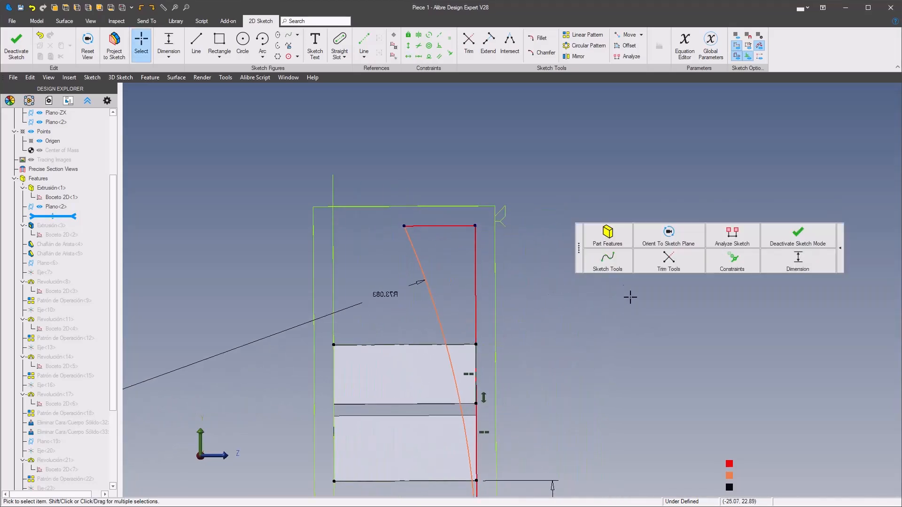
click(452, 226)
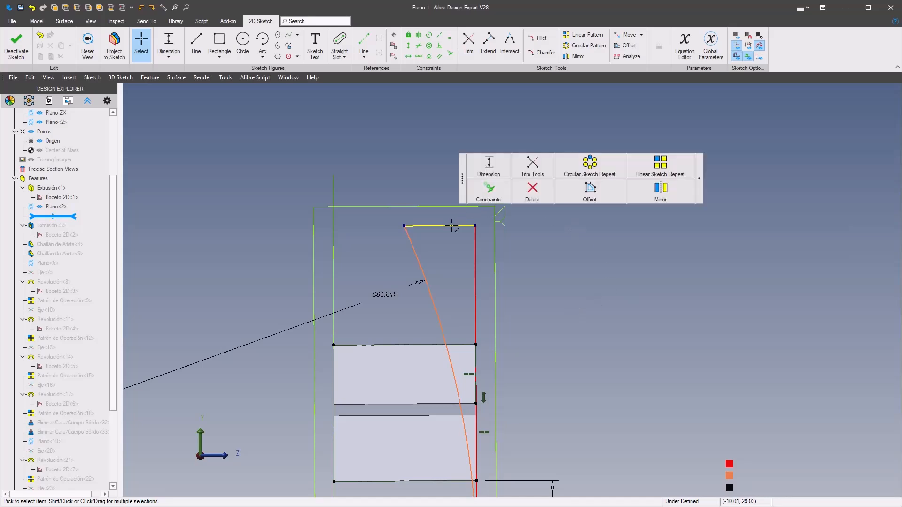
click(492, 200)
click(456, 241)
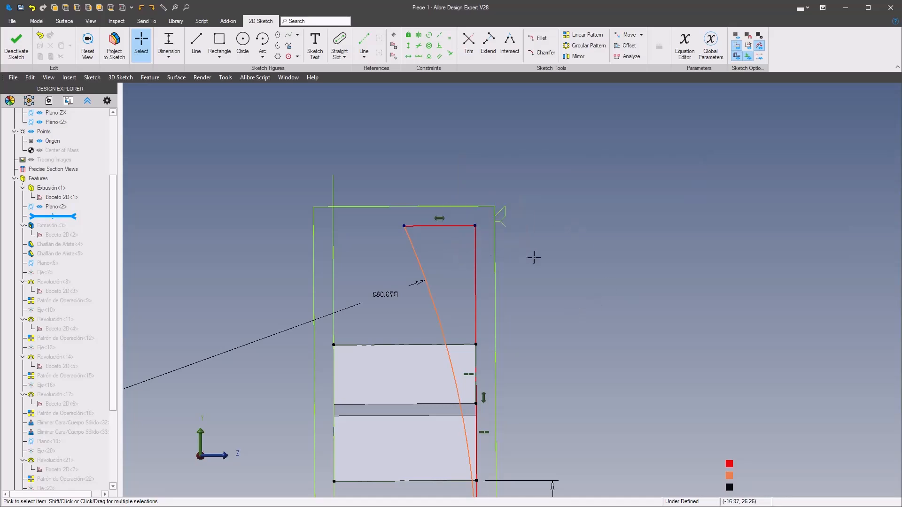
Dimension the distance from the profile's high-Y end corner to the upper block's nearest corner again, accepting the current value
click(536, 263)
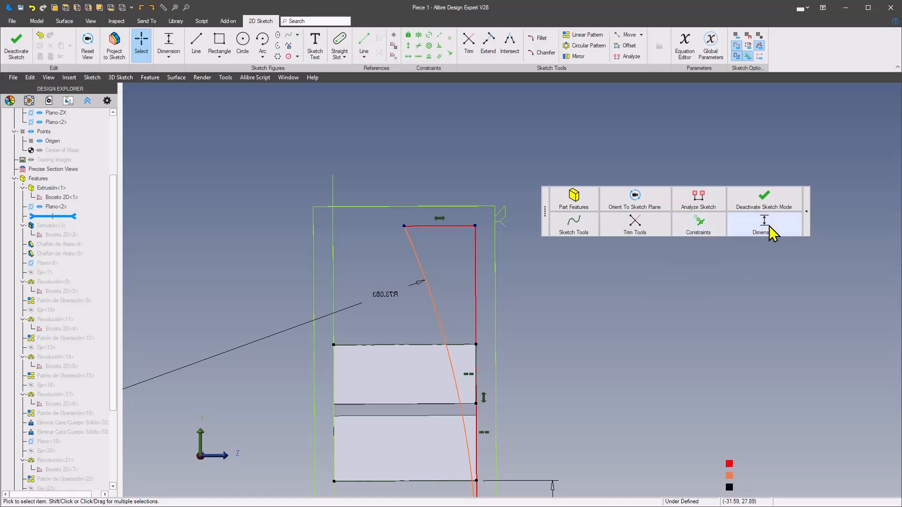
click(765, 226)
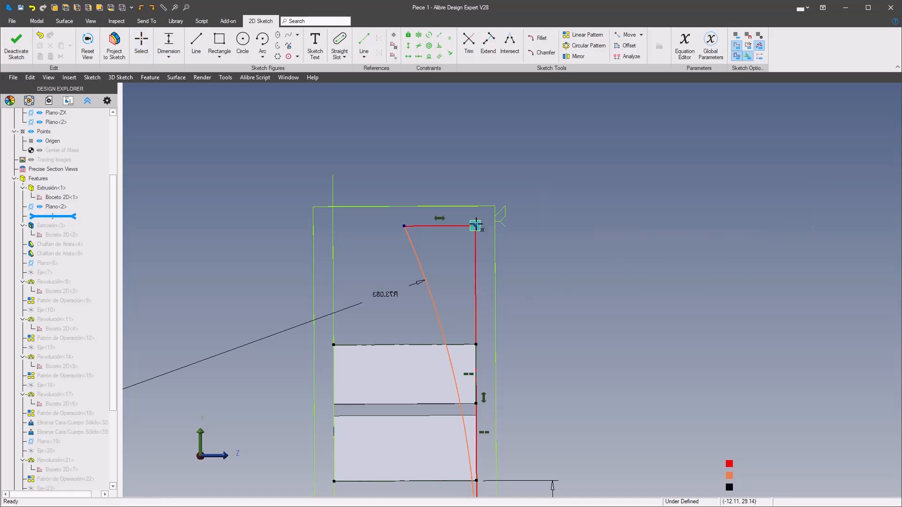
scroll(488, 244, up, 5)
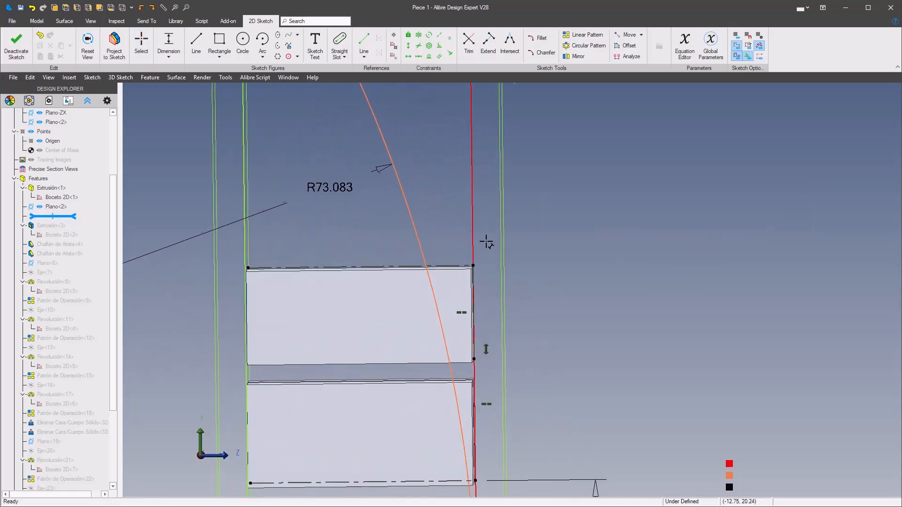
click(532, 206)
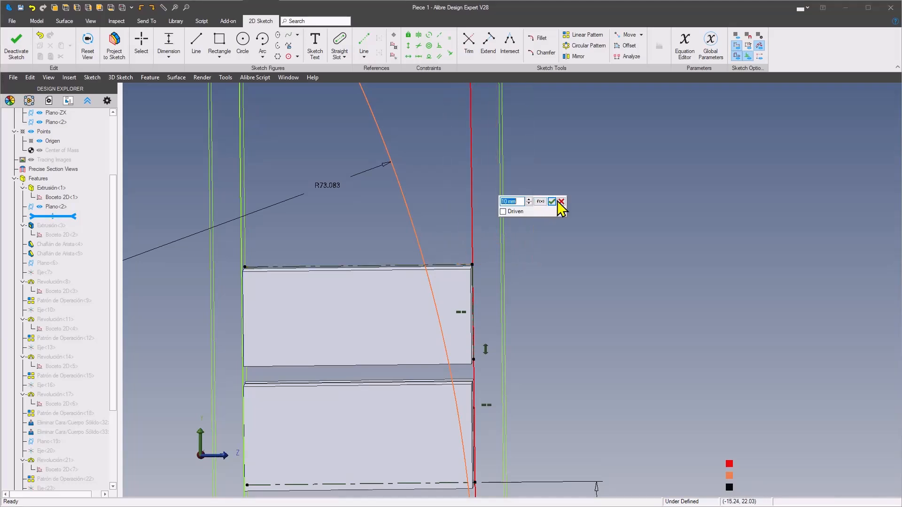
click(551, 202)
Dimension the length of the profile's short end line, accepting the current value, and exit the sketch
scroll(618, 262, down, 5)
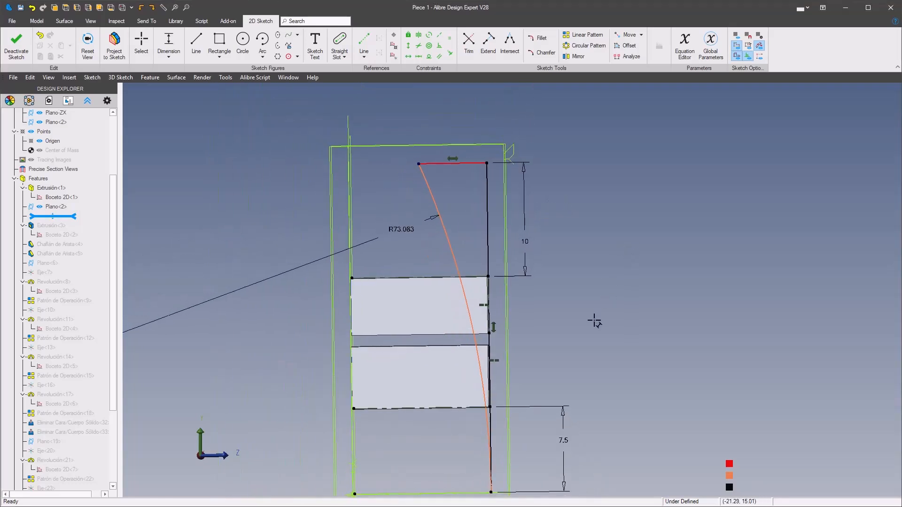
scroll(619, 285, up, 2)
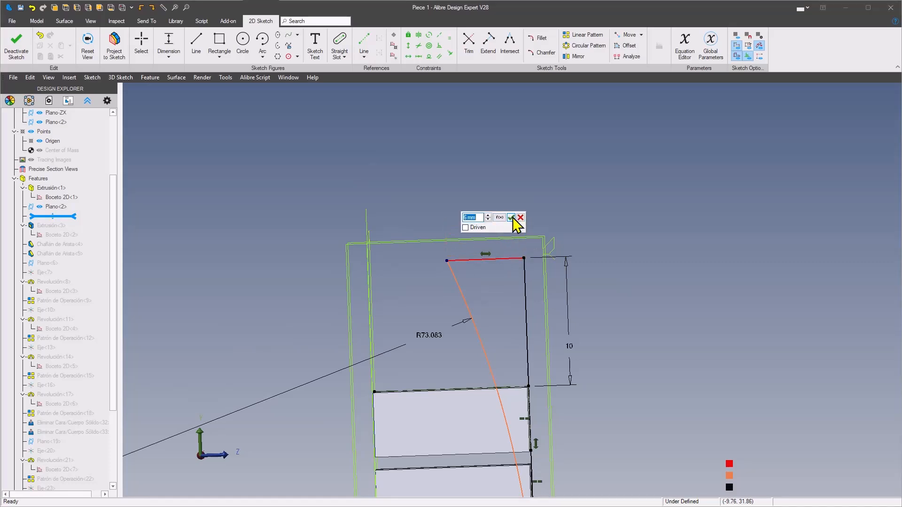
click(512, 217)
scroll(641, 256, down, 4)
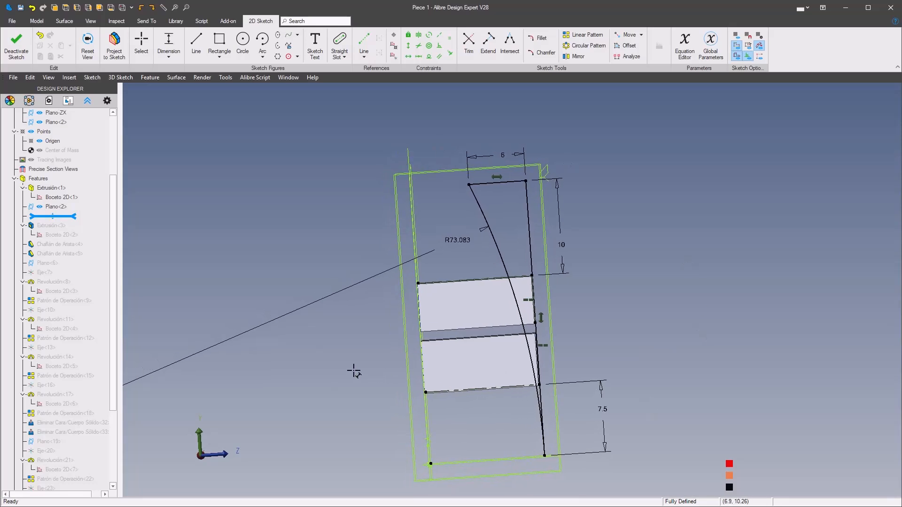
right_click(331, 428)
click(584, 374)
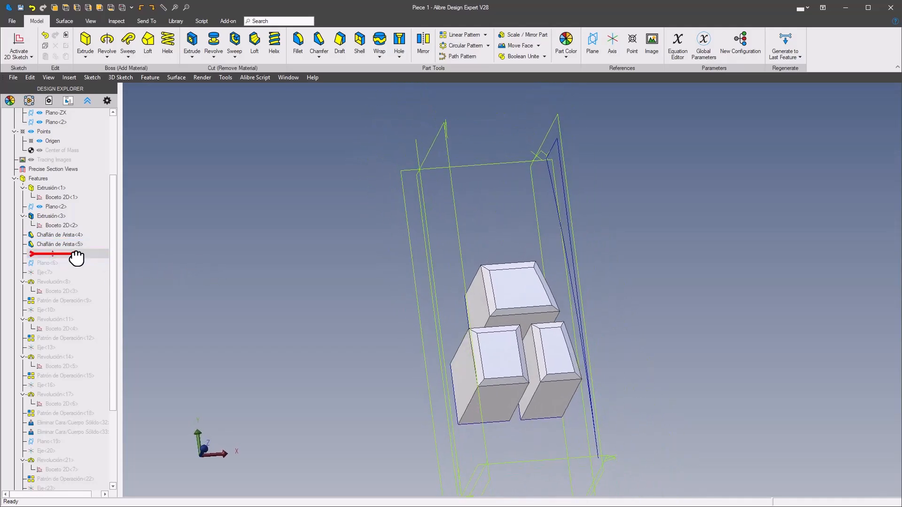
Advance the feature history to Revolución<8> and open its sketch Boceto 2D<3> for editing
drag(76, 272, 76, 274)
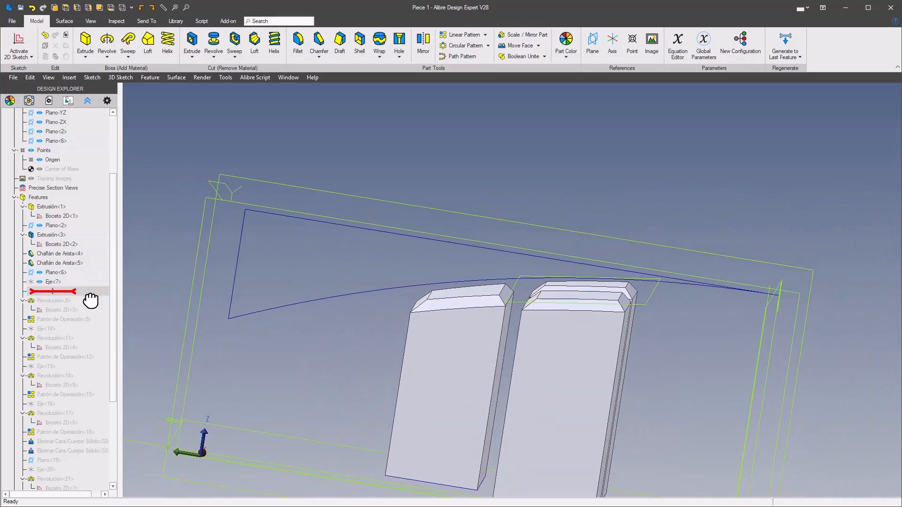
right_click(66, 301)
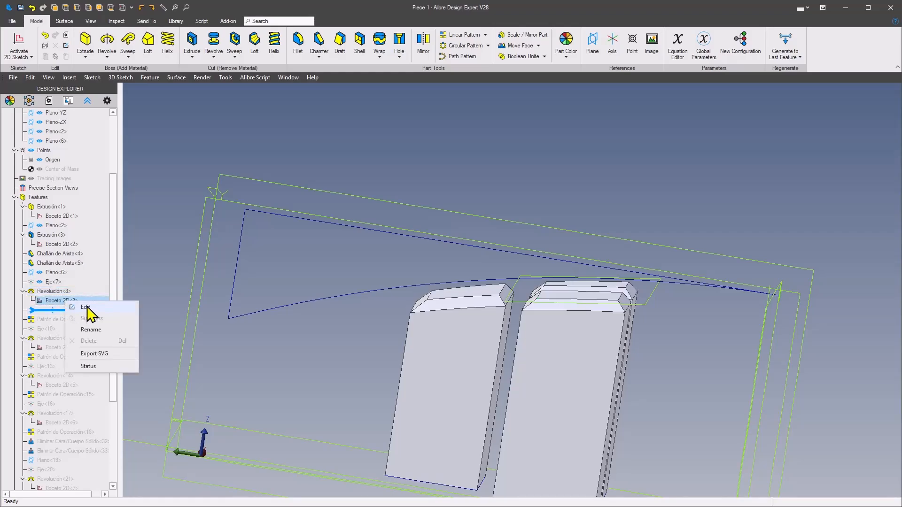
click(86, 308)
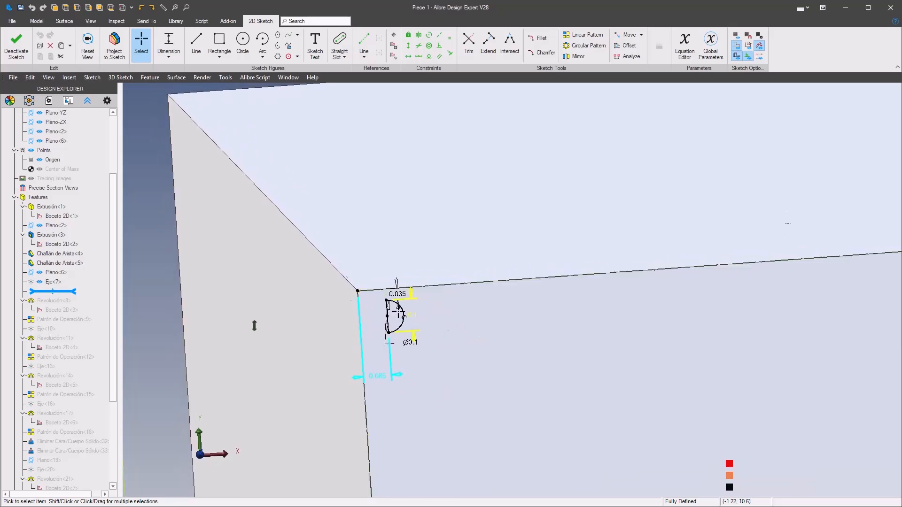
Replace the semicircle's 0.035 mm position dimension with one from its centre to the adjacent block edge, accepting the current value
right_click(235, 287)
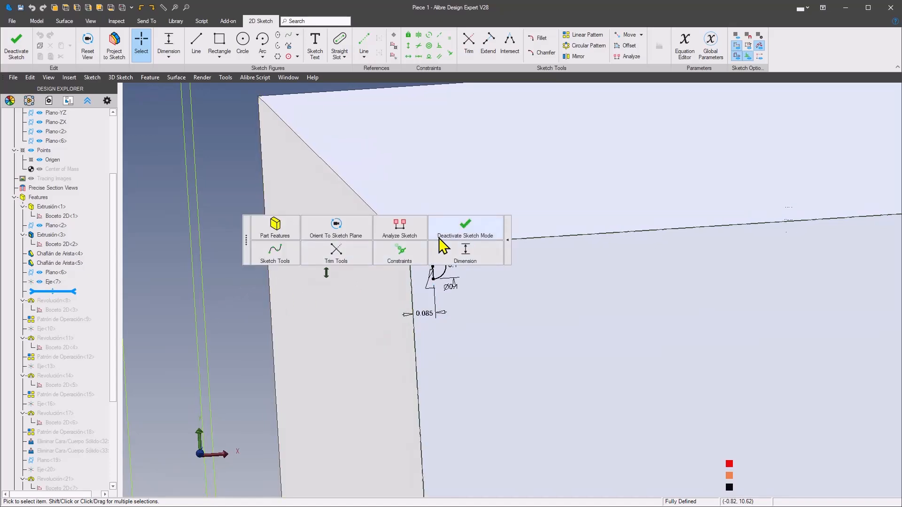
mouse_move(271, 258)
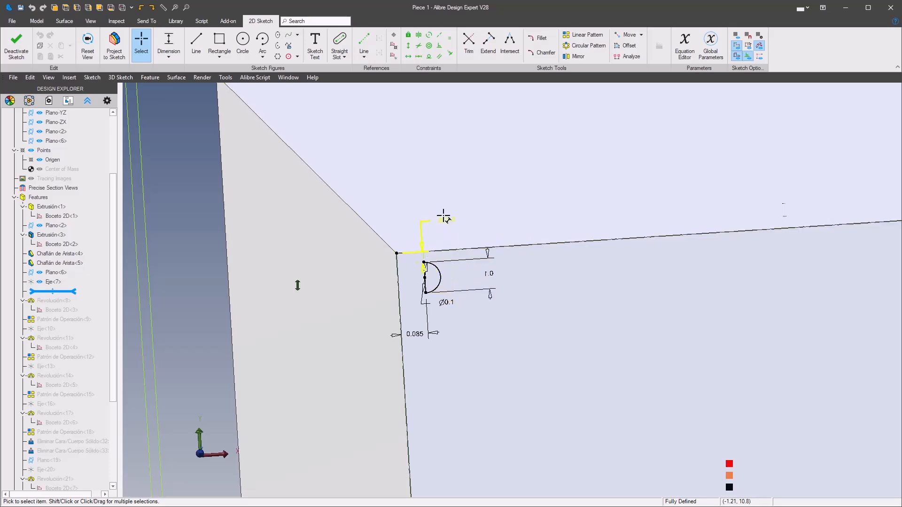
right_click(229, 277)
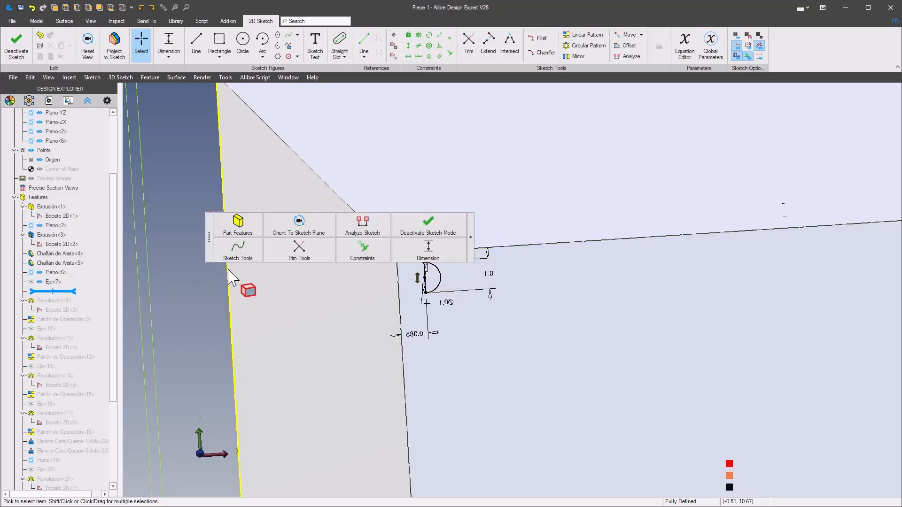
click(430, 256)
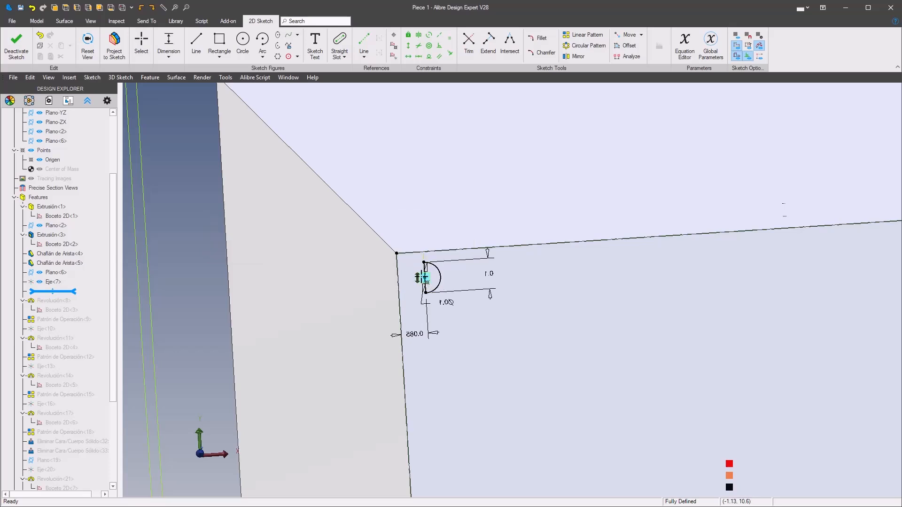
click(348, 269)
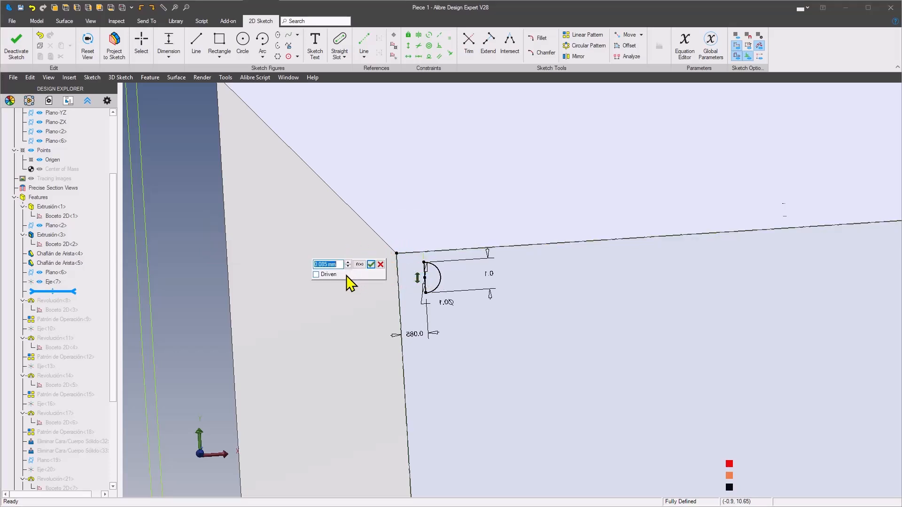
click(371, 265)
Exit the semicircle sketch and roll the feature history back to just after Plano<6>
scroll(207, 295, down, 5)
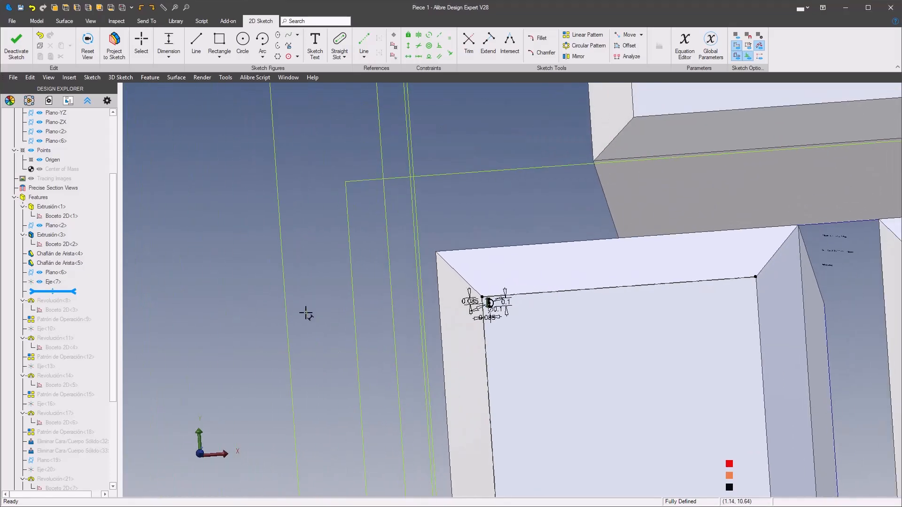
right_click(315, 310)
click(535, 256)
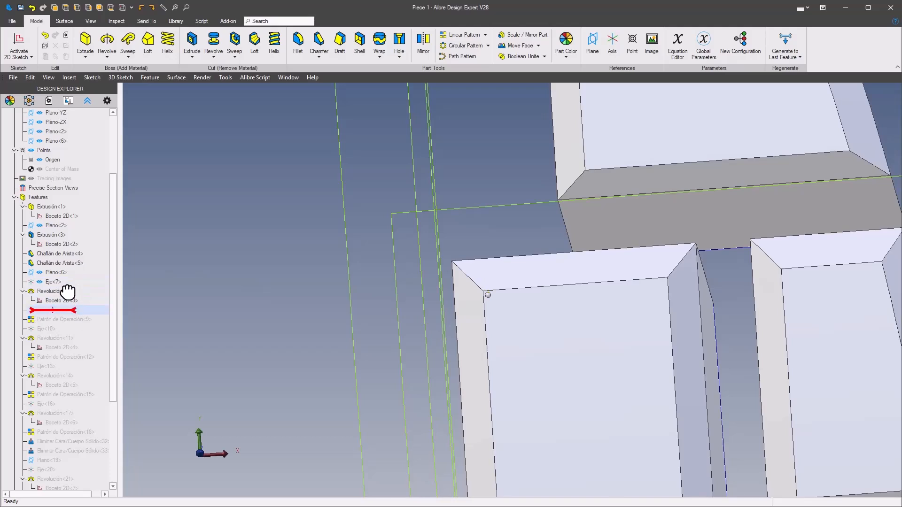
drag(68, 290, 68, 281)
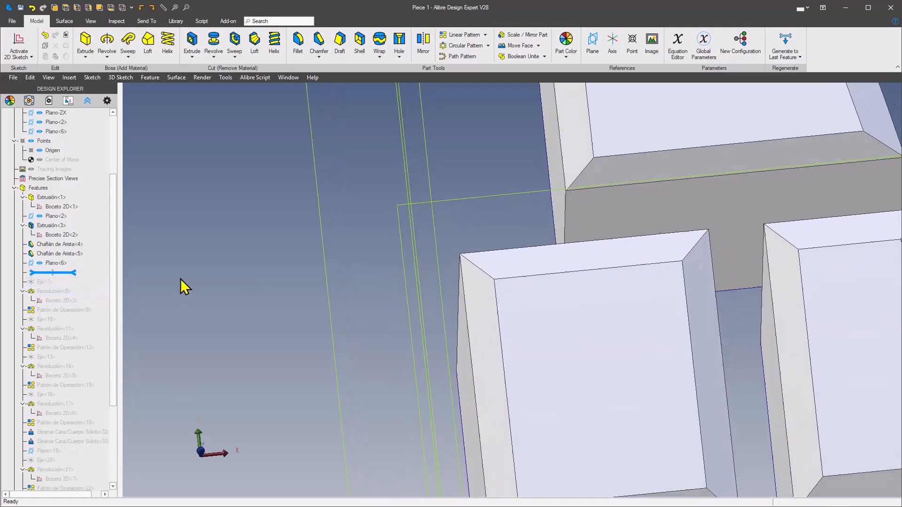
Hide Plano<6> and begin a new reference plane based on Plano-YZ
click(40, 264)
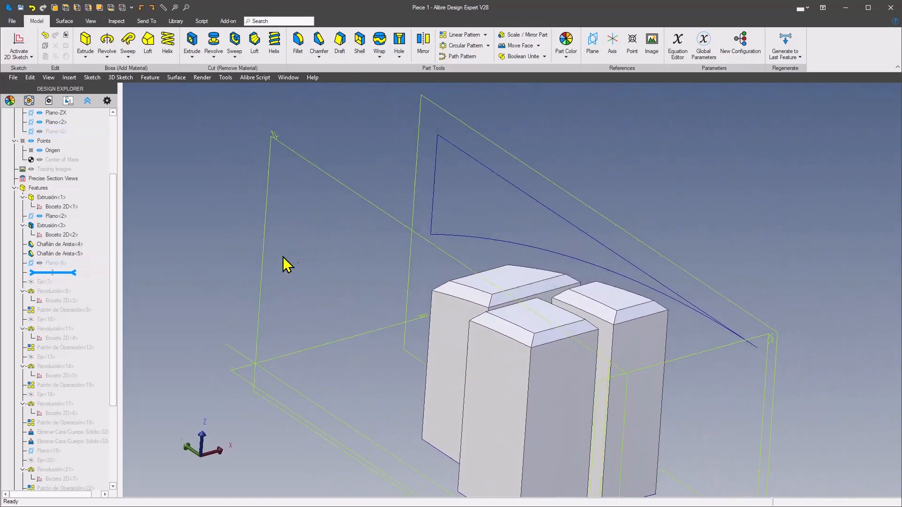
right_click(329, 240)
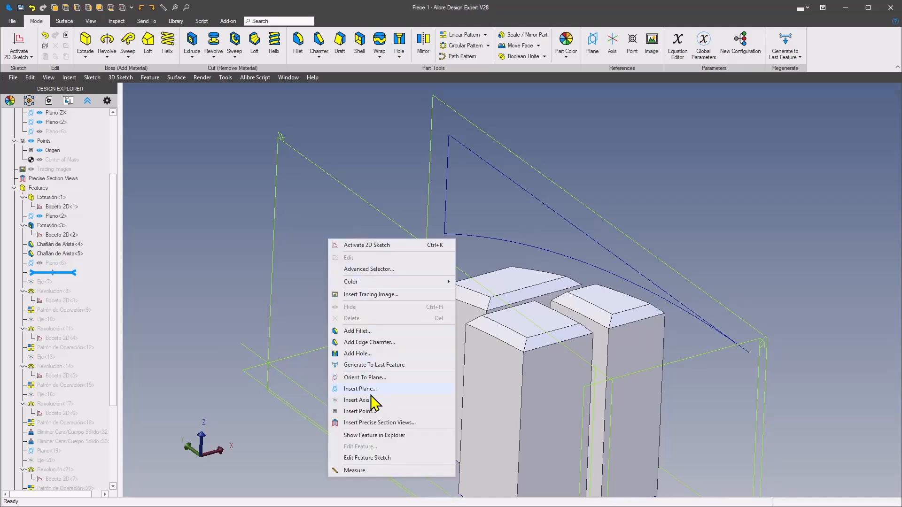
click(360, 389)
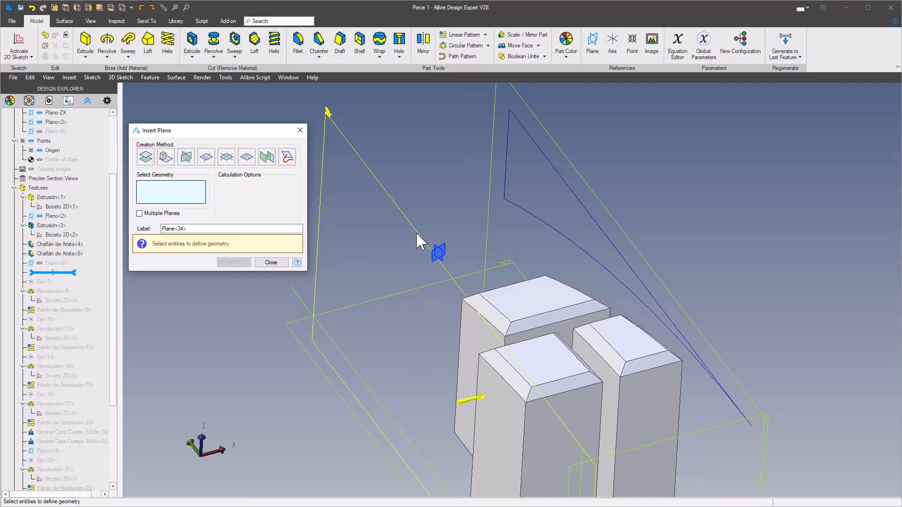
click(415, 232)
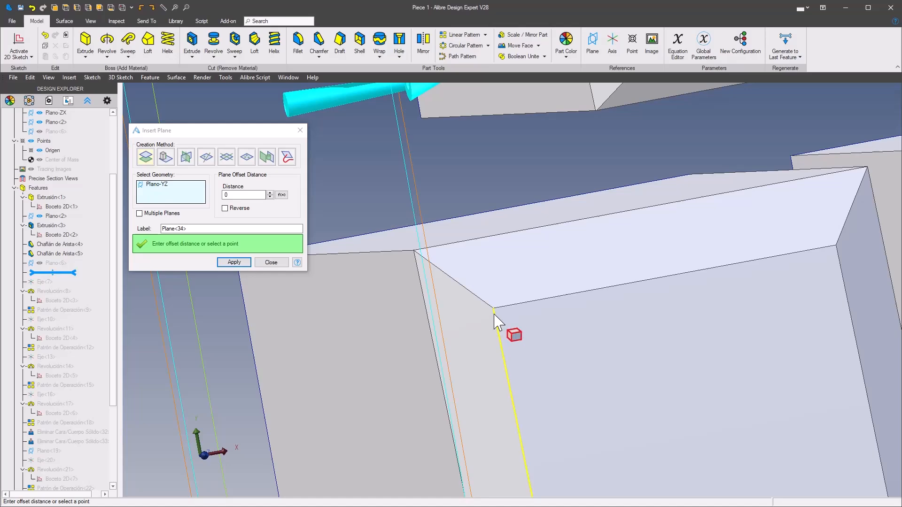
click(494, 322)
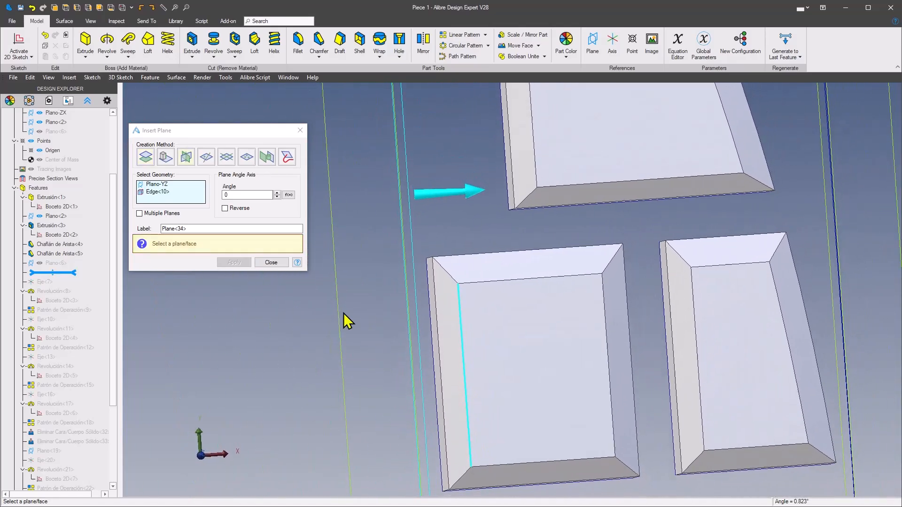
right_click(150, 193)
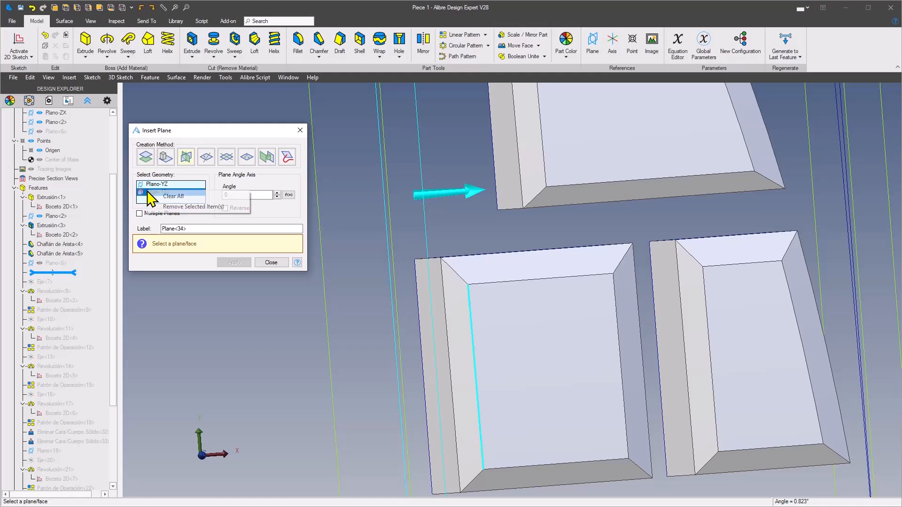
click(197, 207)
Create the plane parallel to Plano-YZ through the corner vertex of the small block's top face
scroll(449, 270, up, 3)
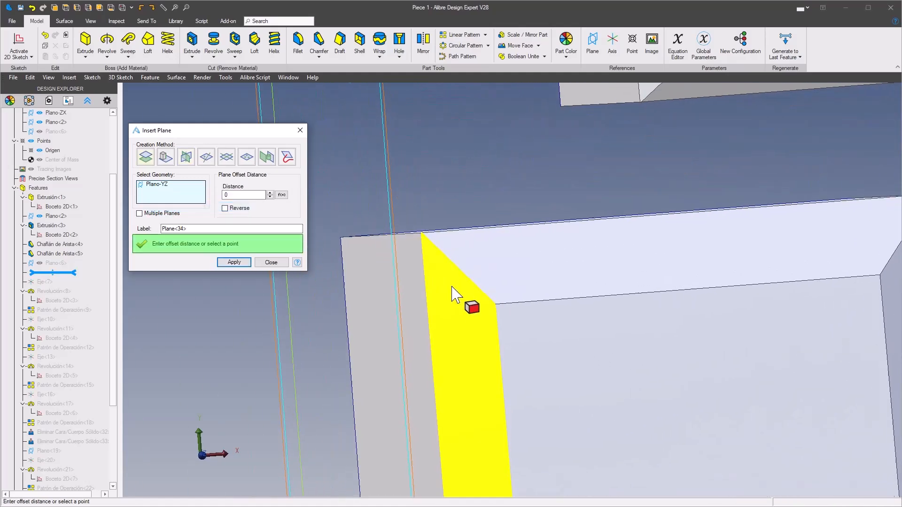
click(494, 310)
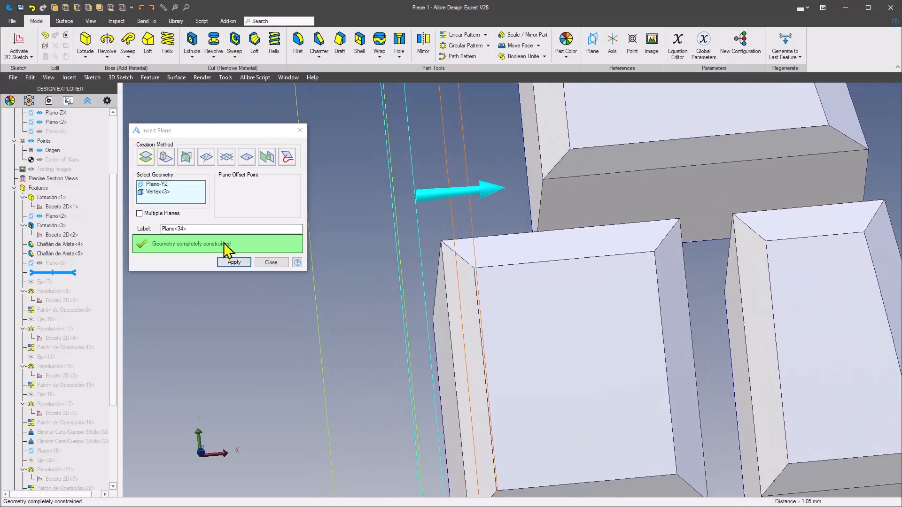
scroll(513, 292, up, 1)
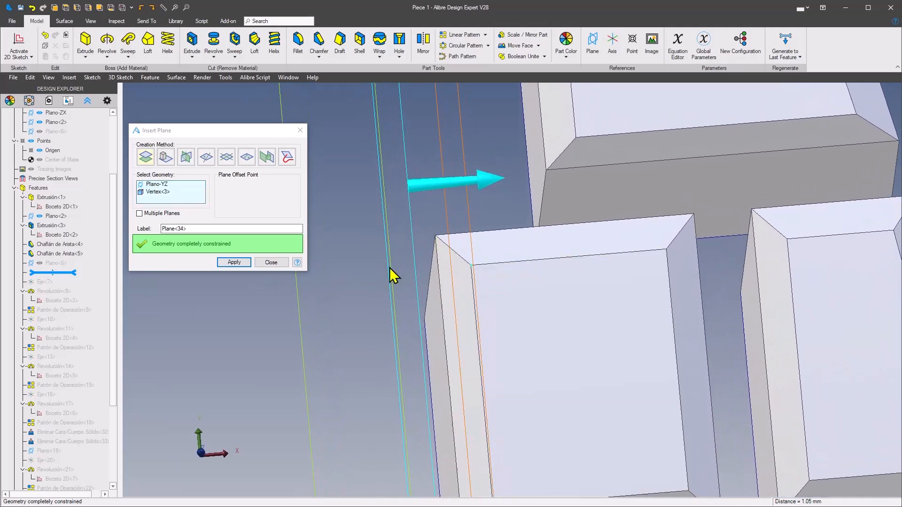
click(234, 262)
Insert a second plane offset 0.085 mm from Plane<34> into the block, and hide Plane<34>
scroll(469, 296, down, 2)
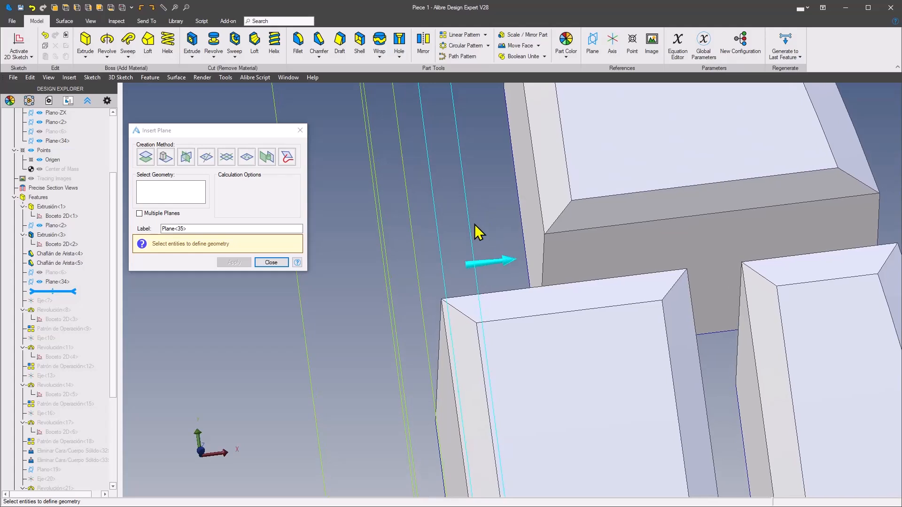
click(468, 227)
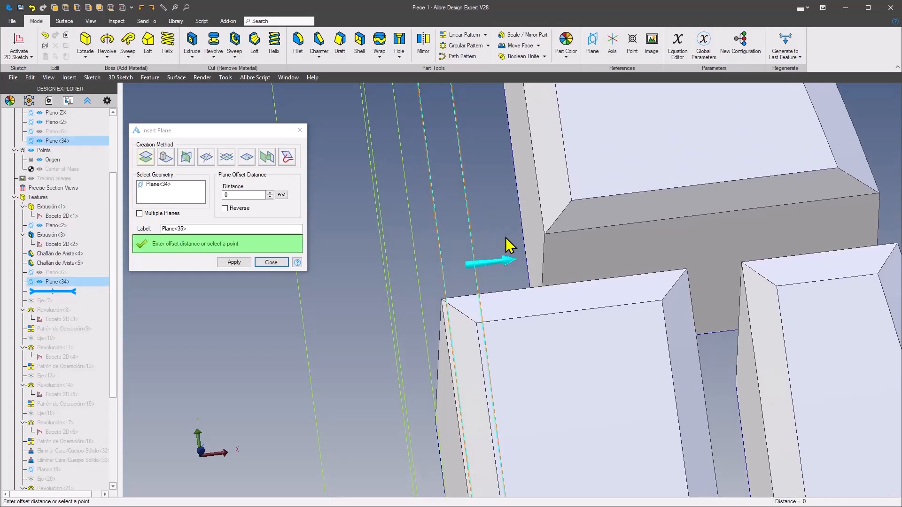
scroll(506, 237, up, 1)
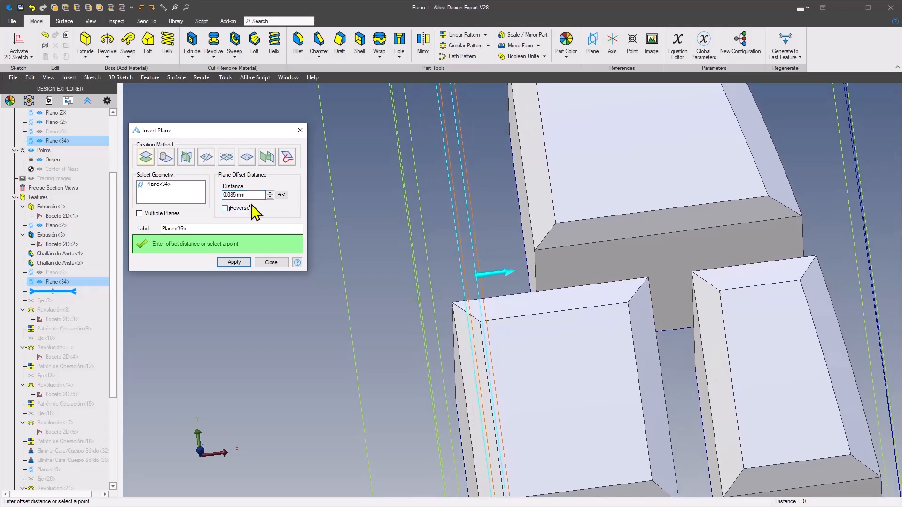
click(234, 262)
click(271, 263)
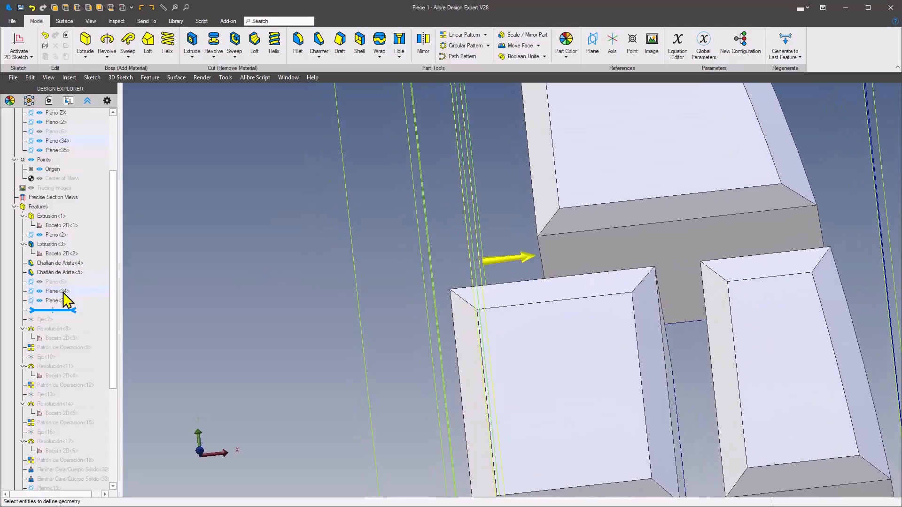
click(40, 292)
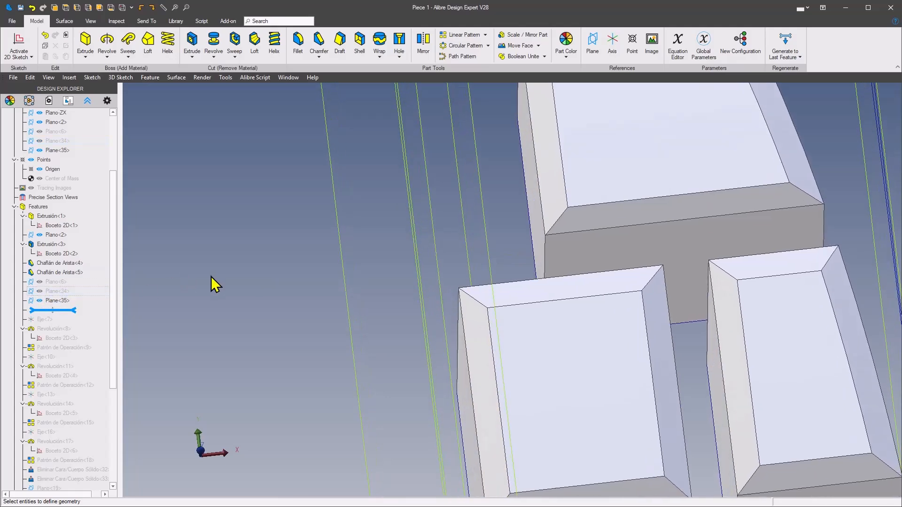
Start a sketch on Plane<35> and draw a slanted line from near the block's top edge to below its base
right_click(481, 218)
click(500, 229)
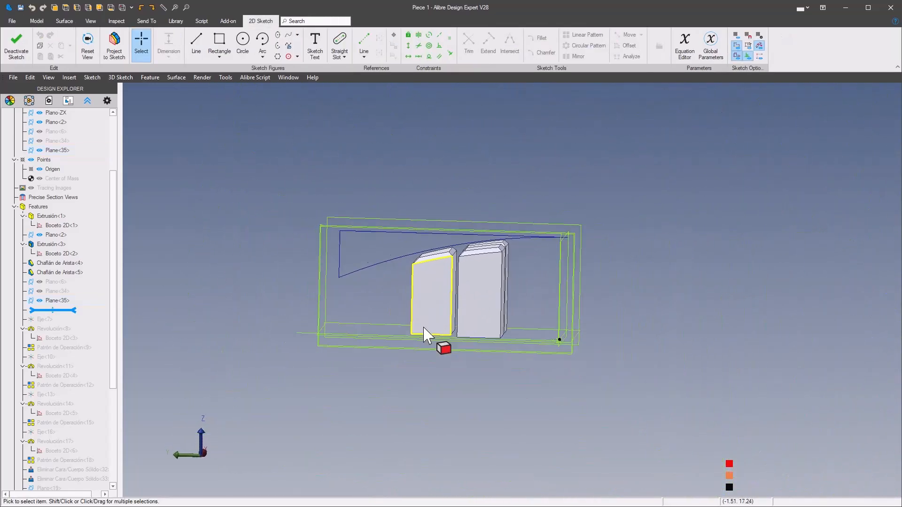
click(437, 380)
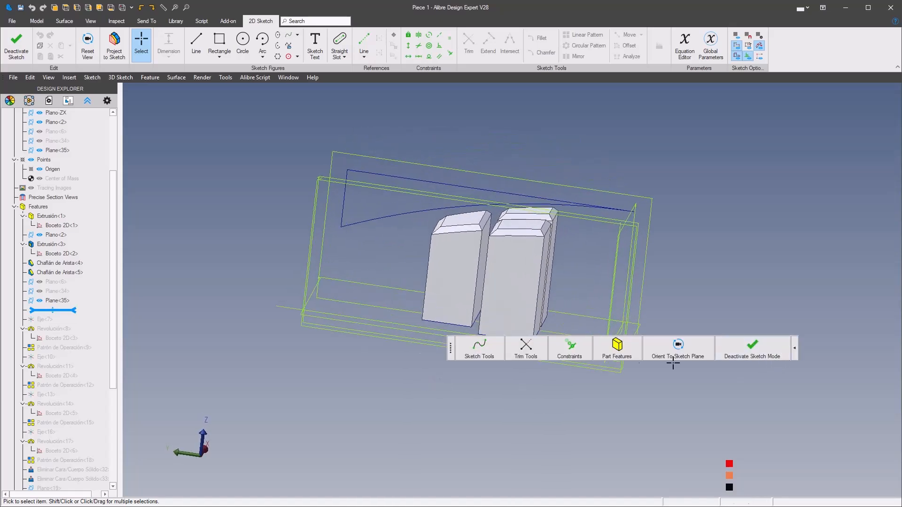
click(489, 360)
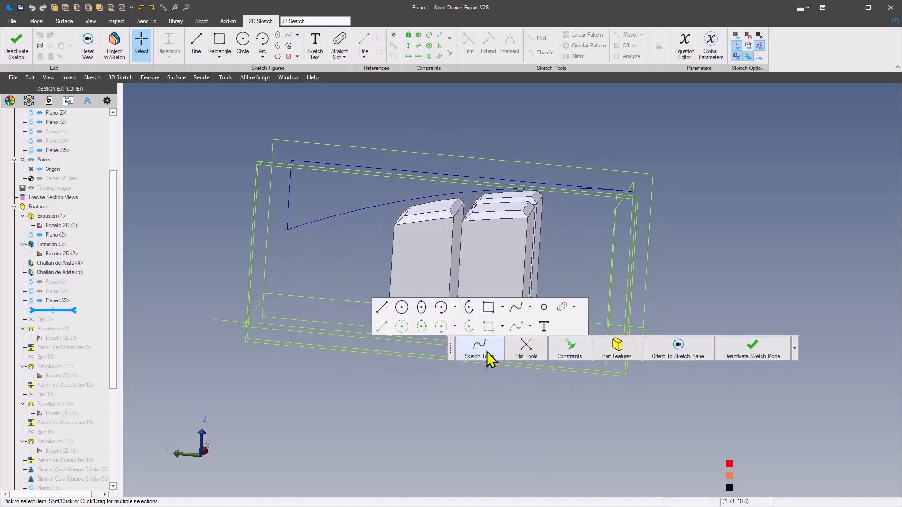
click(382, 309)
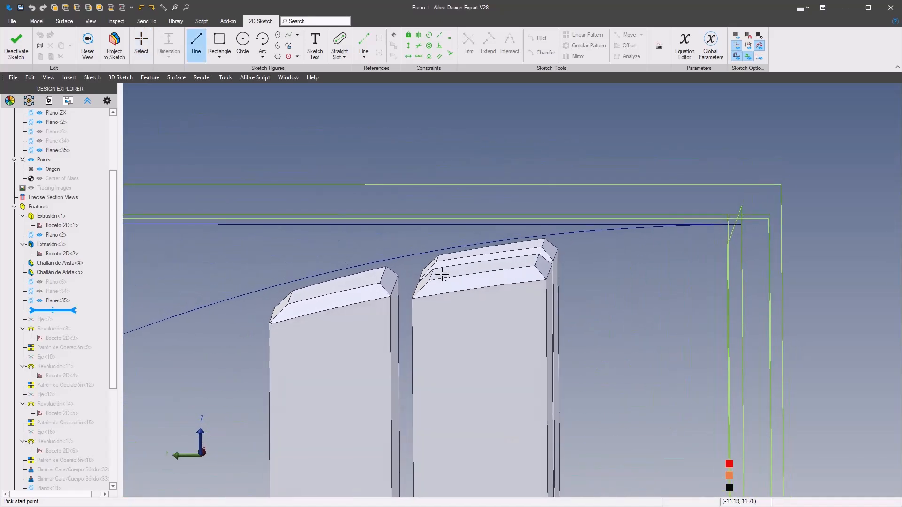
click(438, 283)
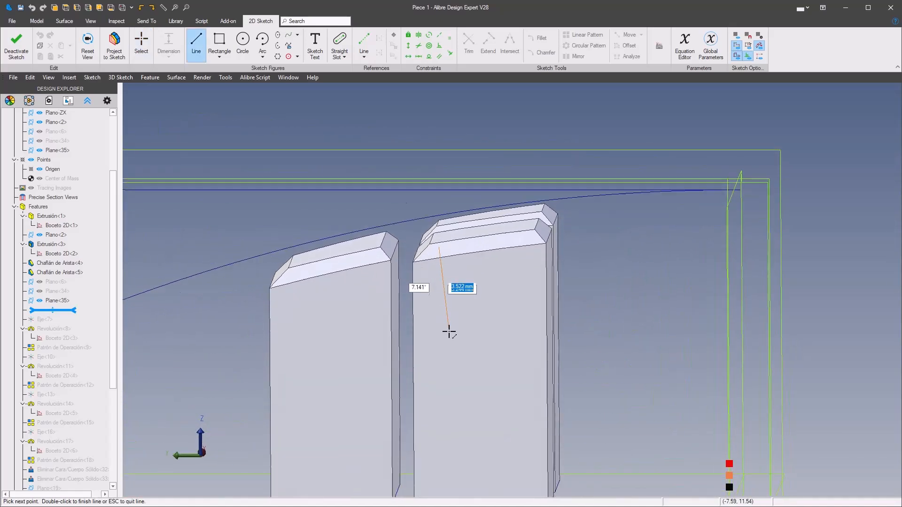
key(Escape)
middle_drag(597, 384, 609, 299)
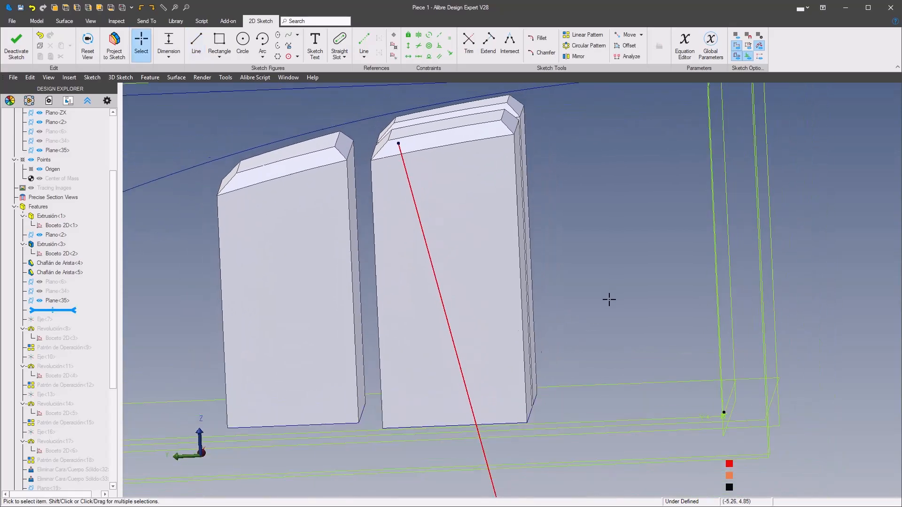
Constrain the line's lower endpoint concentric with the curved top edge of the block
right_click(591, 271)
mouse_move(765, 241)
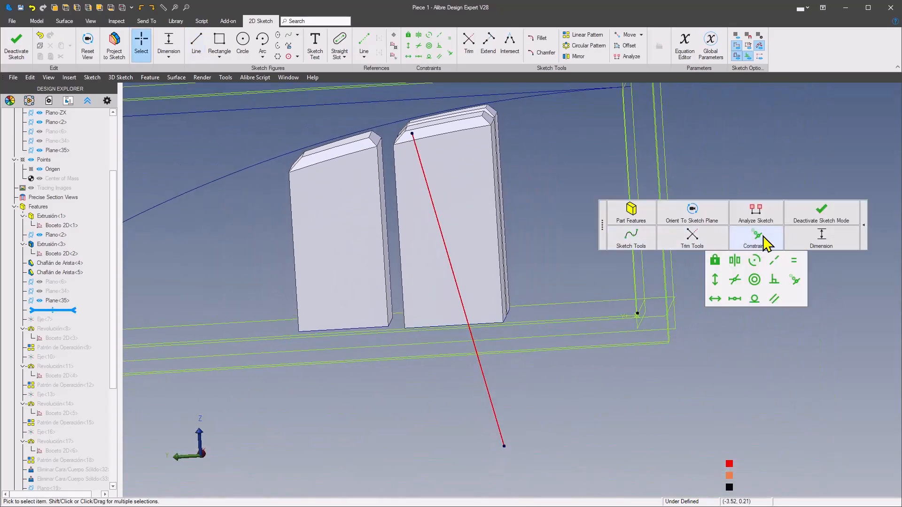
click(755, 280)
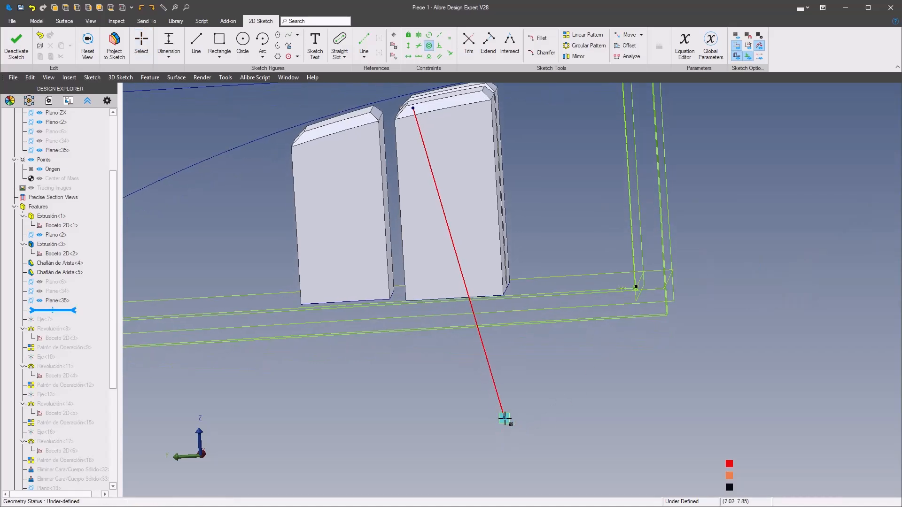
click(504, 418)
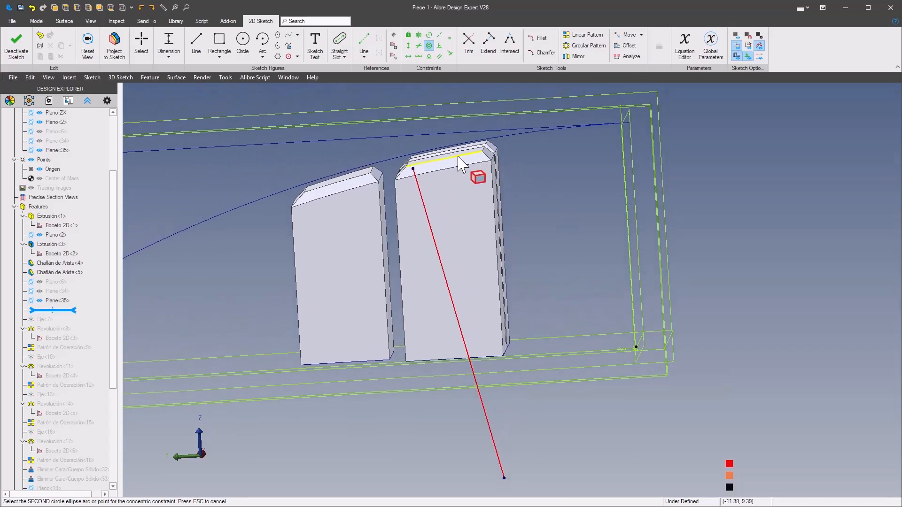
click(463, 165)
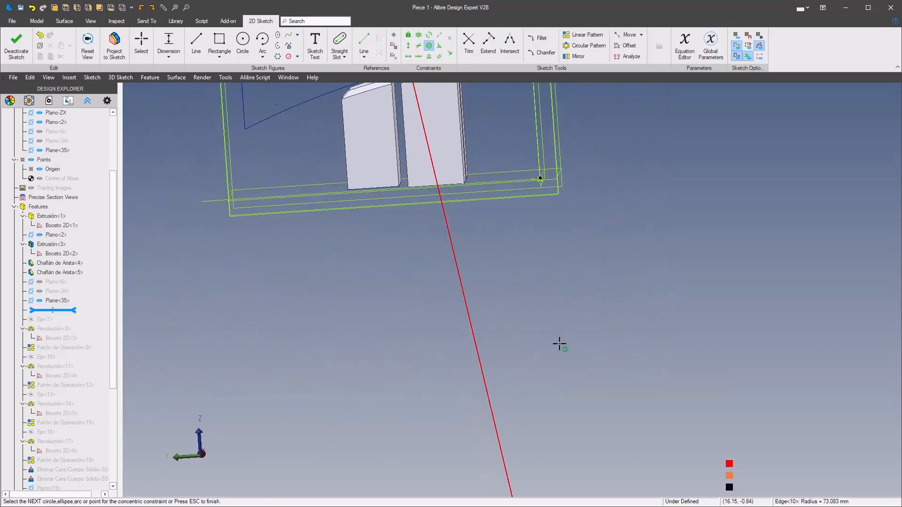
scroll(536, 440, down, 2)
scroll(515, 410, up, 7)
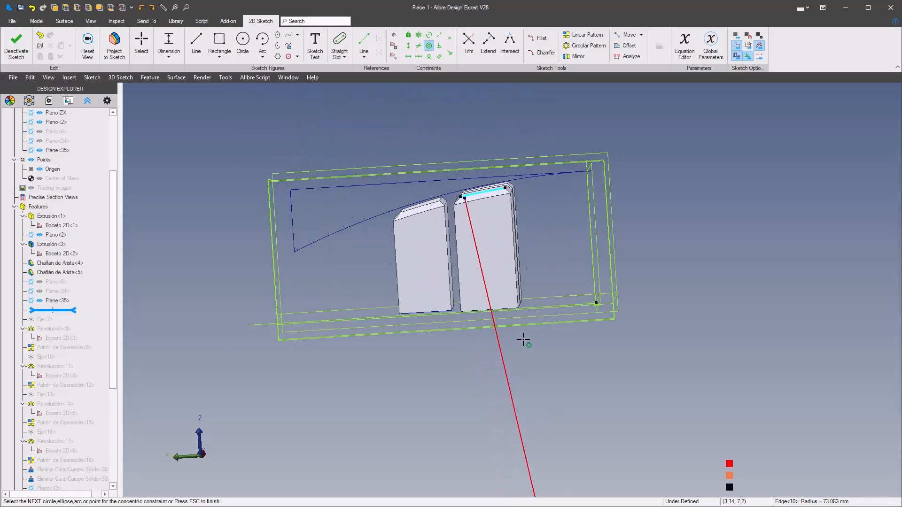
scroll(497, 291, up, 1)
mouse_move(615, 265)
middle_down()
mouse_move(629, 318)
mouse_move(647, 334)
middle_up()
scroll(483, 308, up, 6)
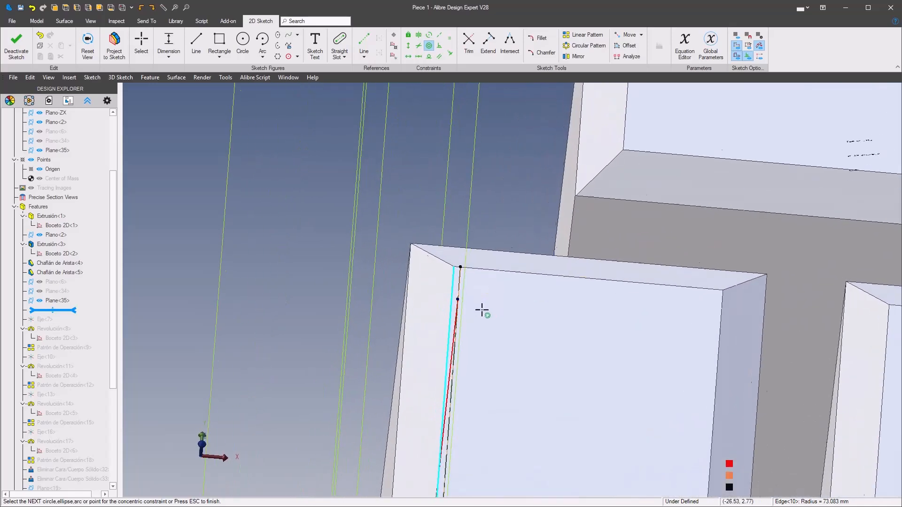
mouse_move(356, 277)
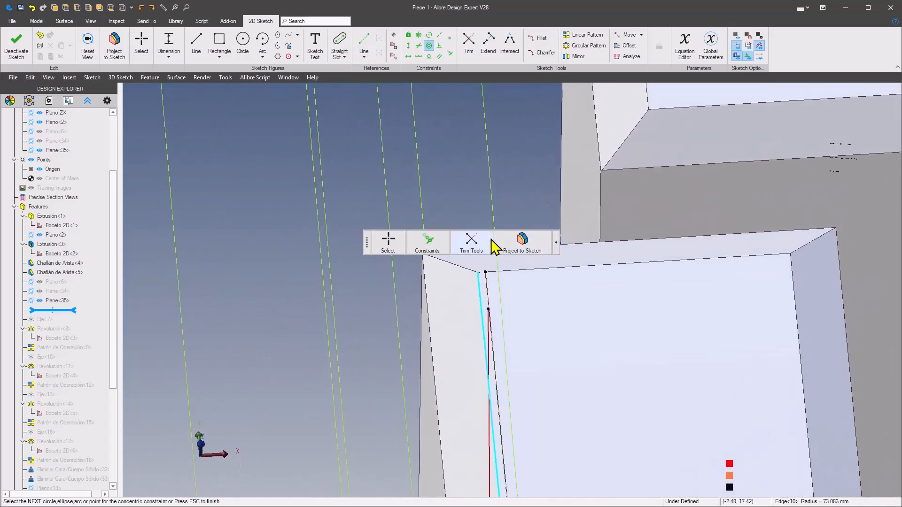
mouse_move(474, 243)
click(395, 242)
Clear the edge selection and constrain the line's upper endpoint coincident with the projected curved top edge
middle_drag(362, 262, 363, 261)
scroll(555, 273, up, 3)
middle_drag(555, 273, 423, 266)
click(527, 230)
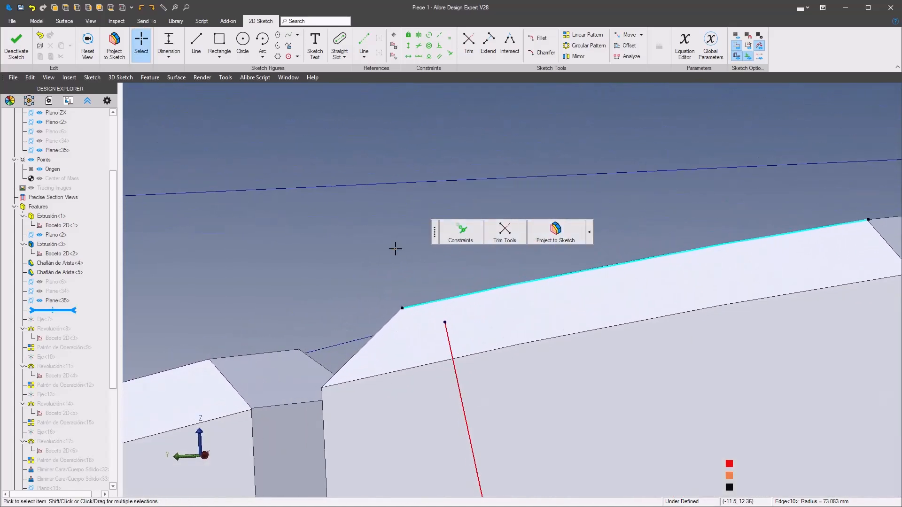
mouse_move(459, 227)
middle_drag(373, 247, 368, 250)
click(368, 250)
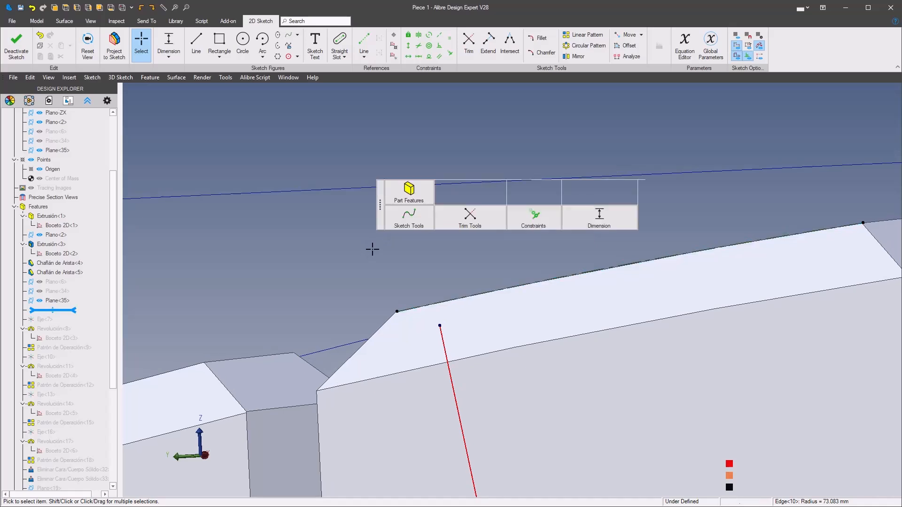
click(479, 240)
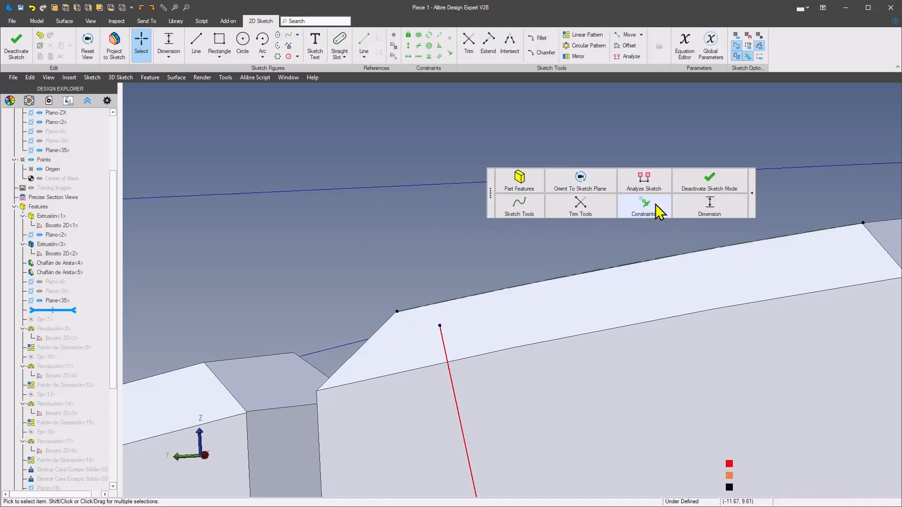
mouse_move(659, 211)
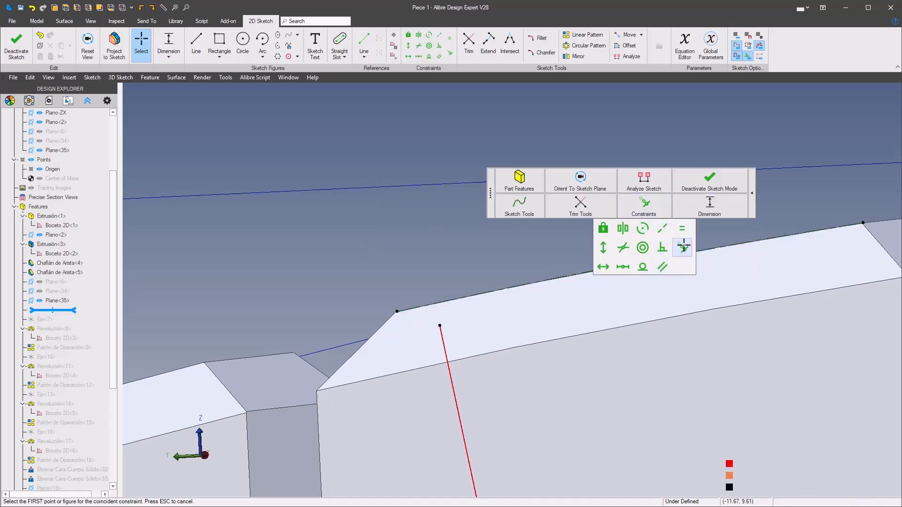
click(682, 248)
click(441, 325)
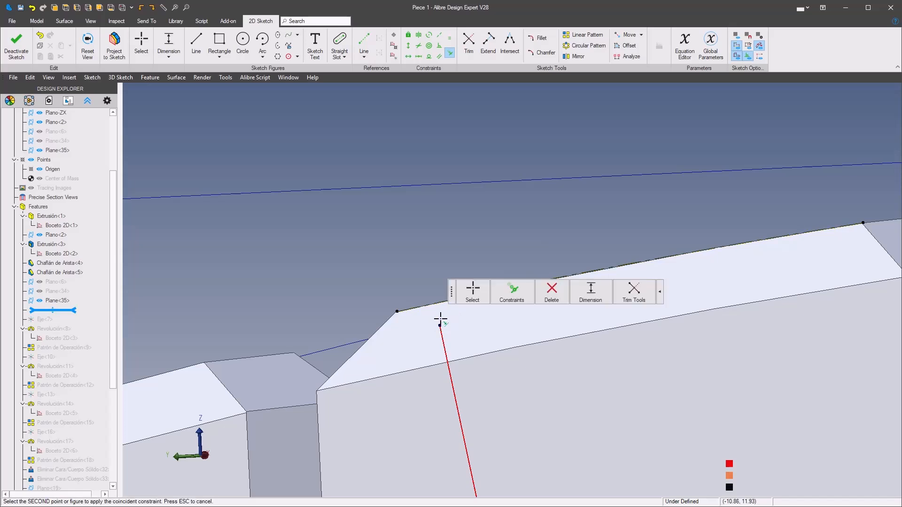
middle_drag(435, 310, 436, 315)
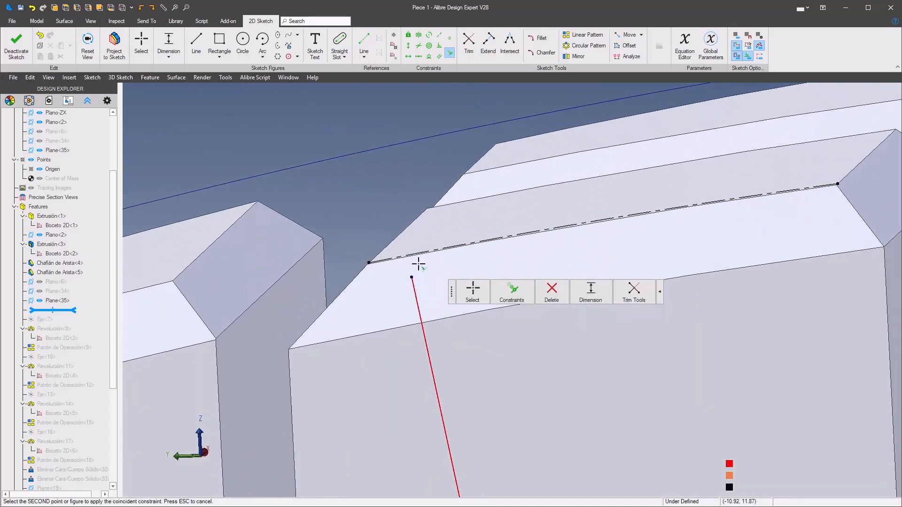
click(422, 256)
middle_drag(379, 209, 371, 241)
Dimension the distance between the slanted line's upper endpoint and the near end of the projected edge as 0.085 mm
right_click(360, 244)
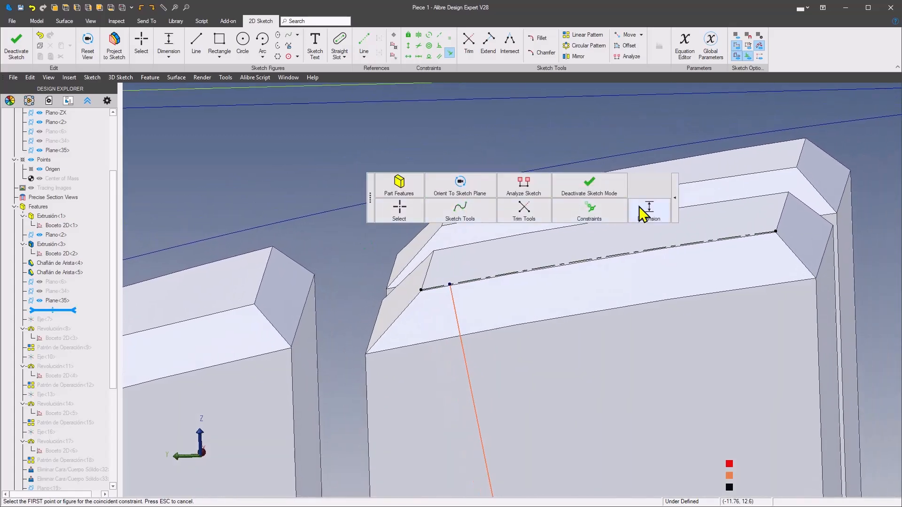
click(655, 206)
scroll(481, 266, up, 2)
scroll(480, 266, up, 1)
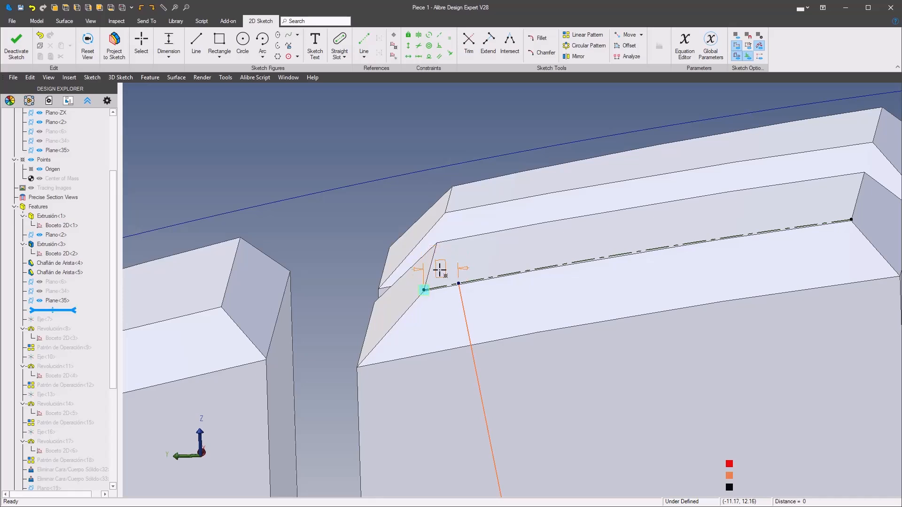
scroll(439, 296, up, 2)
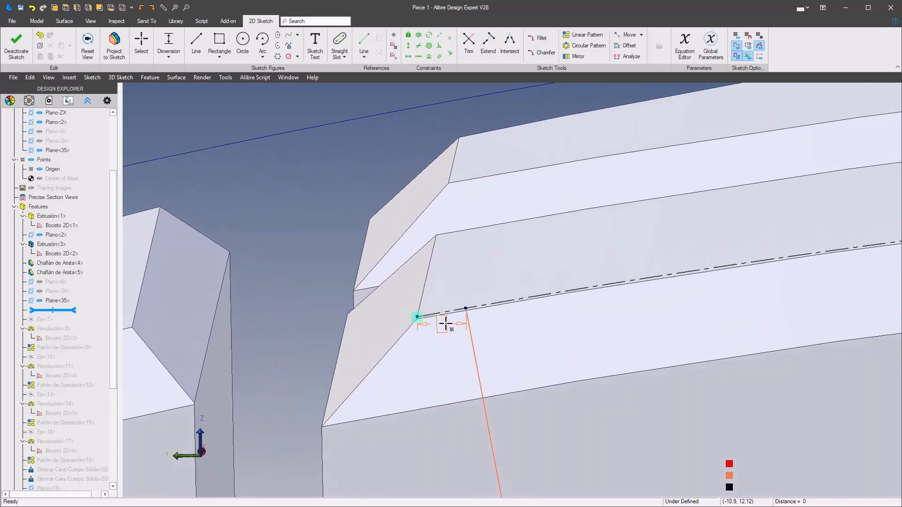
scroll(446, 311, up, 4)
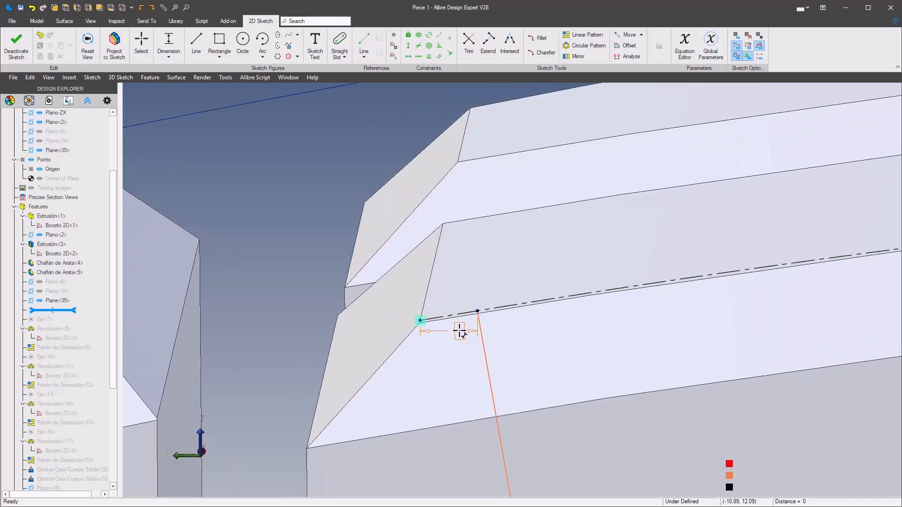
scroll(486, 297, up, 3)
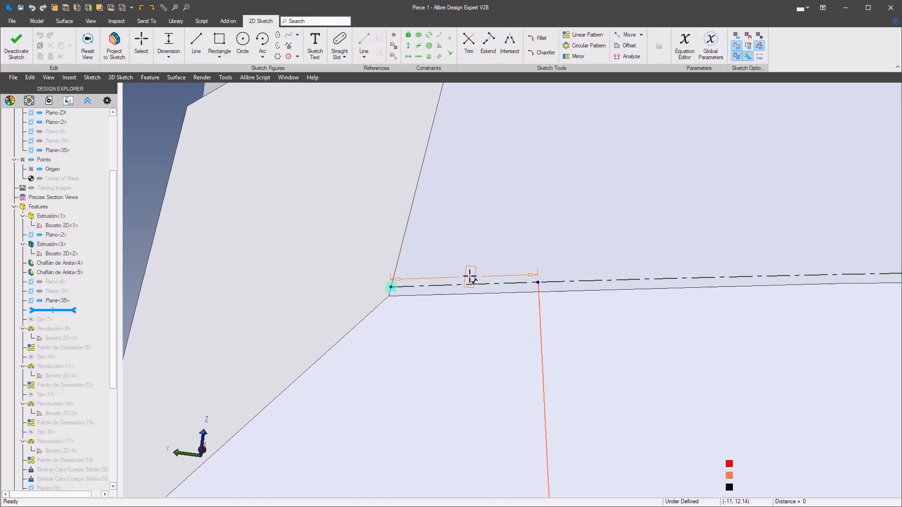
click(466, 274)
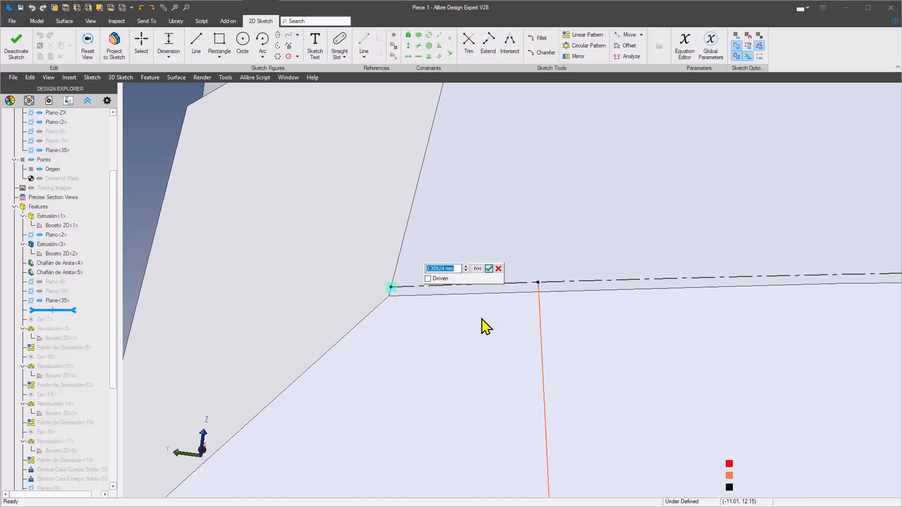
text(.085)
key(Return)
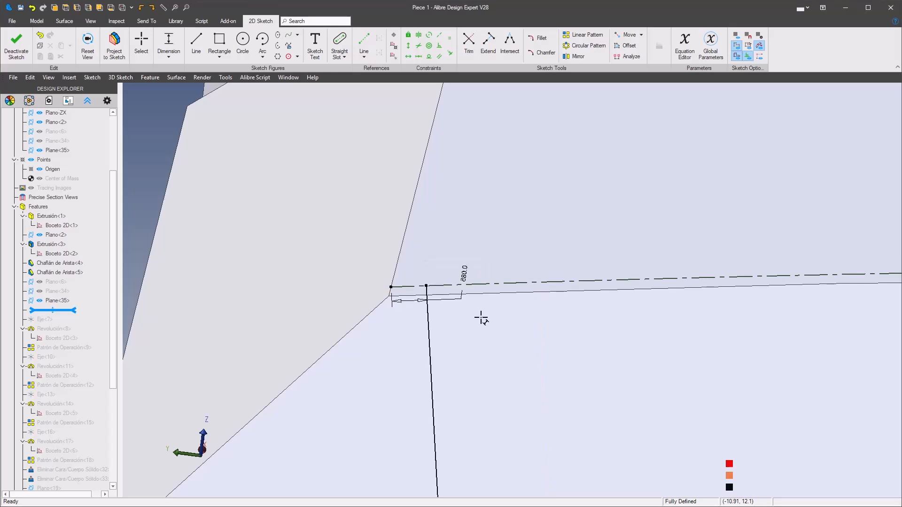
Insert a reference plane along the slanted line's sketch at 0 percent, at the line's upper end
scroll(482, 318, down, 5)
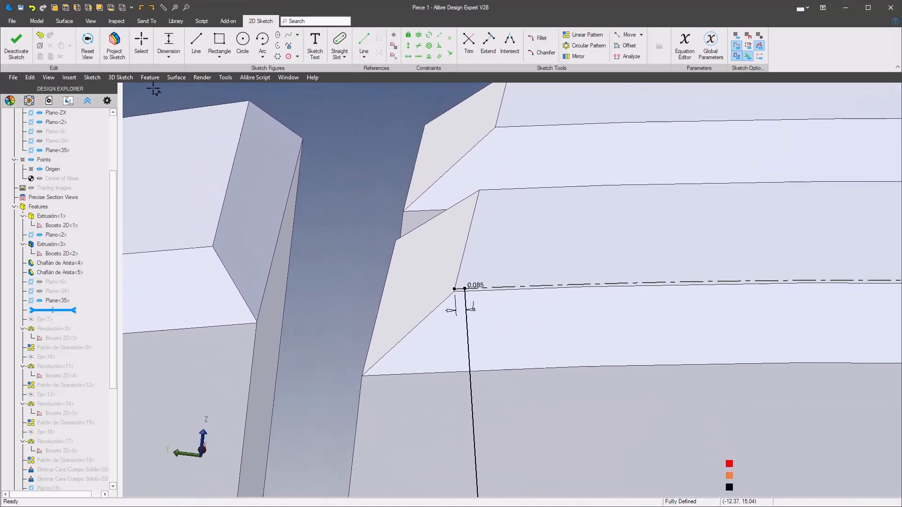
click(69, 78)
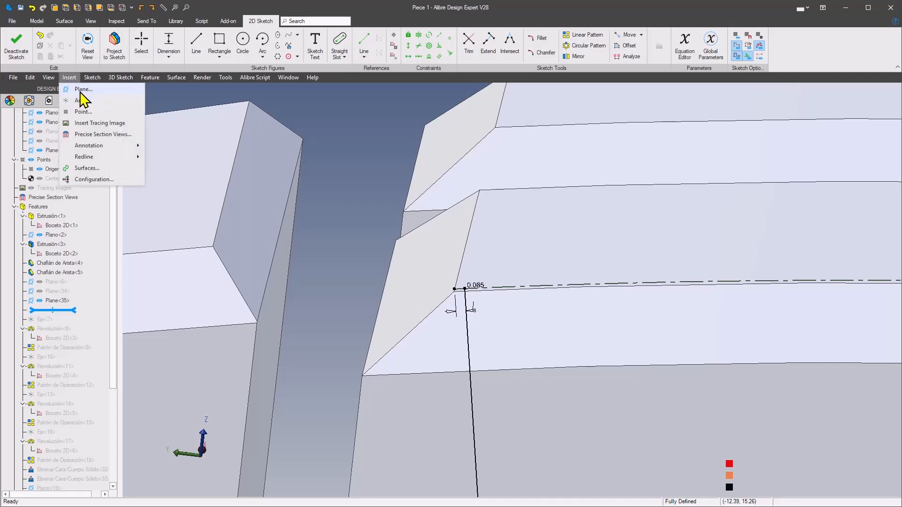
click(82, 89)
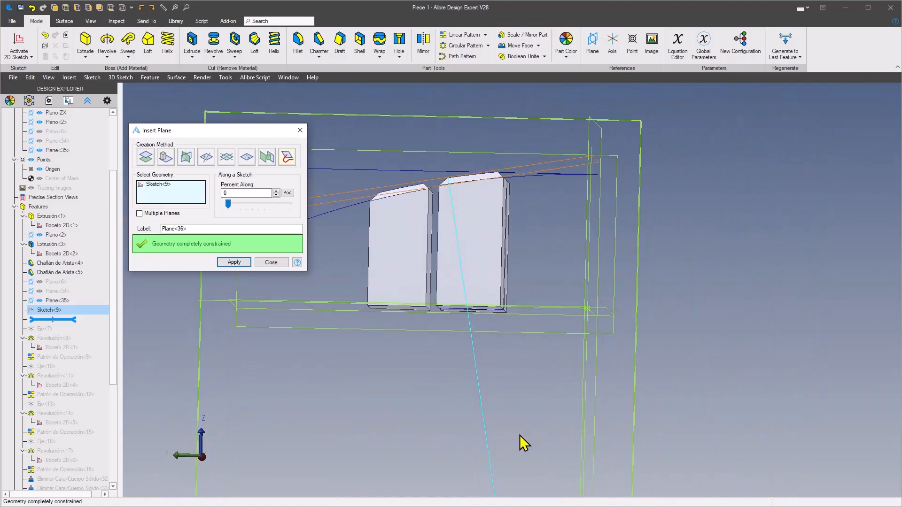
scroll(533, 403, up, 10)
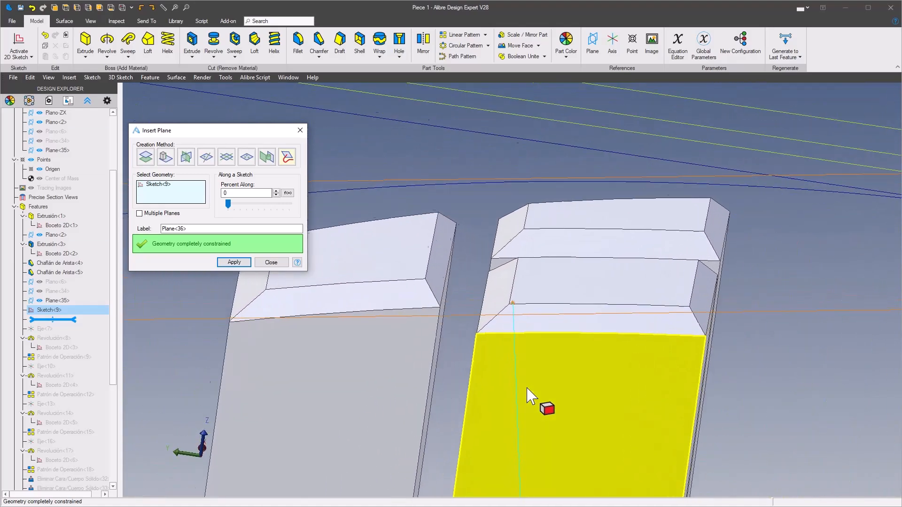
scroll(610, 353, up, 2)
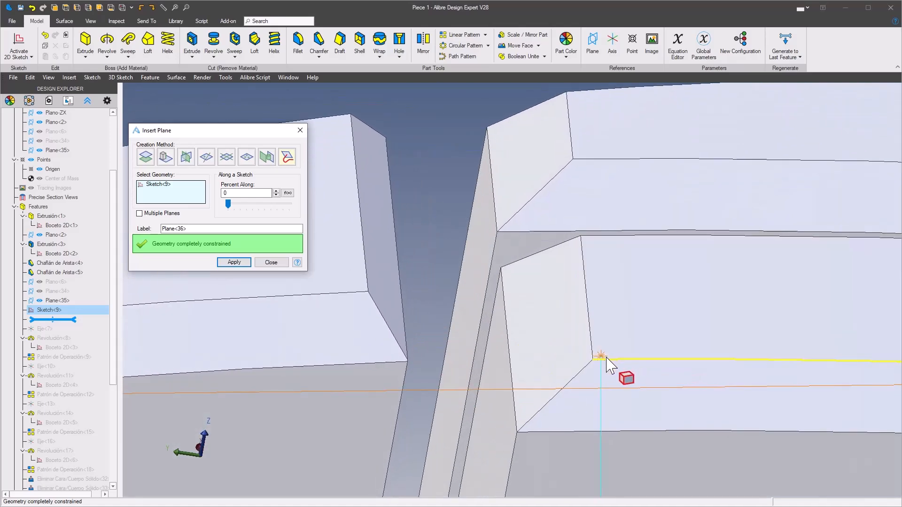
scroll(594, 353, down, 6)
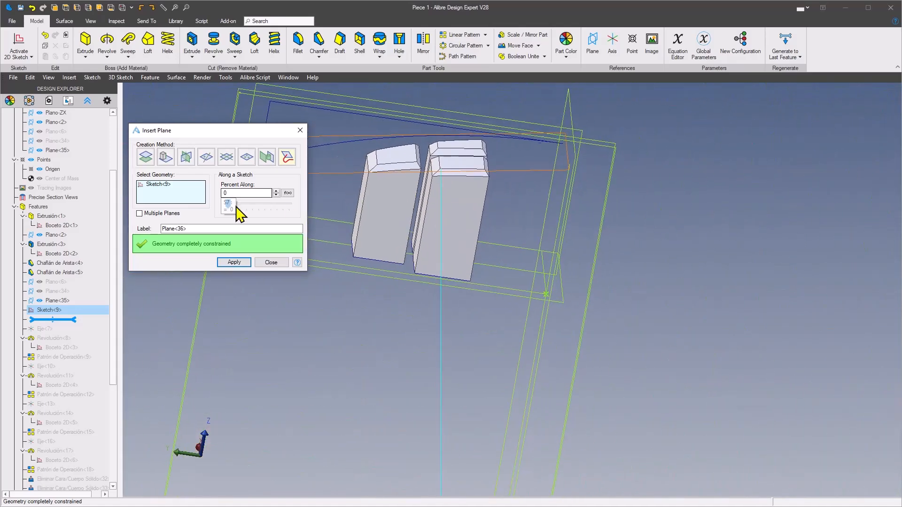
drag(229, 204, 254, 205)
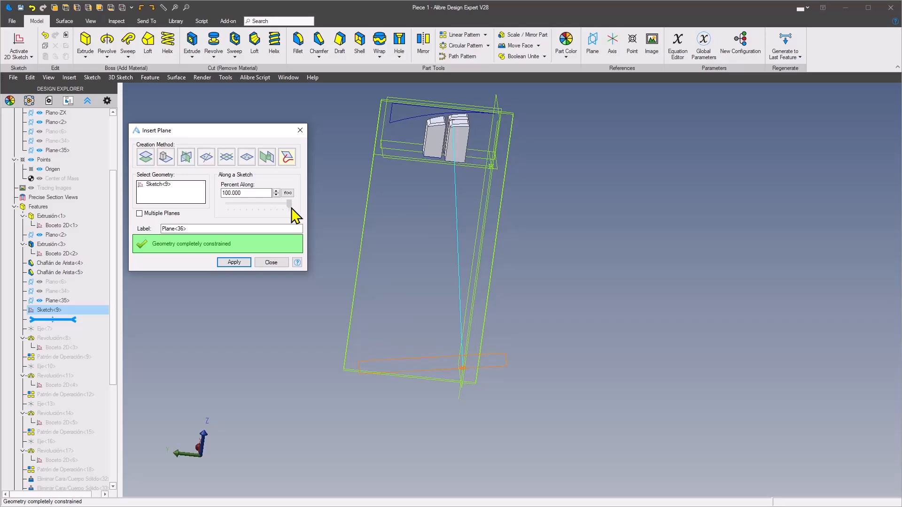
drag(254, 204, 215, 202)
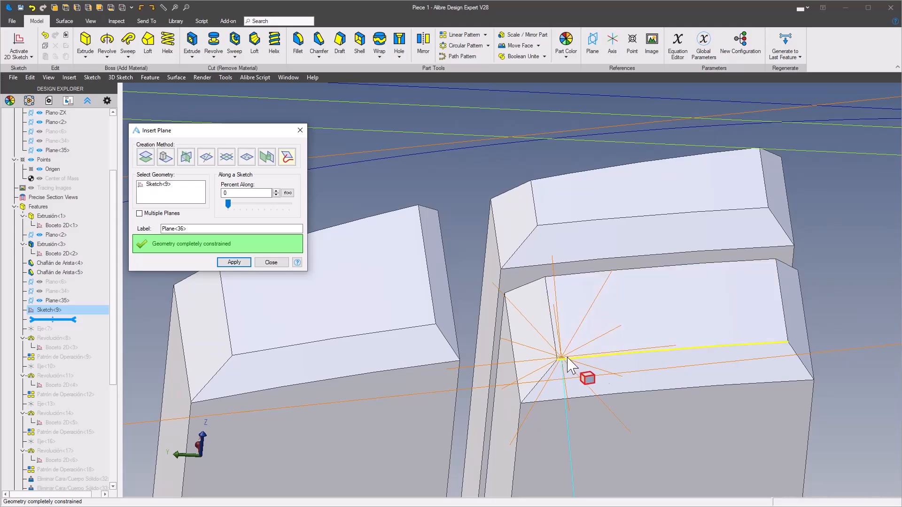
click(234, 262)
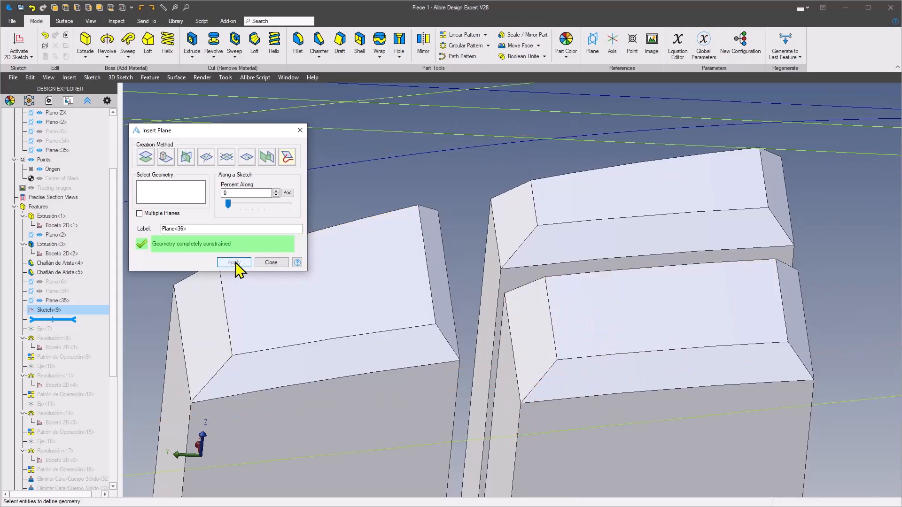
click(271, 262)
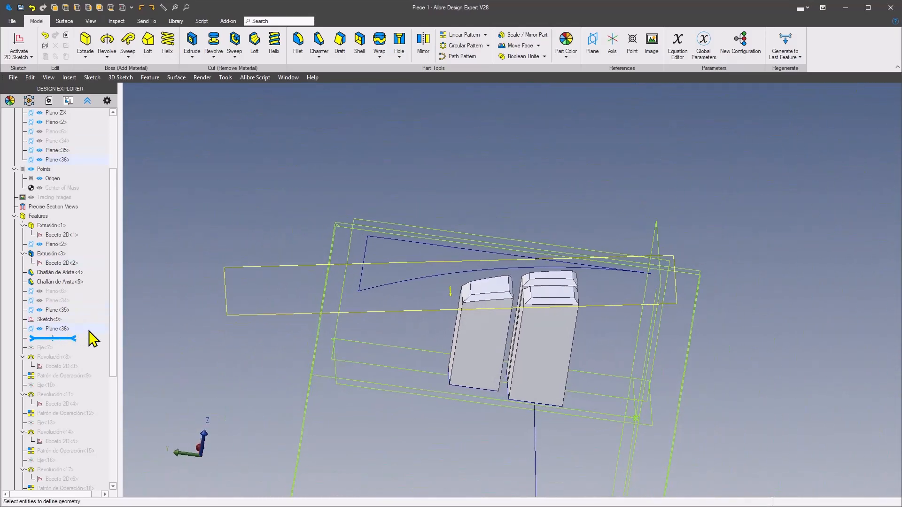
Start a sketch on Plane<36> and draw a semicircular arc centred on the slanted line's upper endpoint
right_click(282, 309)
click(324, 315)
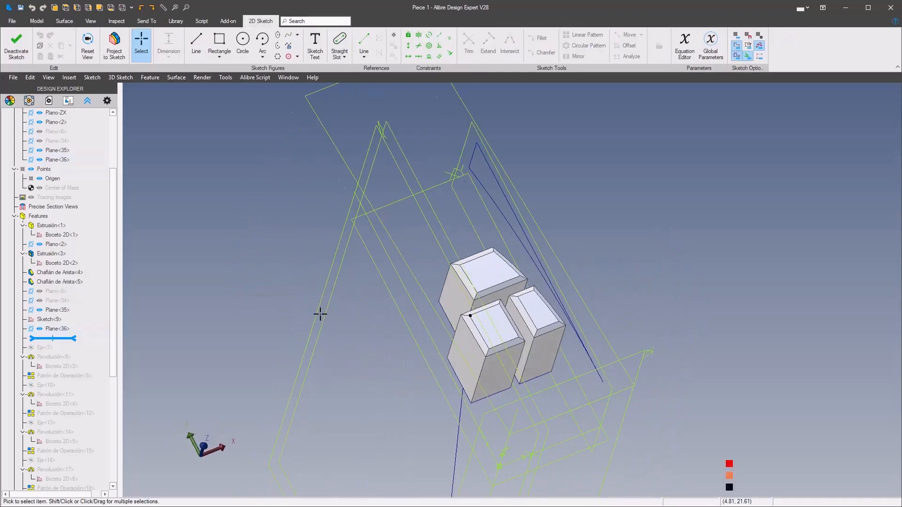
scroll(295, 305, up, 6)
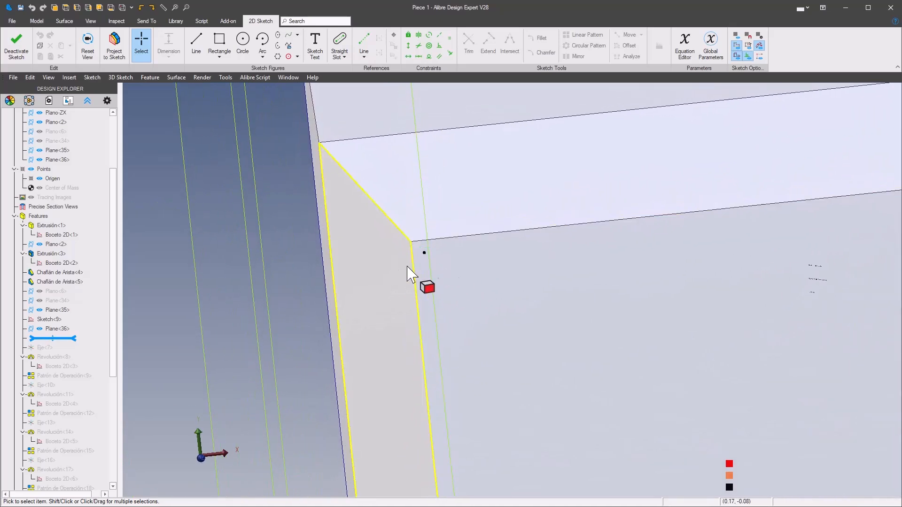
scroll(317, 271, down, 1)
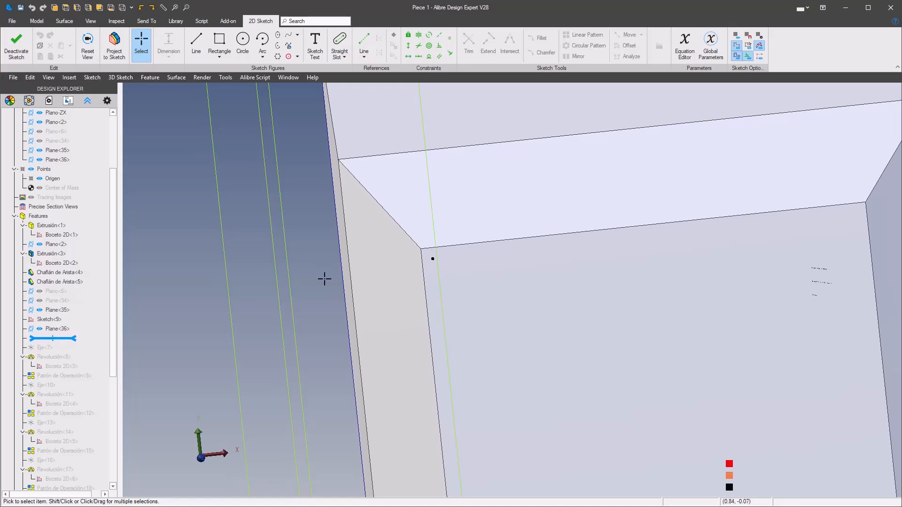
right_click(325, 280)
click(362, 244)
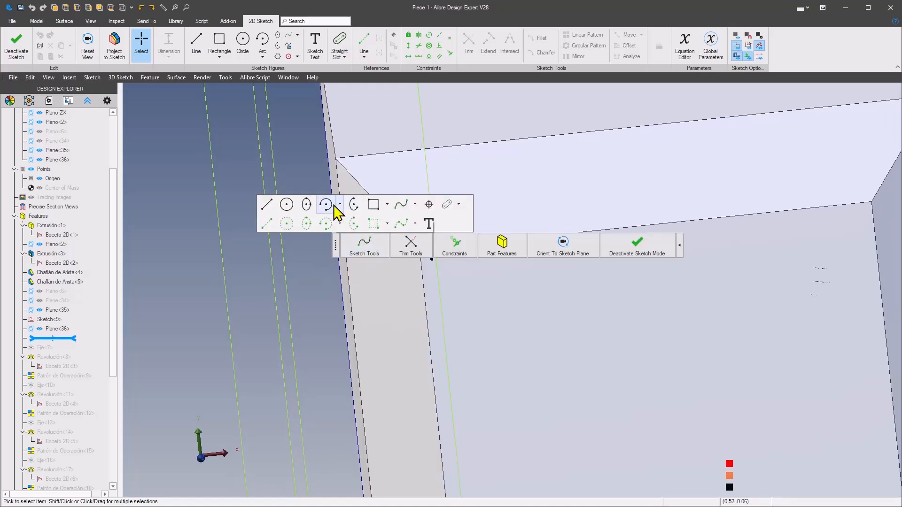
click(325, 207)
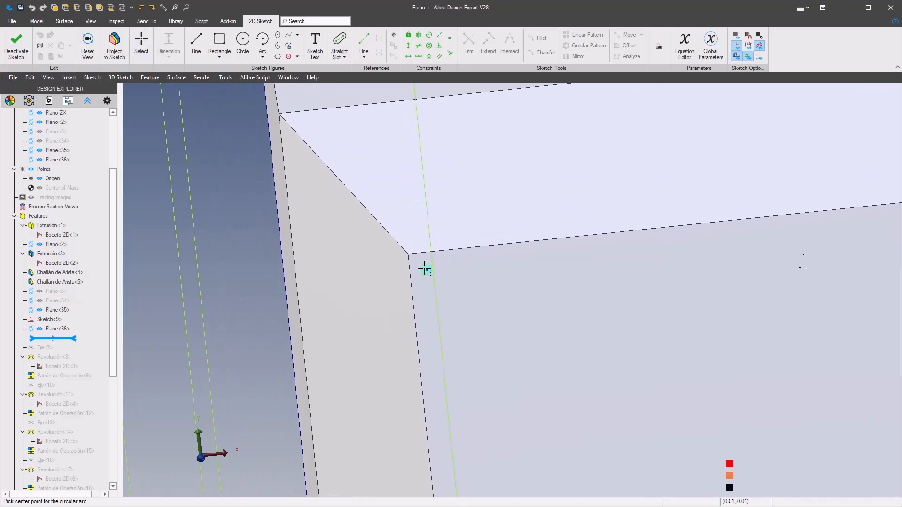
click(429, 288)
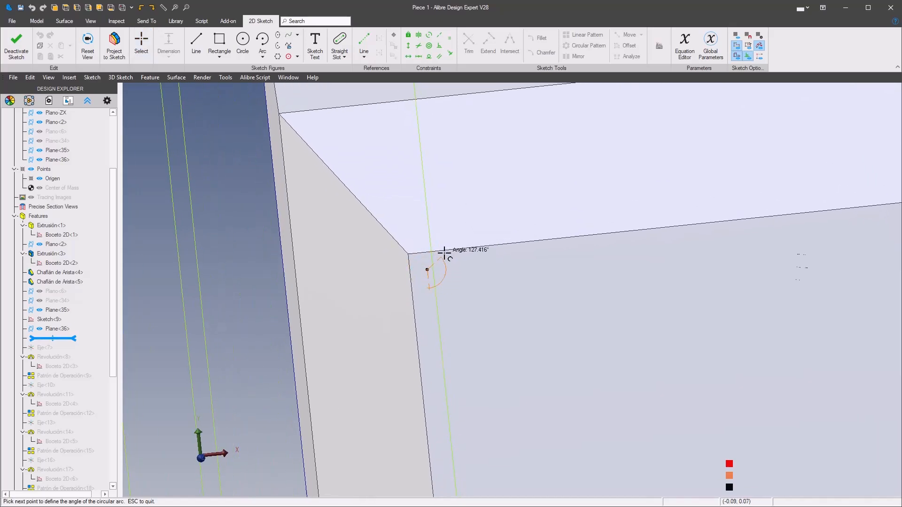
click(425, 254)
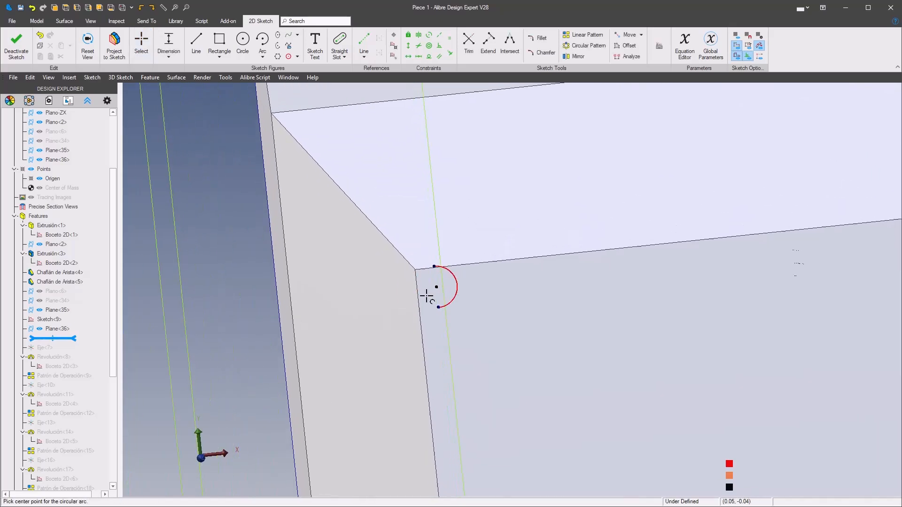
Close the semicircular arc with a vertical line between its two endpoints
right_click(268, 297)
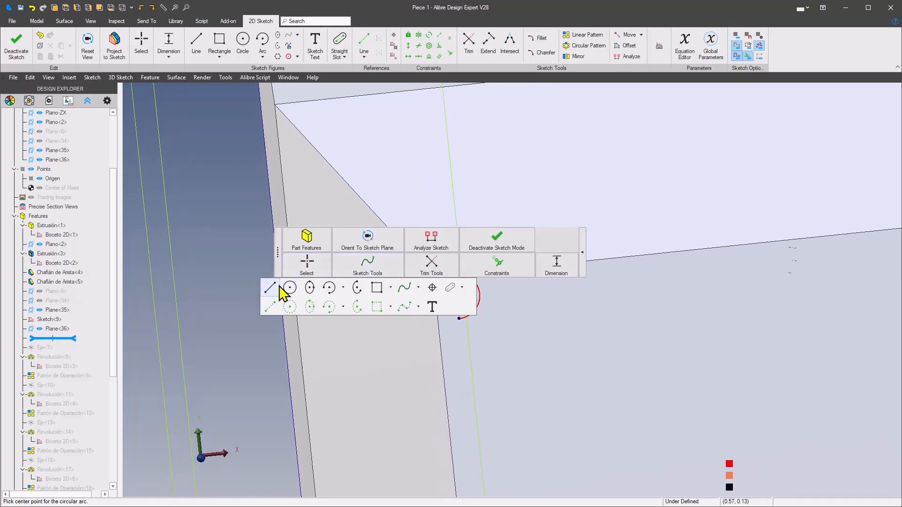
click(277, 288)
click(429, 277)
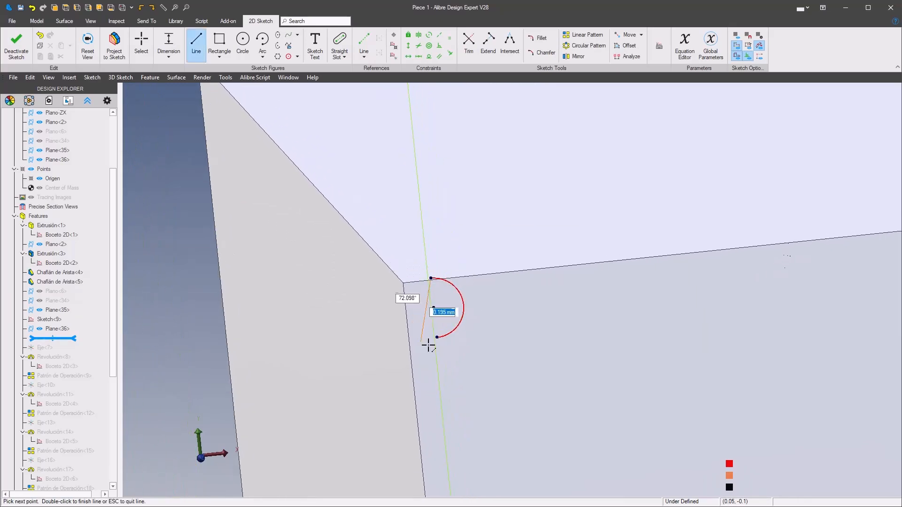
click(436, 337)
Dimension the semicircle's vertical line as 0.1 mm and its arc radius as 0.05 mm
right_click(267, 303)
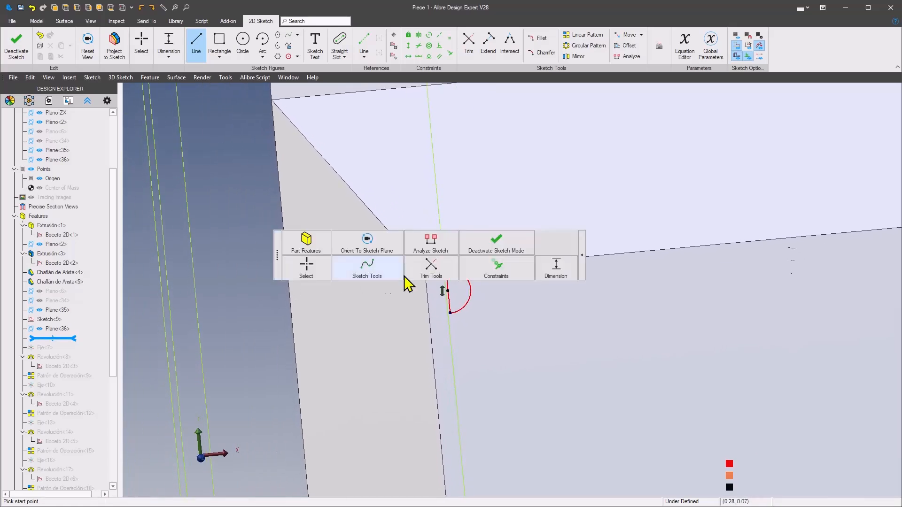
click(543, 271)
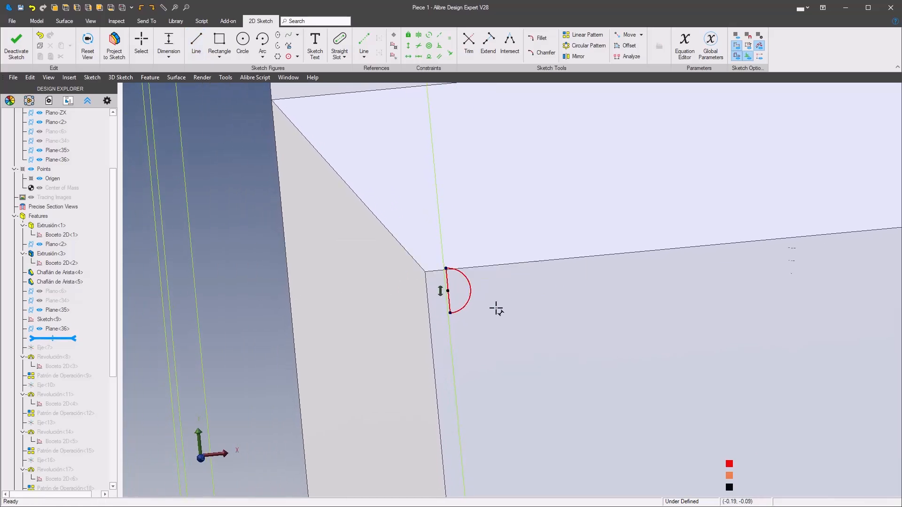
click(423, 300)
text(.1)
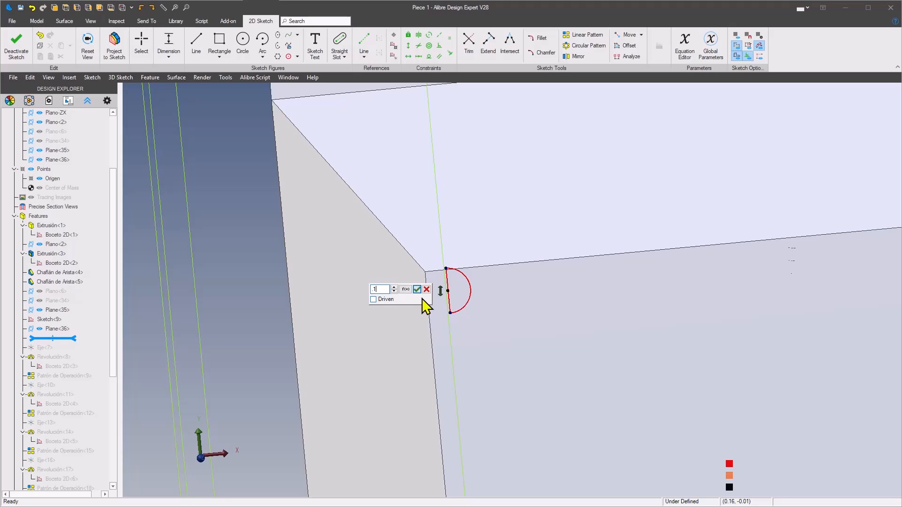
key(Return)
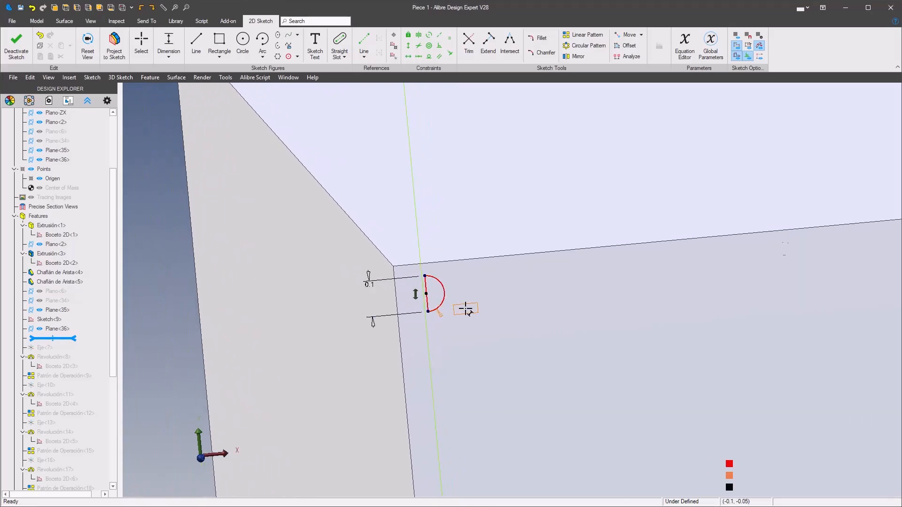
click(509, 312)
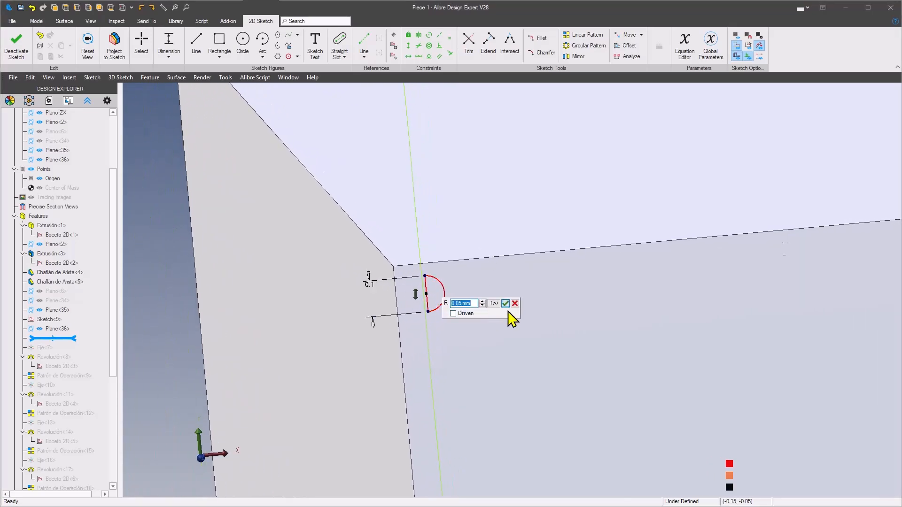
click(505, 304)
middle_drag(479, 306, 313, 285)
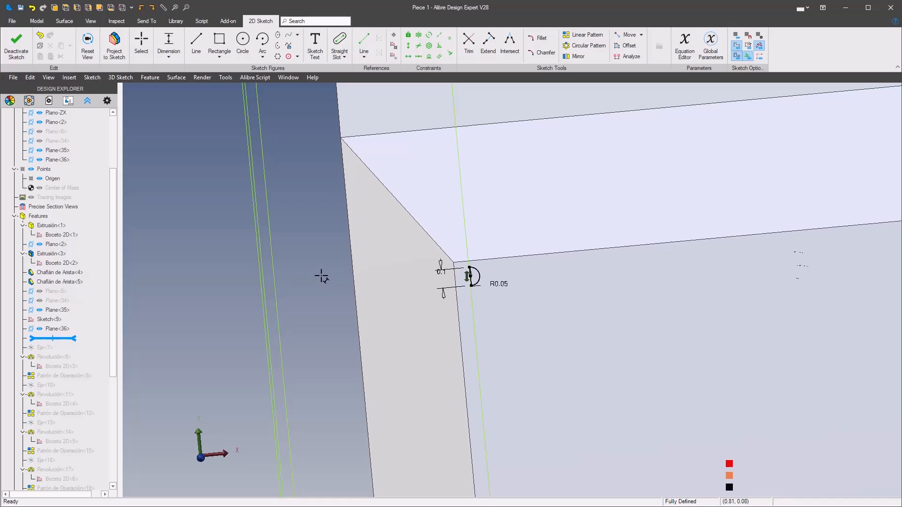
middle_drag(320, 277, 320, 248)
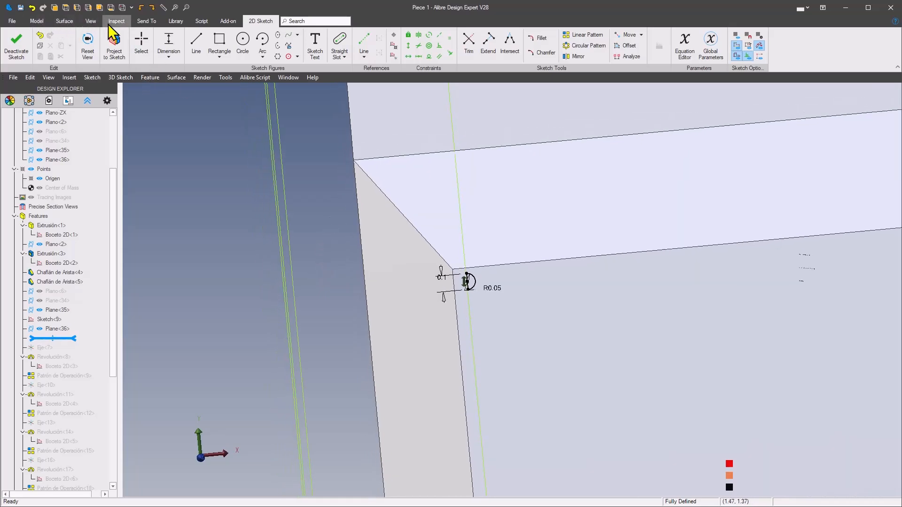
click(91, 22)
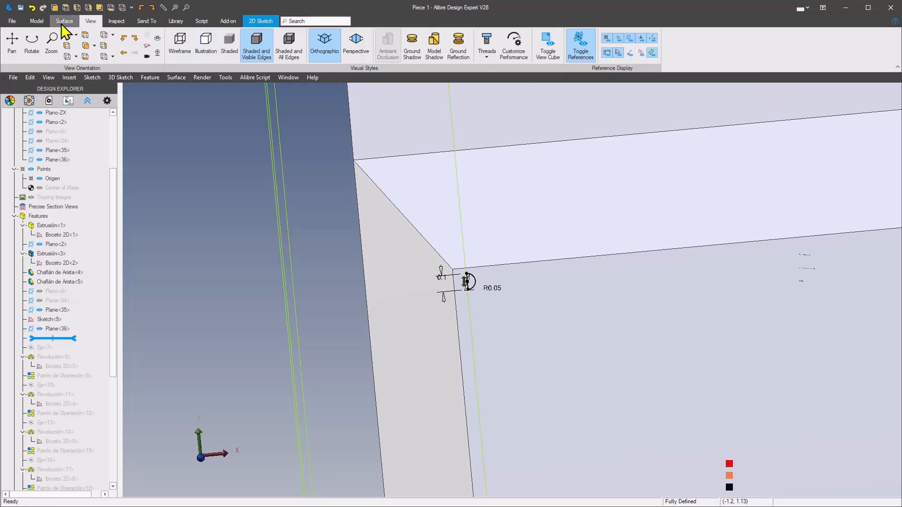
click(260, 21)
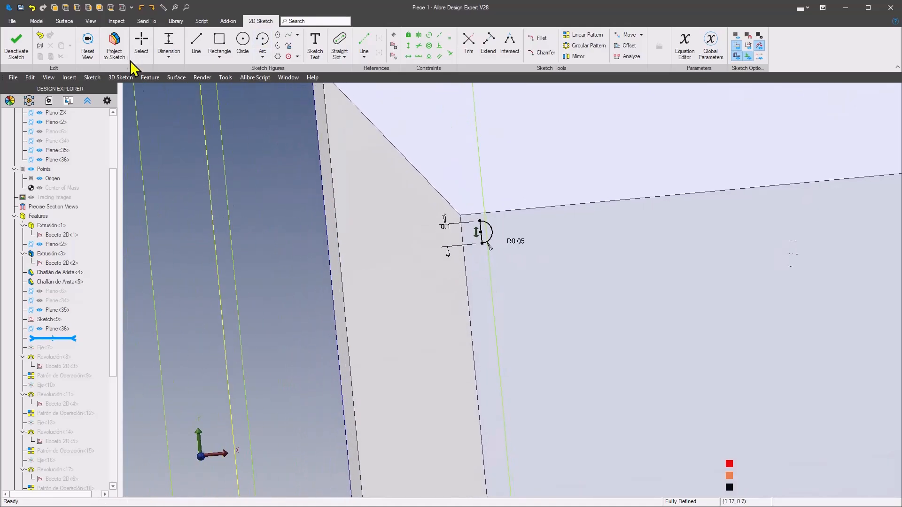
Revolve the semicircle sketch on Plane<36> as a boss through 360° about its straight line
right_click(284, 237)
mouse_move(319, 194)
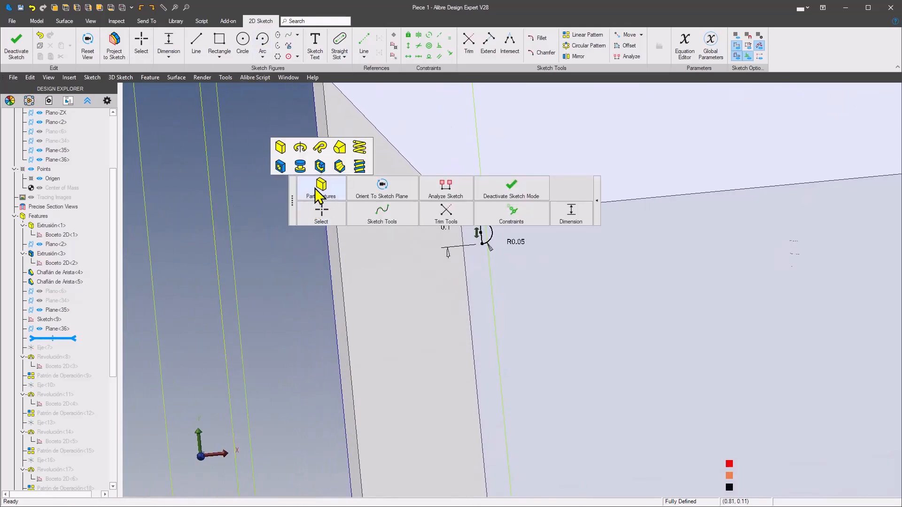
click(300, 148)
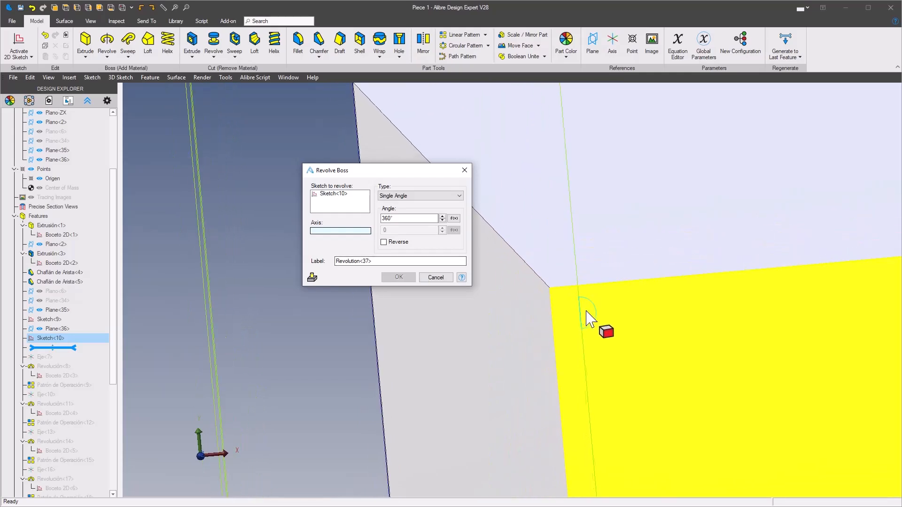
scroll(559, 298, up, 4)
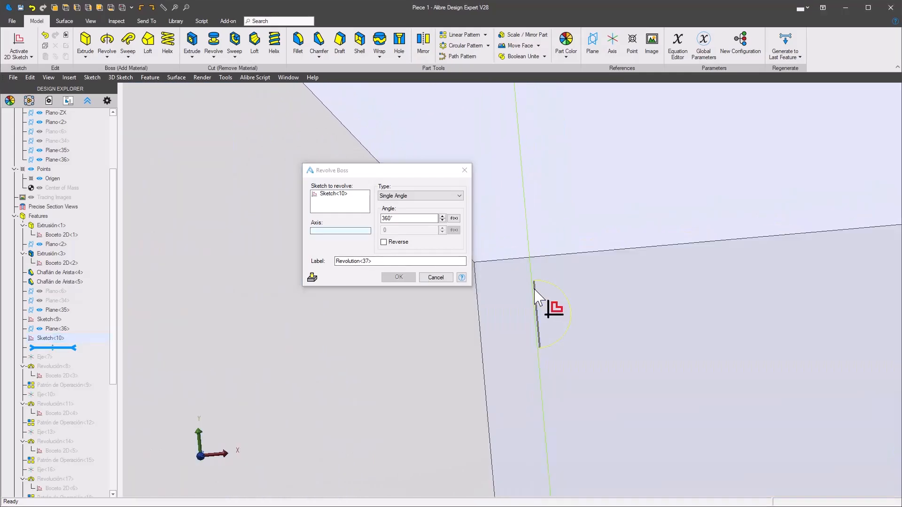
click(536, 296)
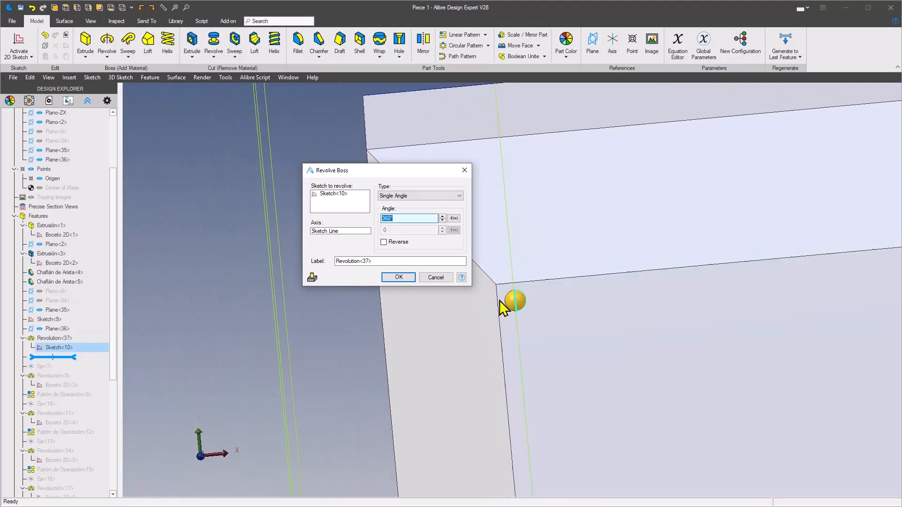
click(399, 278)
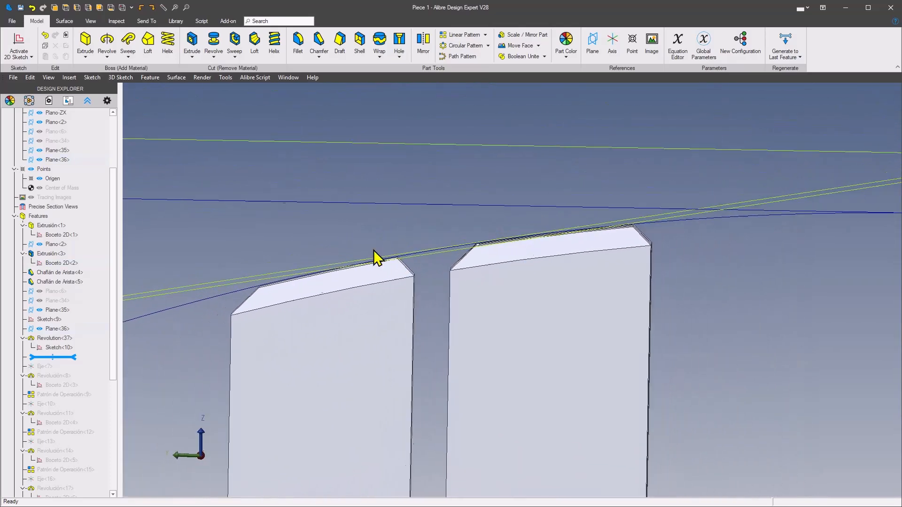
click(458, 47)
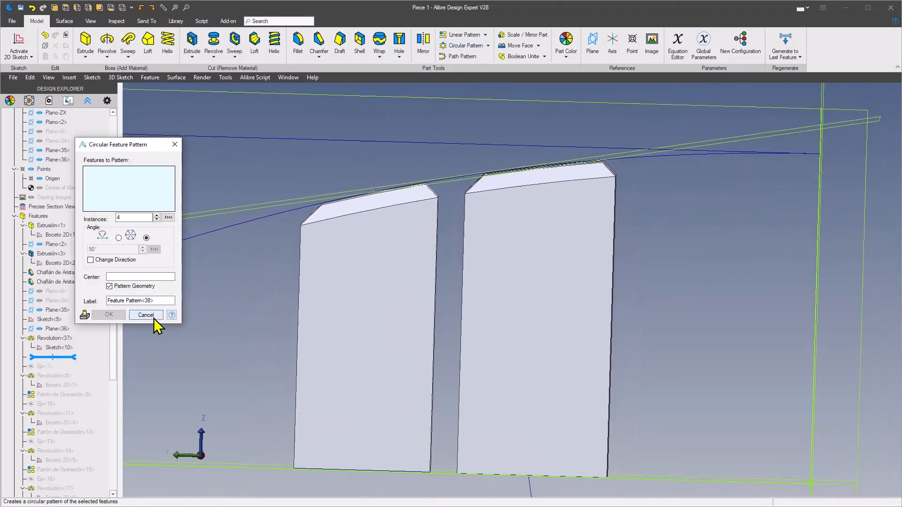
click(145, 315)
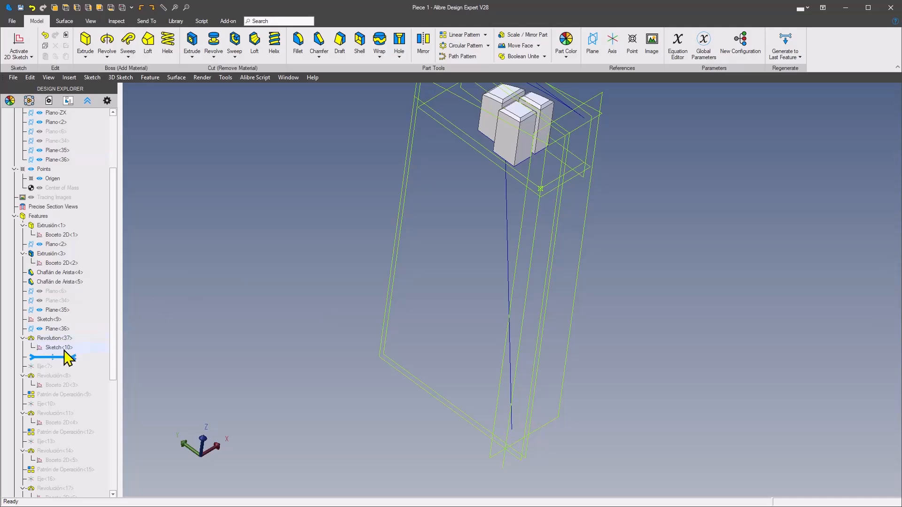
Edit the slanted line's sketch and insert a reference axis through the line's lower endpoint, normal to the sketch plane
right_click(51, 324)
click(69, 327)
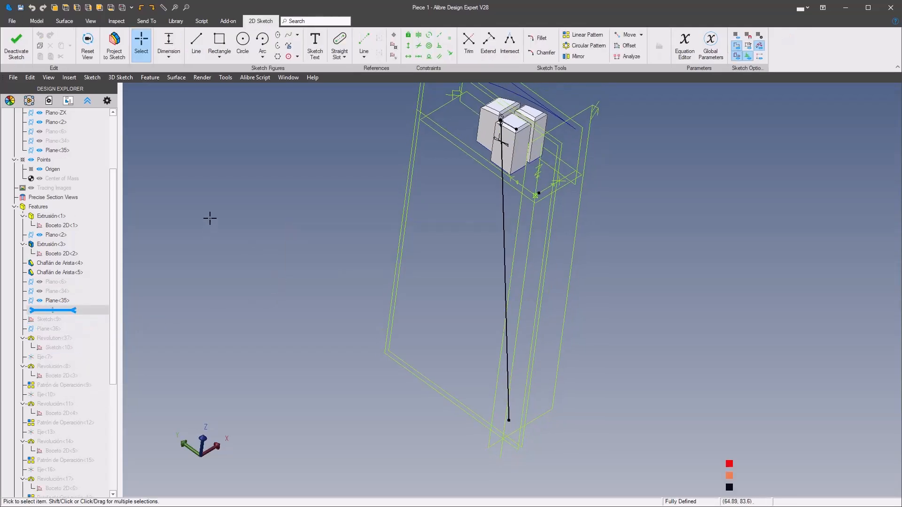
click(394, 55)
scroll(469, 404, up, 5)
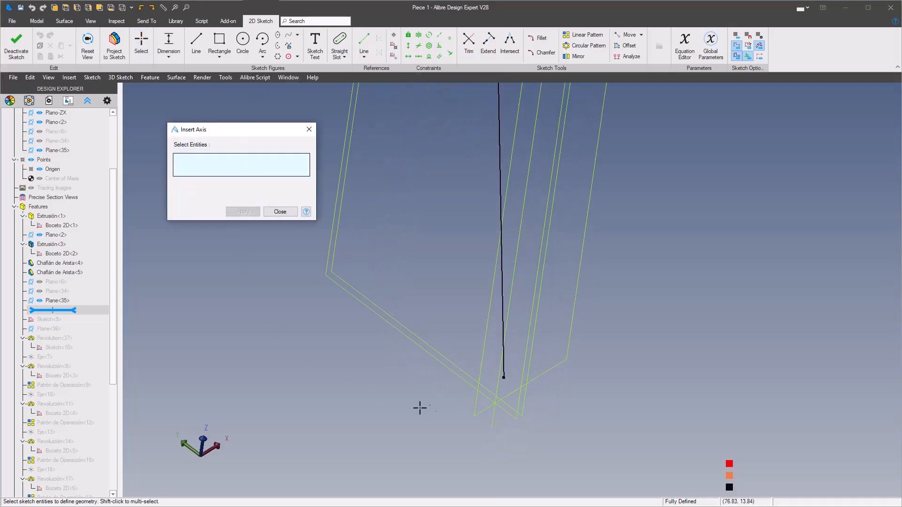
click(504, 388)
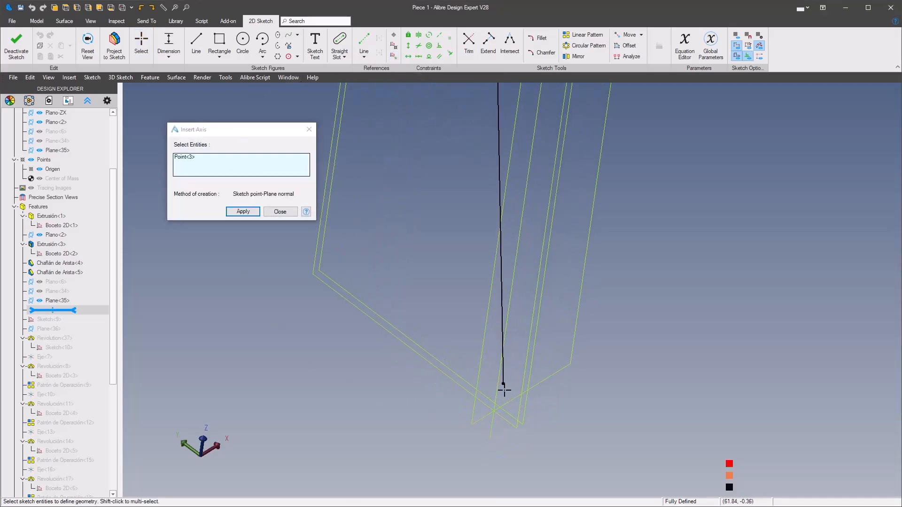
click(243, 212)
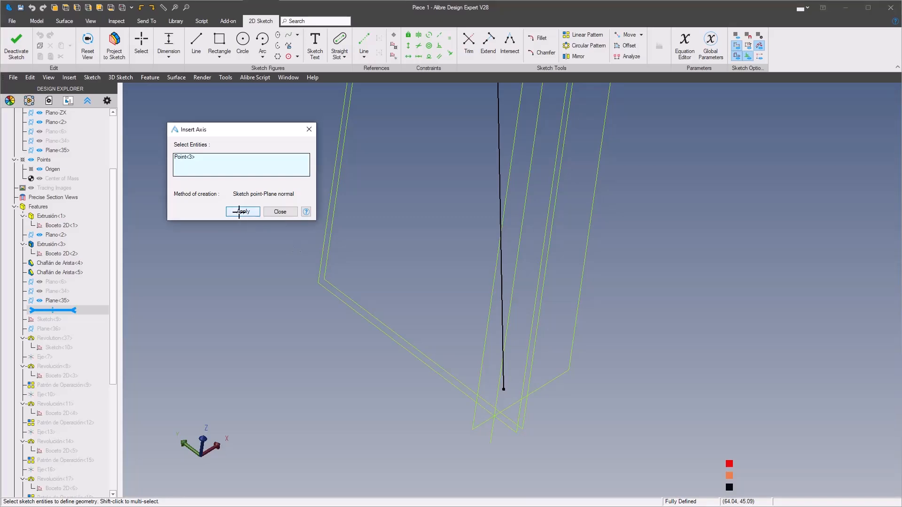
click(280, 212)
right_click(370, 234)
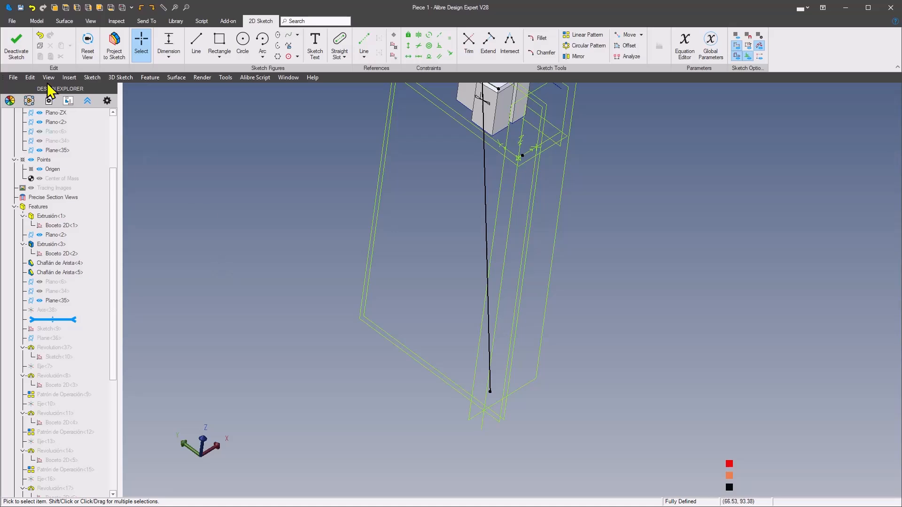
click(17, 44)
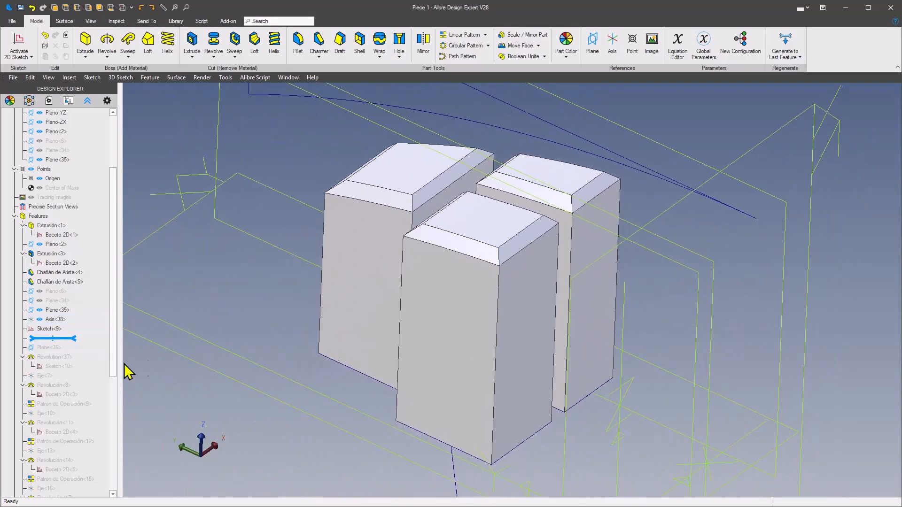
Roll the feature history forward past the revolved bump and set up its circular pattern about Axis<38> with 0.15° spacing
drag(73, 342, 73, 348)
drag(73, 364, 71, 366)
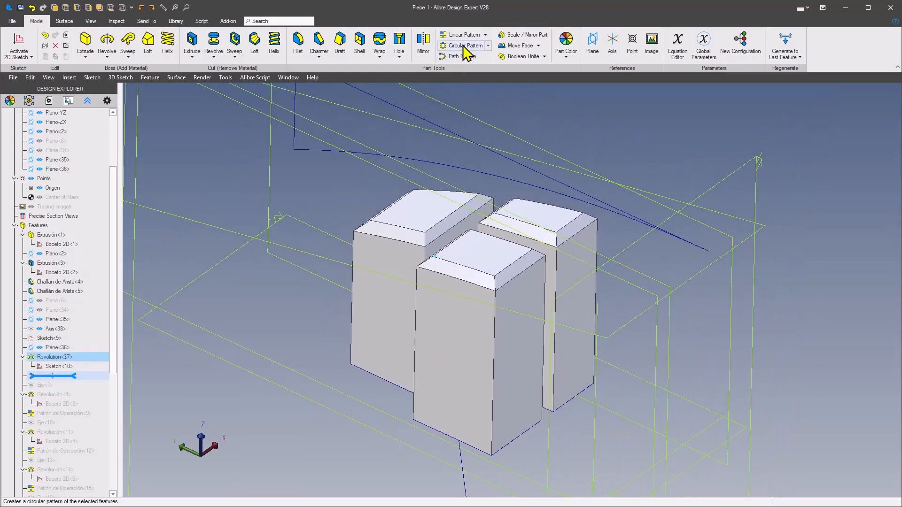
click(465, 46)
scroll(254, 288, up, 5)
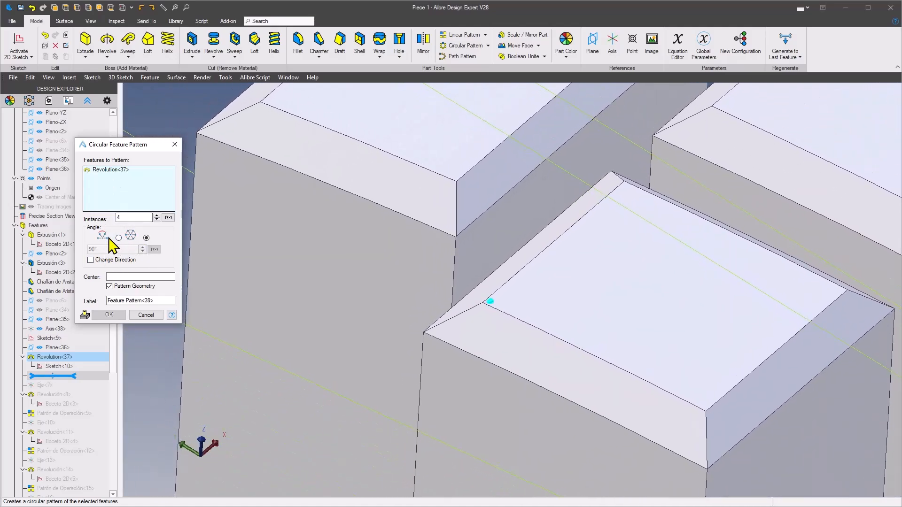
click(119, 237)
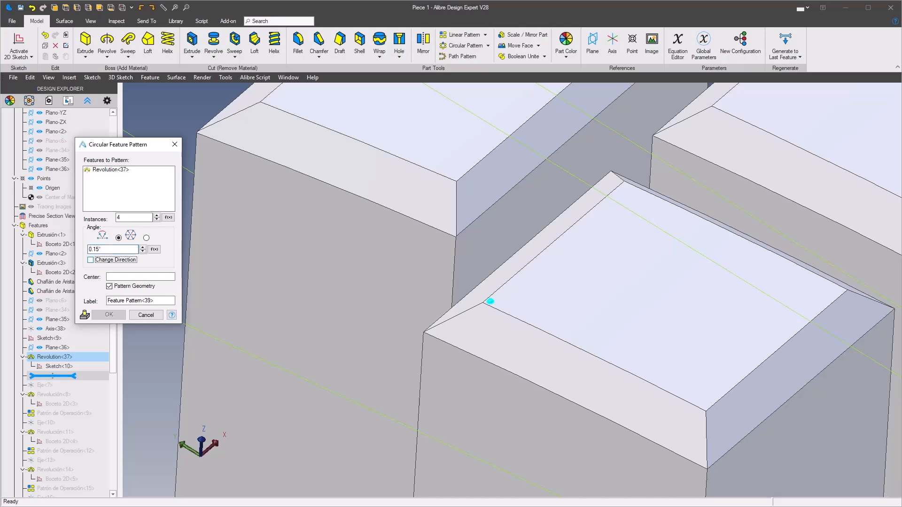
scroll(512, 290, down, 8)
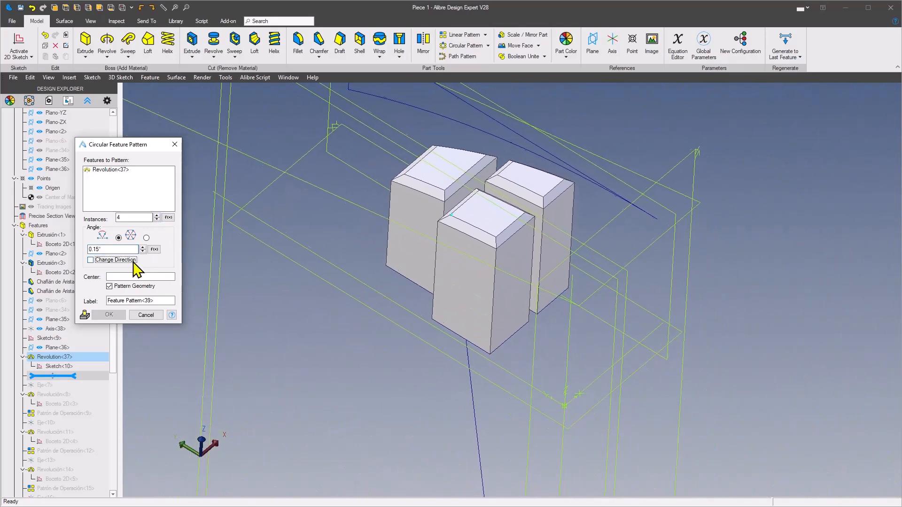
click(134, 278)
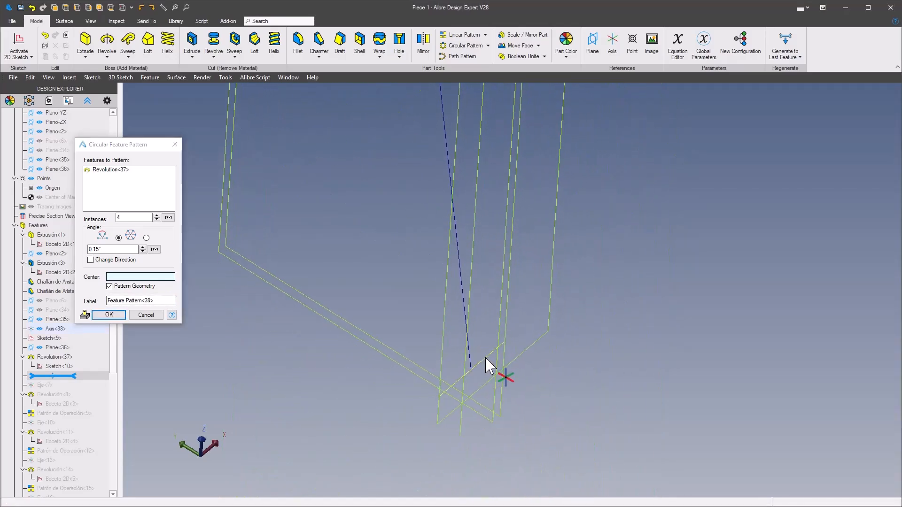
click(485, 359)
scroll(407, 360, up, 8)
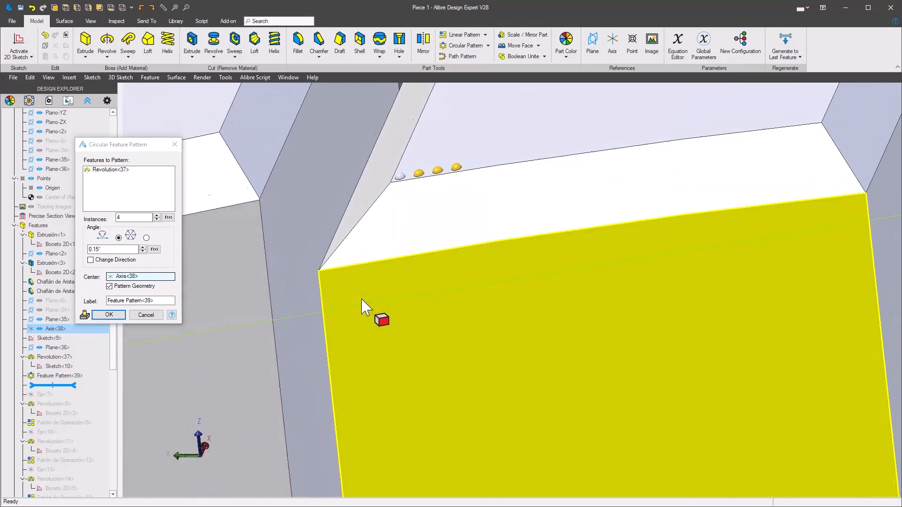
scroll(491, 252, up, 1)
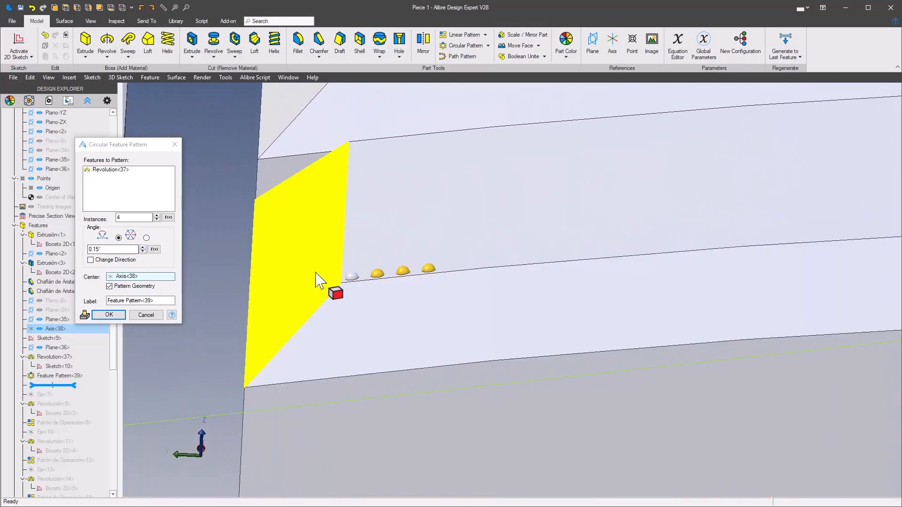
Set the bump's circular pattern to 23 instances and create it
click(158, 216)
click(158, 216)
click(158, 216)
click(157, 215)
click(157, 215)
click(157, 215)
click(157, 215)
click(157, 215)
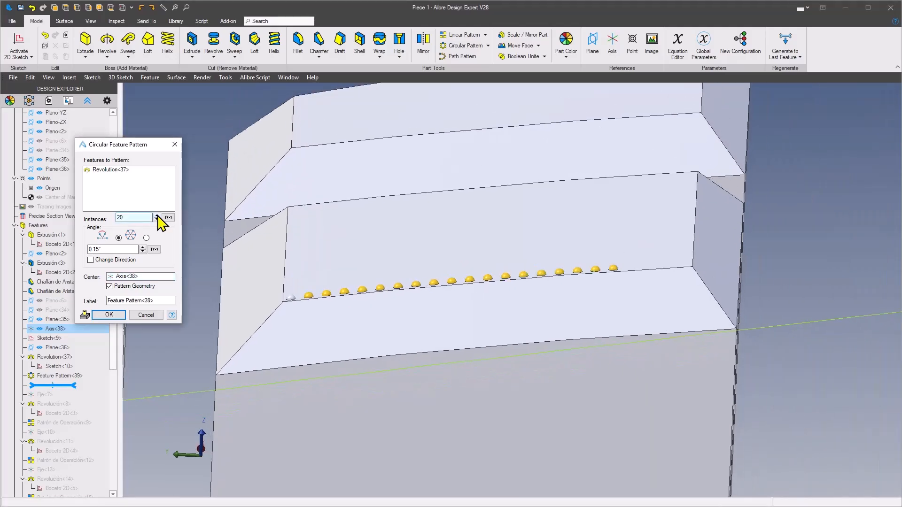
click(157, 216)
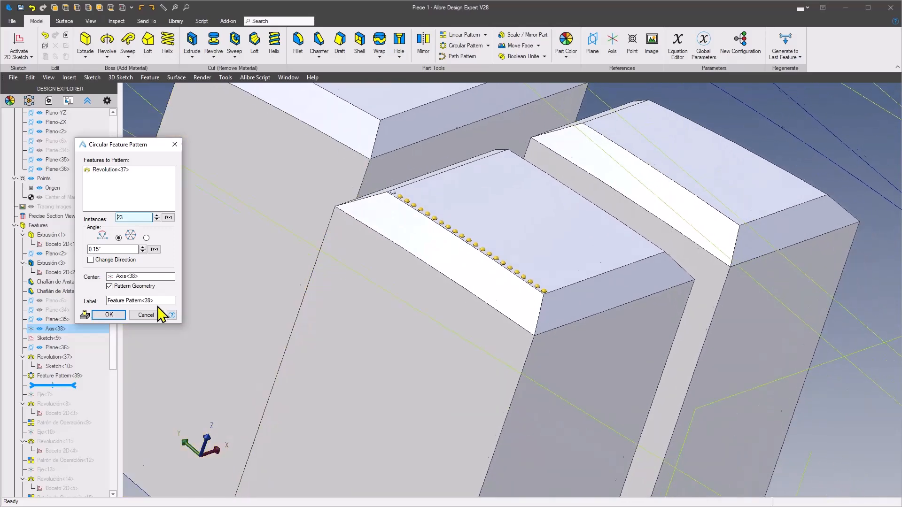
click(111, 317)
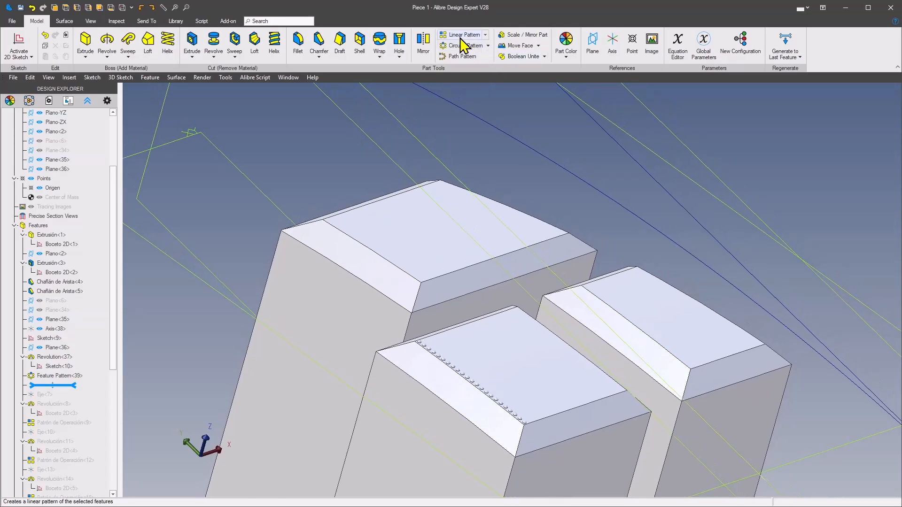
Set up a linear pattern of the revolved bump and its circular pattern along Eje-X with 0.15 mm spacing
click(461, 36)
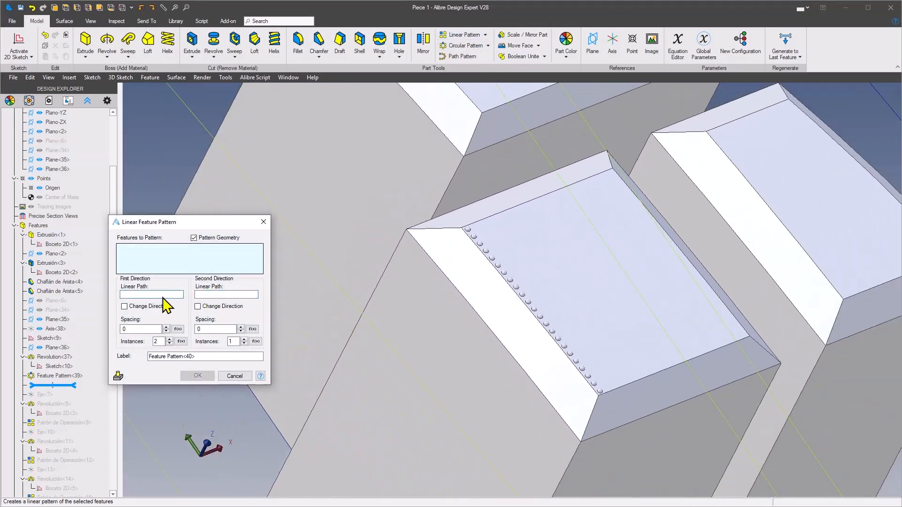
click(165, 294)
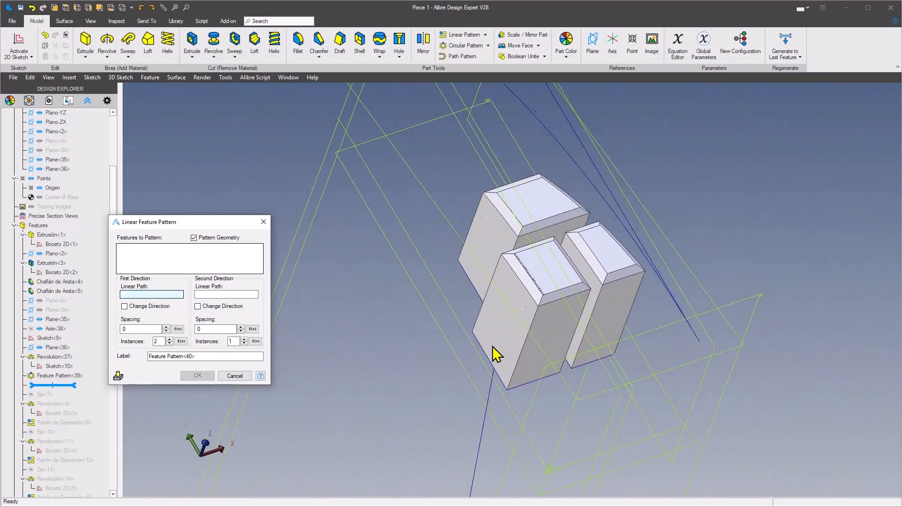
click(541, 403)
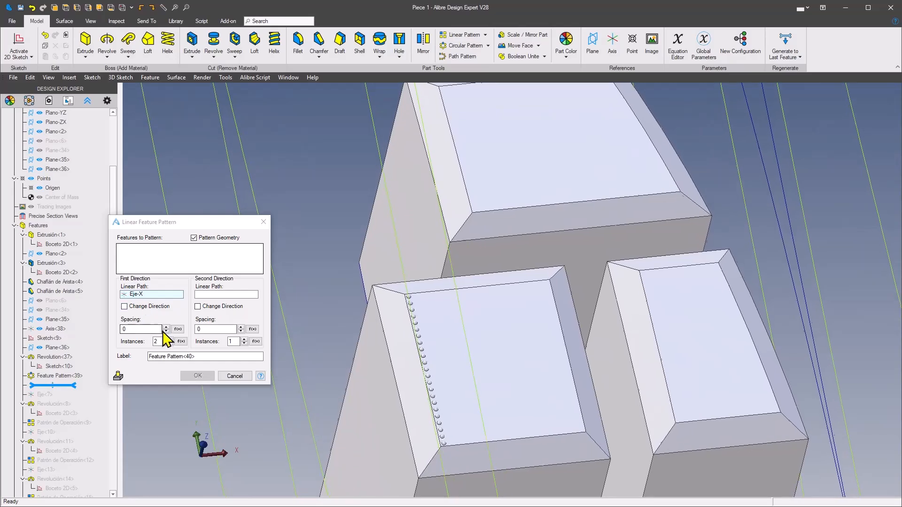
click(161, 262)
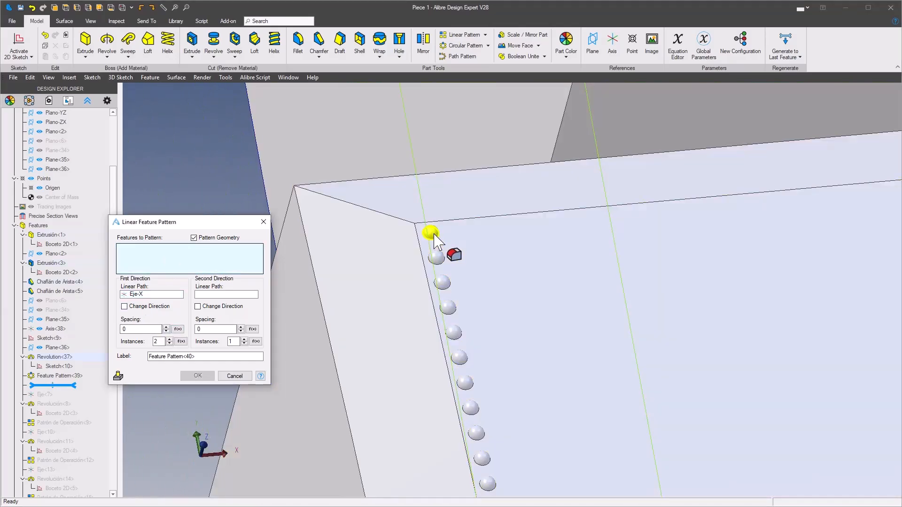
click(434, 235)
click(438, 257)
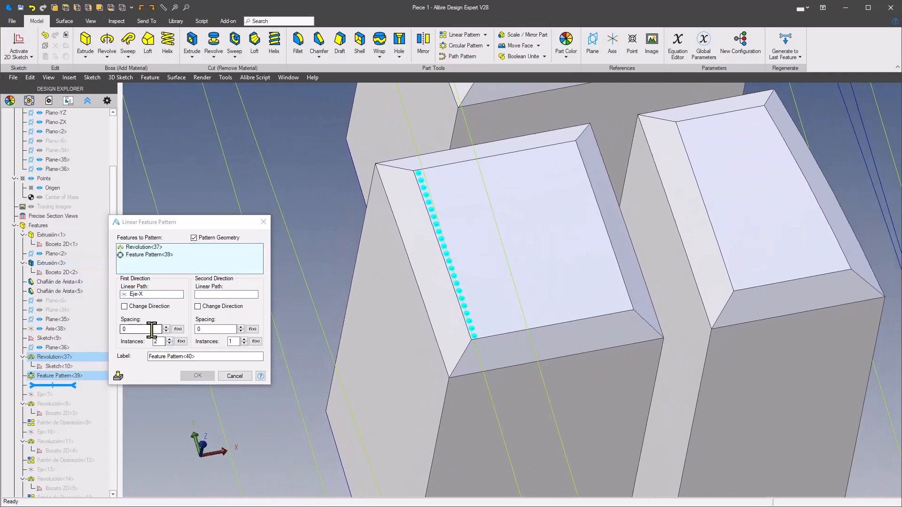
click(149, 329)
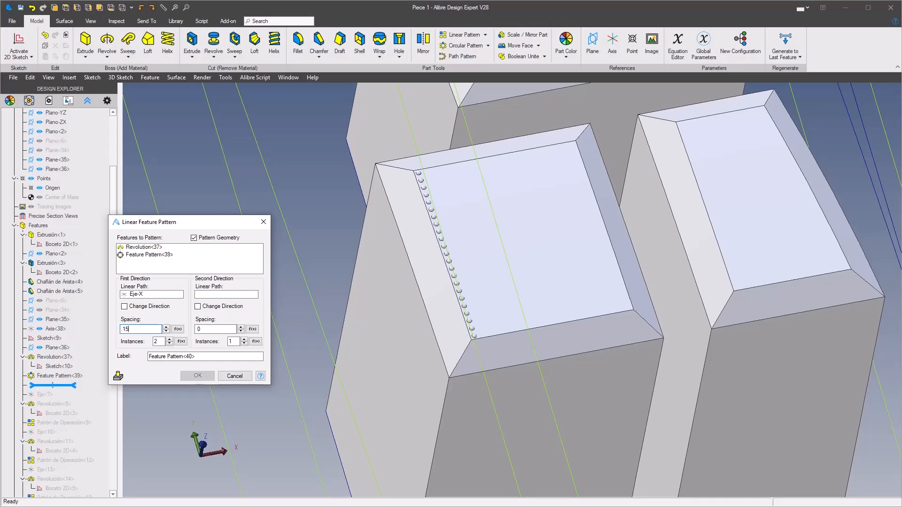
key(Tab)
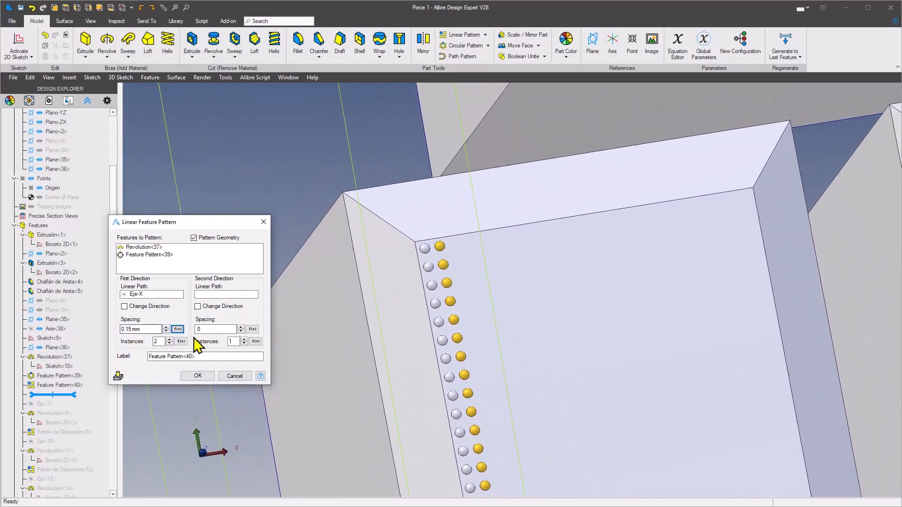
Set the linear pattern of the bump column along Eje-X to 22 instances and create it
click(170, 340)
click(170, 339)
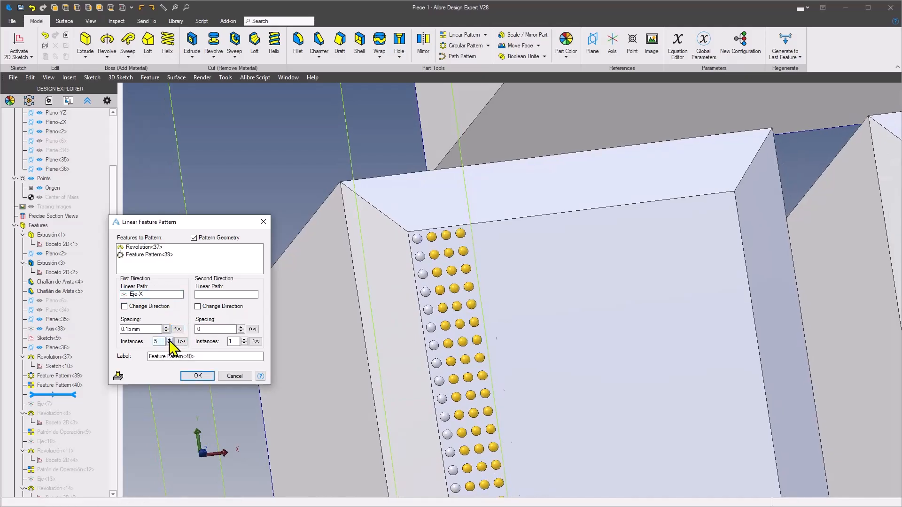
click(170, 339)
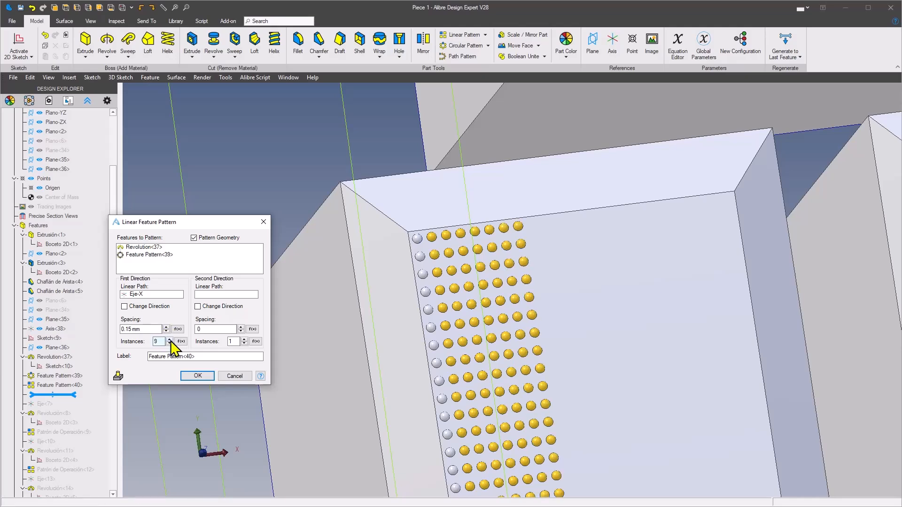
click(170, 340)
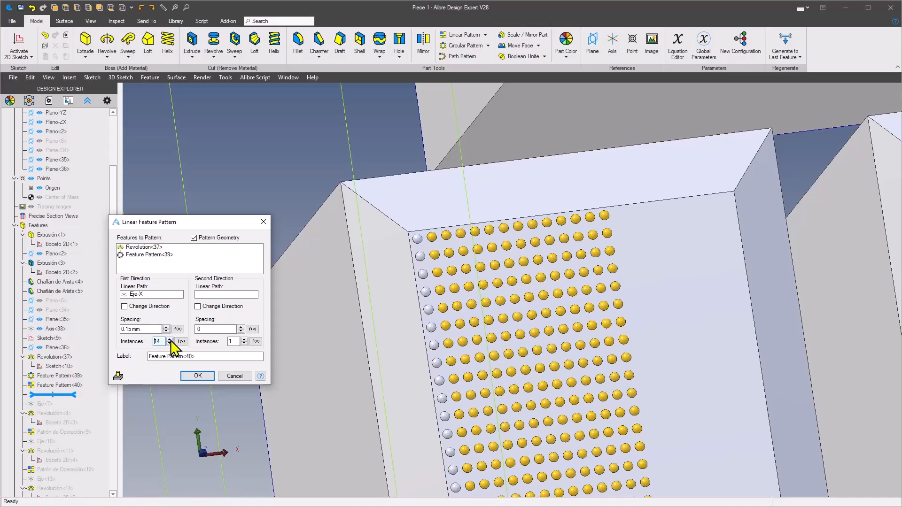
scroll(171, 341, down, 1)
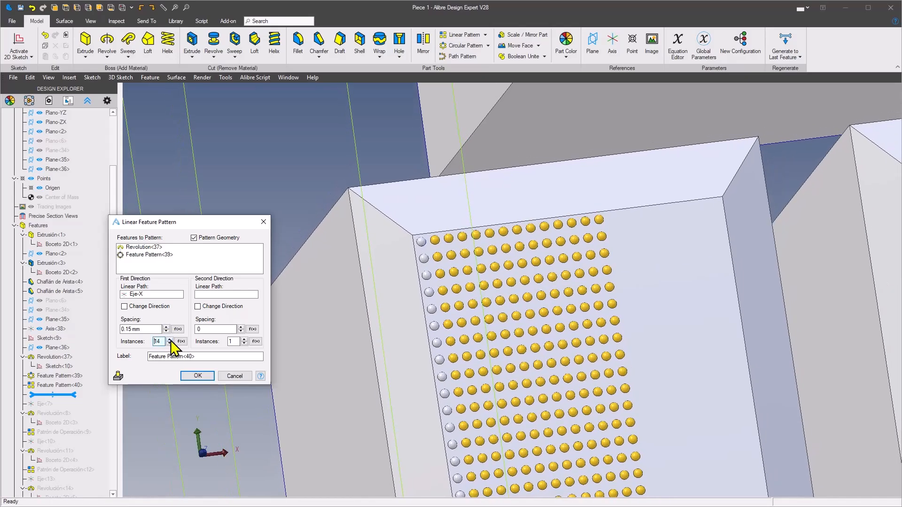
scroll(182, 346, down, 1)
scroll(226, 365, down, 2)
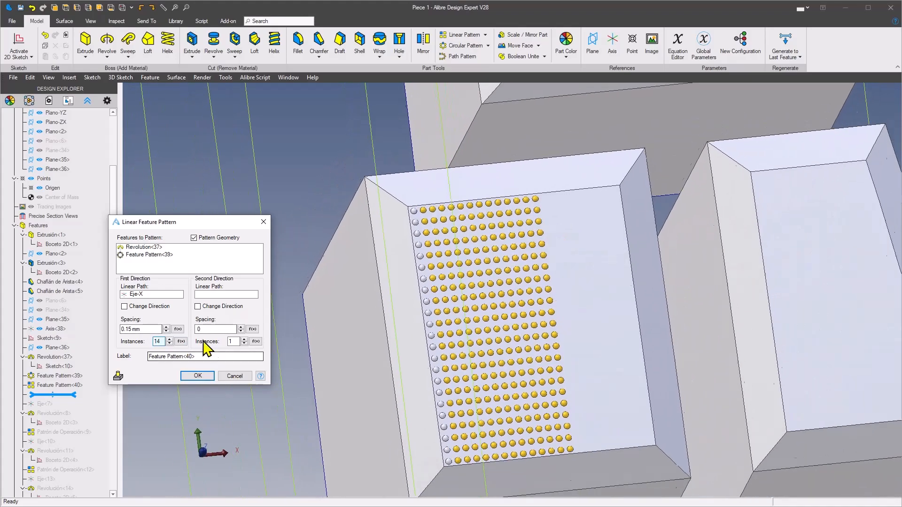
scroll(207, 348, up, 3)
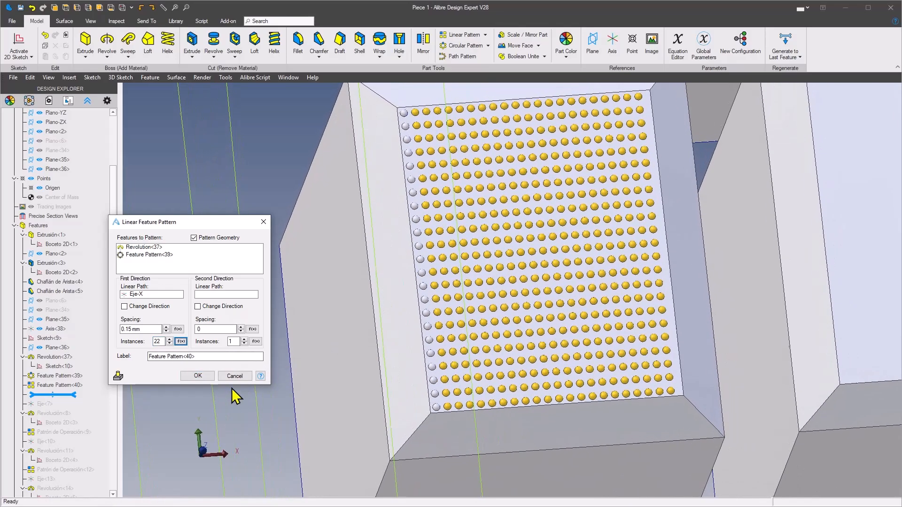
click(198, 377)
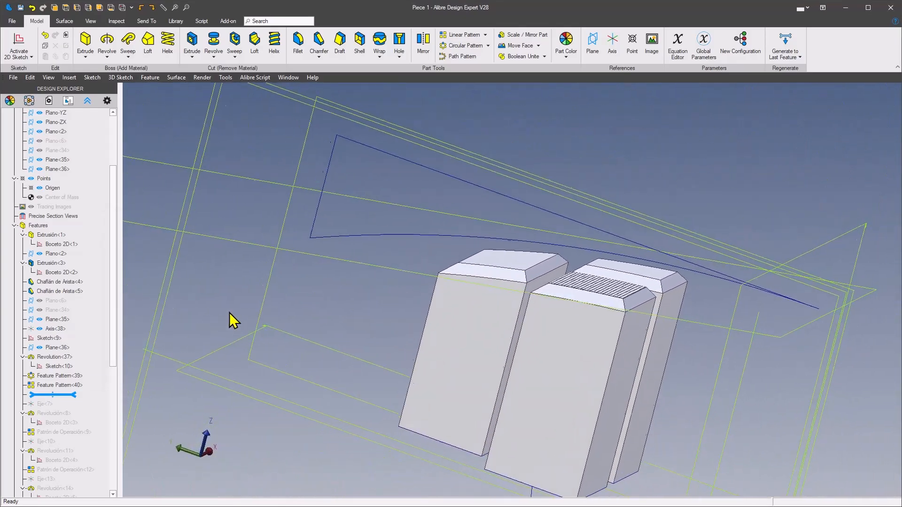
Hide Plane<36> and review the settings of the bumps' linear pattern without changing them
click(39, 348)
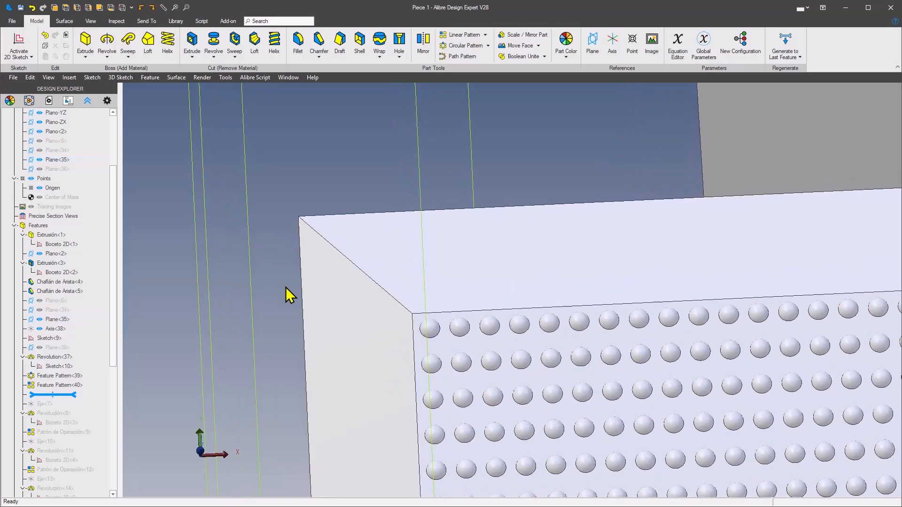
right_click(64, 385)
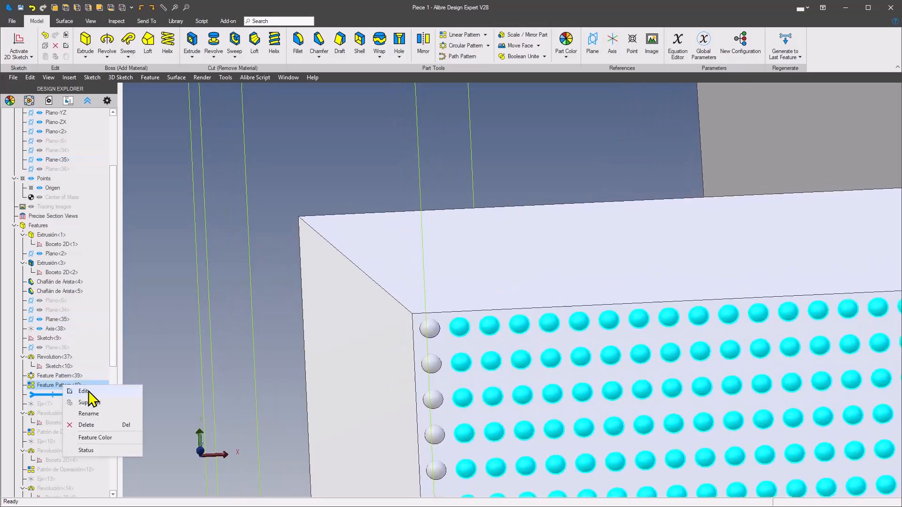
click(85, 391)
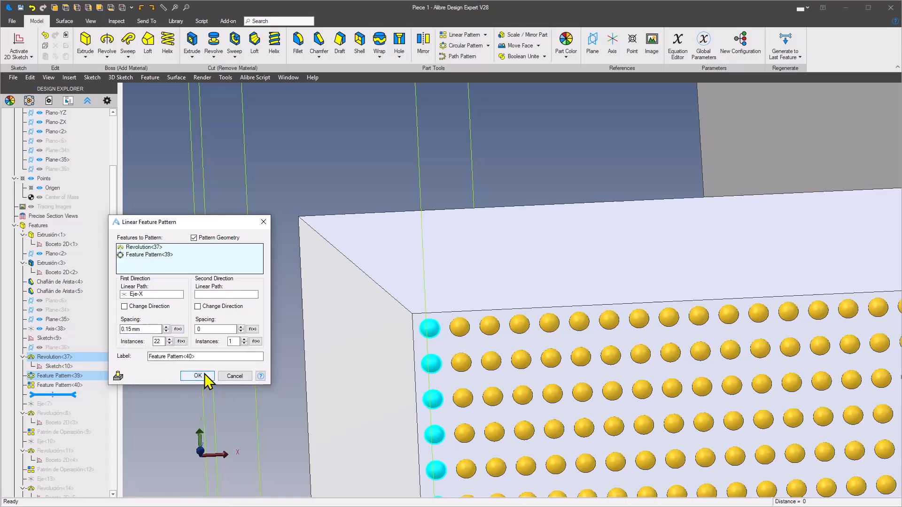
click(238, 377)
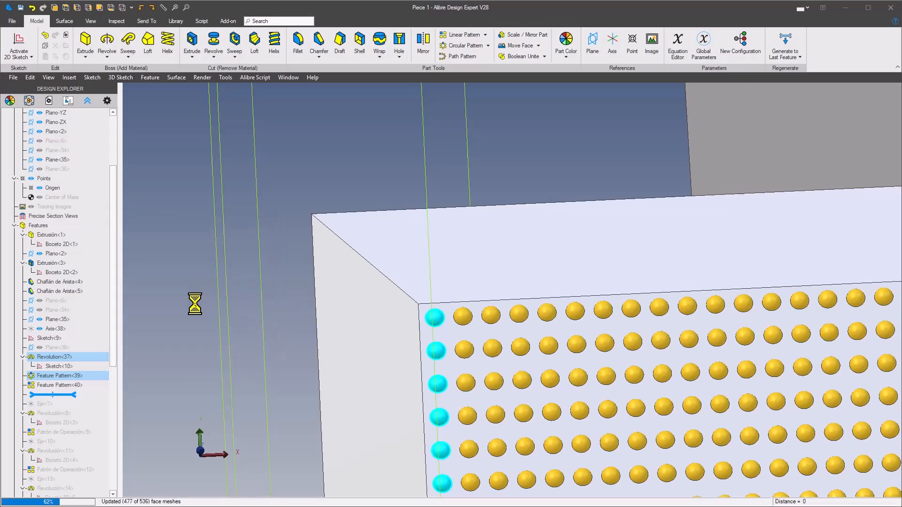
Insert a reference plane offset 0.075 mm from Plane<35>
click(207, 310)
middle_drag(207, 310, 421, 257)
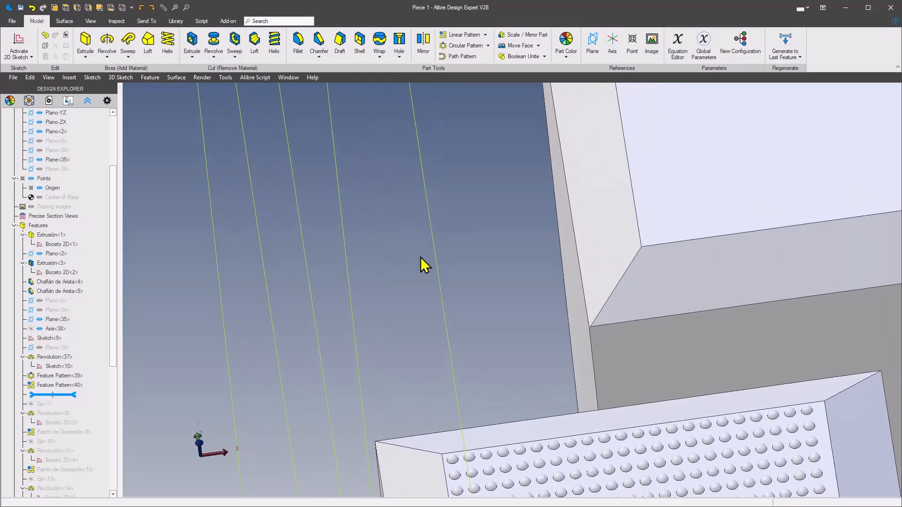
right_click(436, 252)
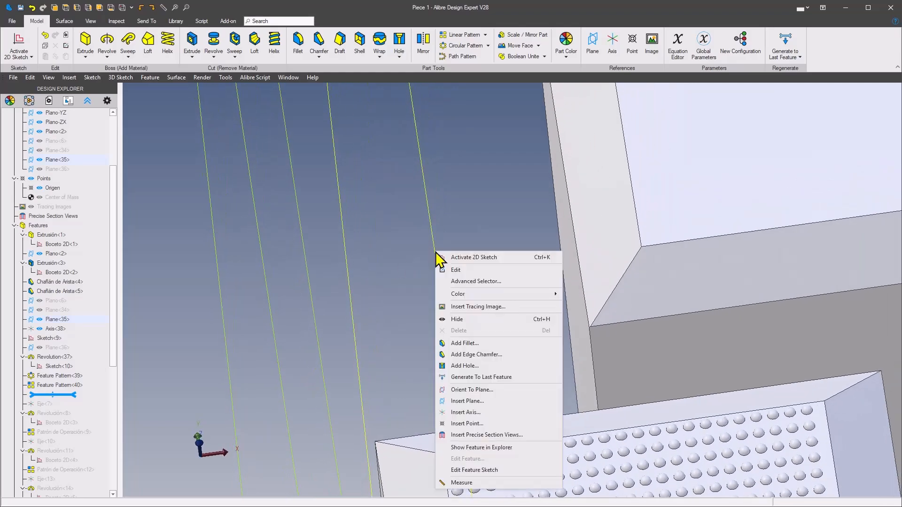
click(477, 400)
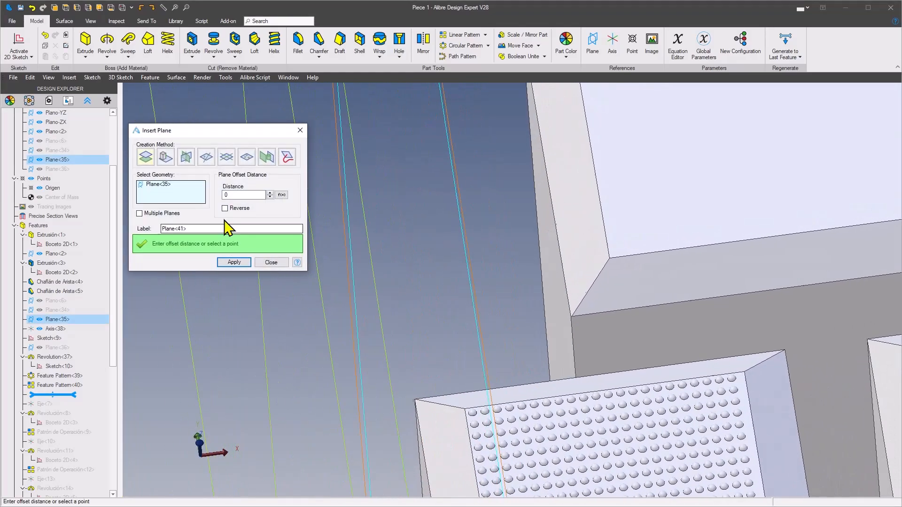
click(243, 195)
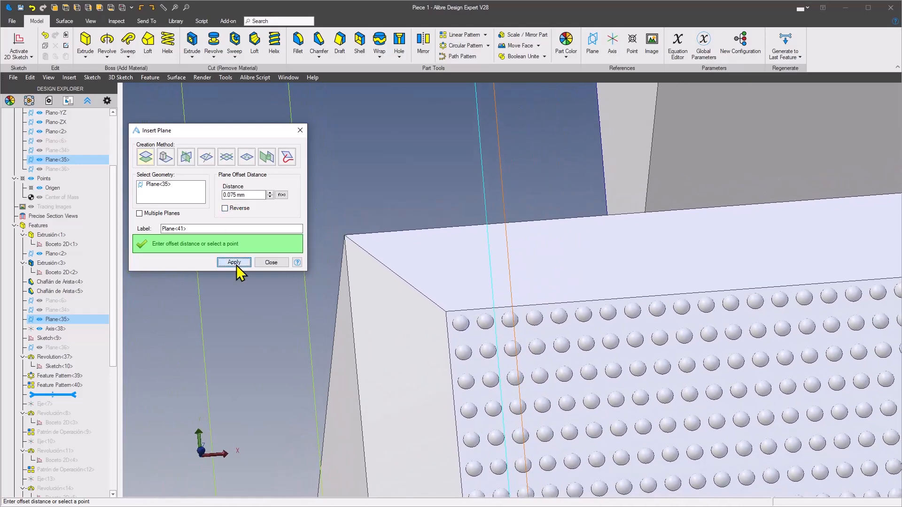
click(272, 263)
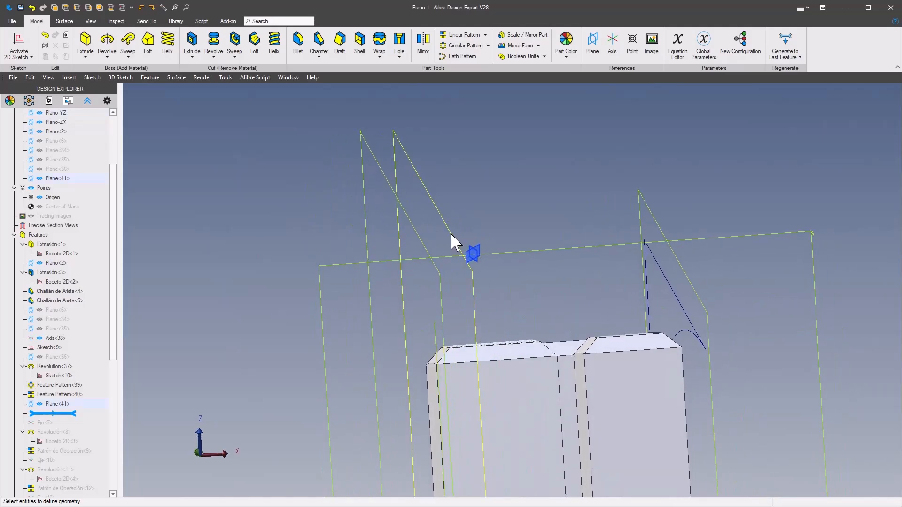
Start a 2D sketch on Plane<41> and draw a long slanted line downward from near the textured block's top edge
right_click(451, 234)
click(499, 240)
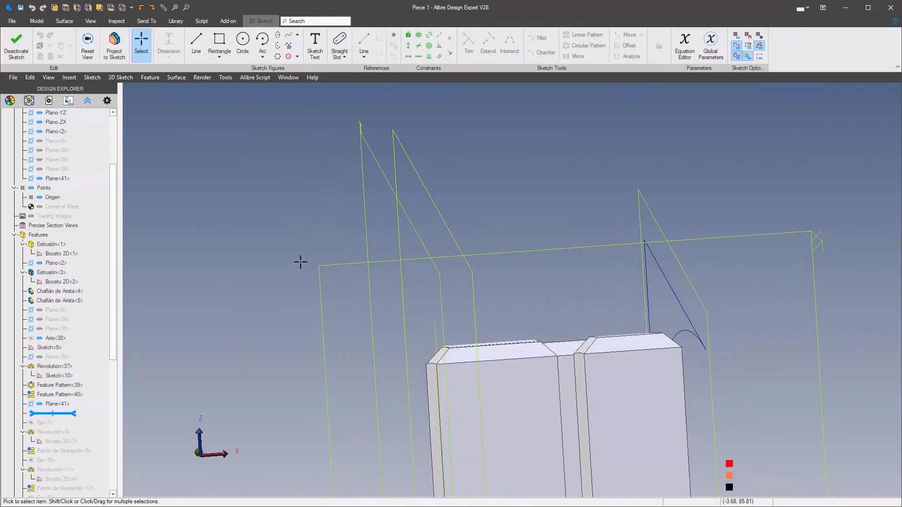
key(s)
mouse_move(384, 252)
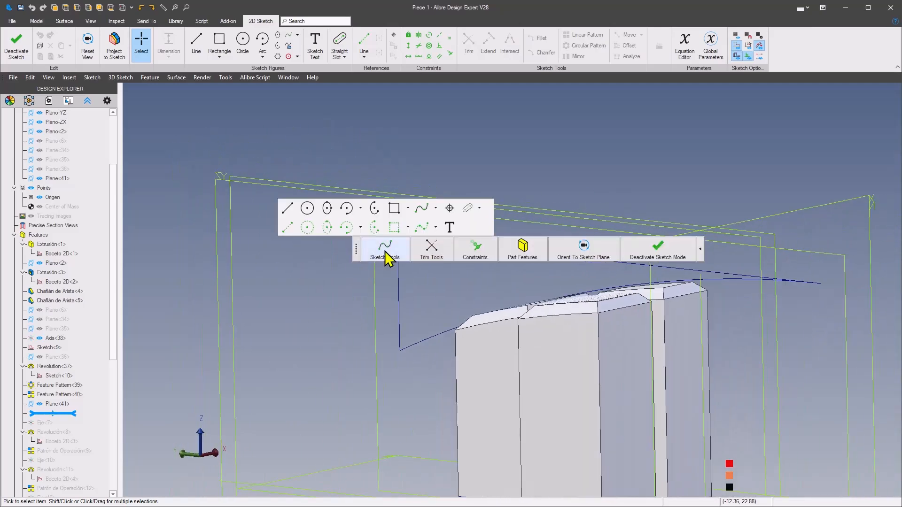
click(287, 207)
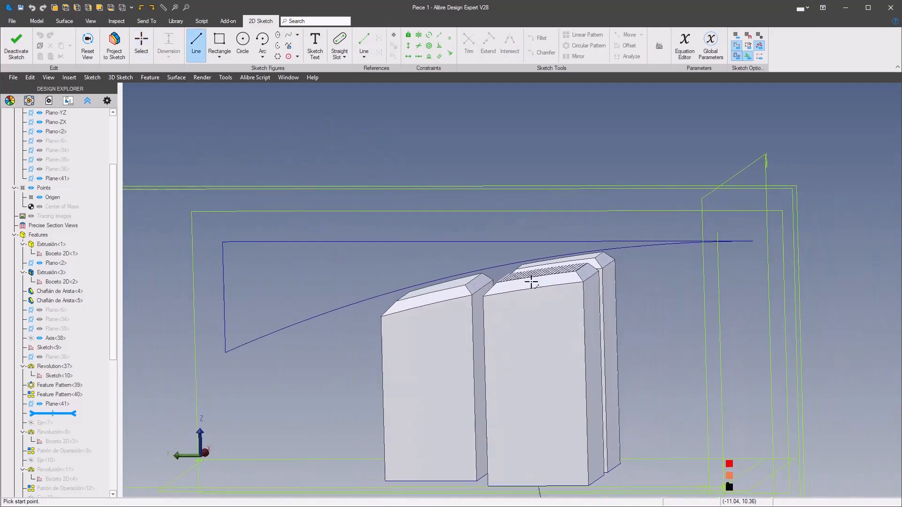
click(505, 285)
scroll(540, 435, up, 5)
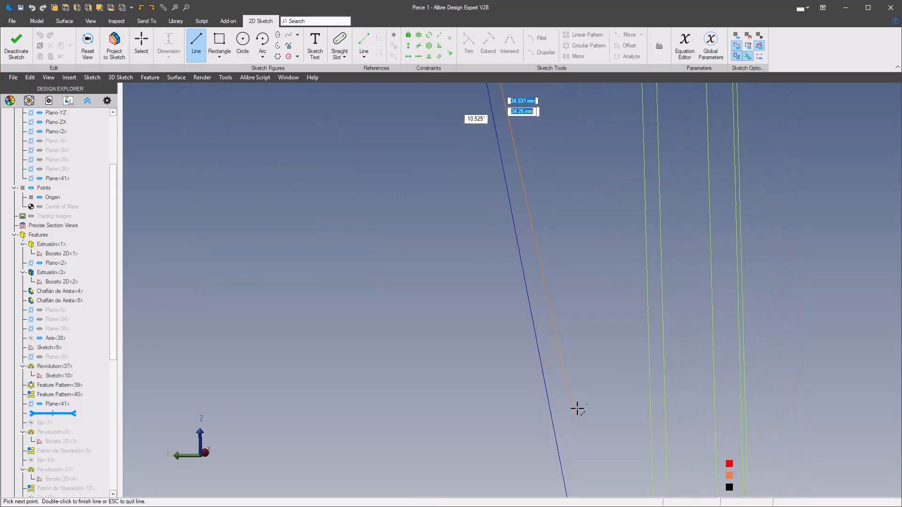
scroll(567, 419, down, 3)
double_click(526, 441)
scroll(530, 406, down, 2)
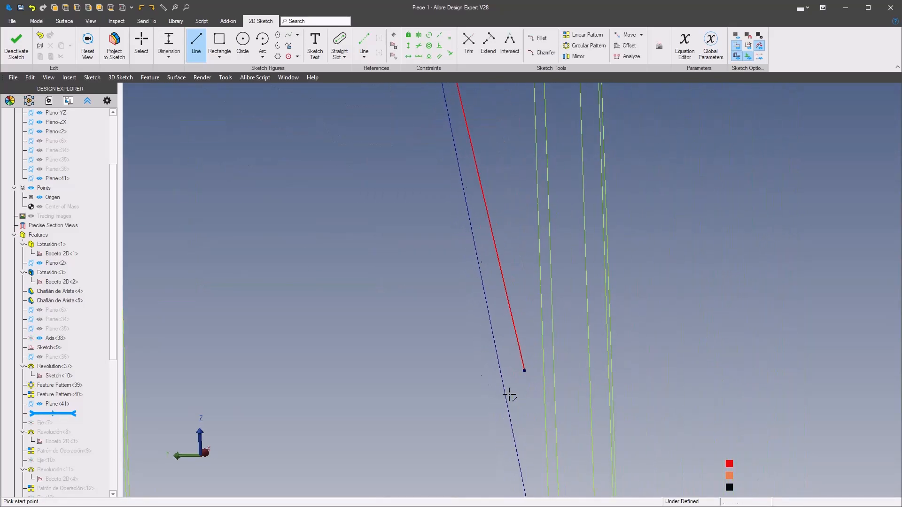
Make the slanted line's lower endpoint concentric with the curved long edge of the textured block's top face
key(s)
mouse_move(671, 320)
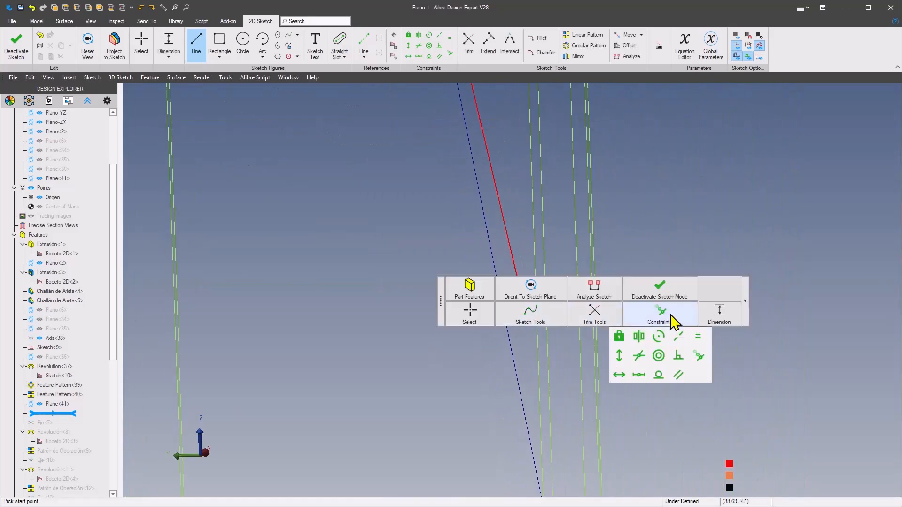
click(659, 356)
click(519, 230)
key(s)
middle_drag(520, 231, 481, 354)
scroll(474, 164, up, 3)
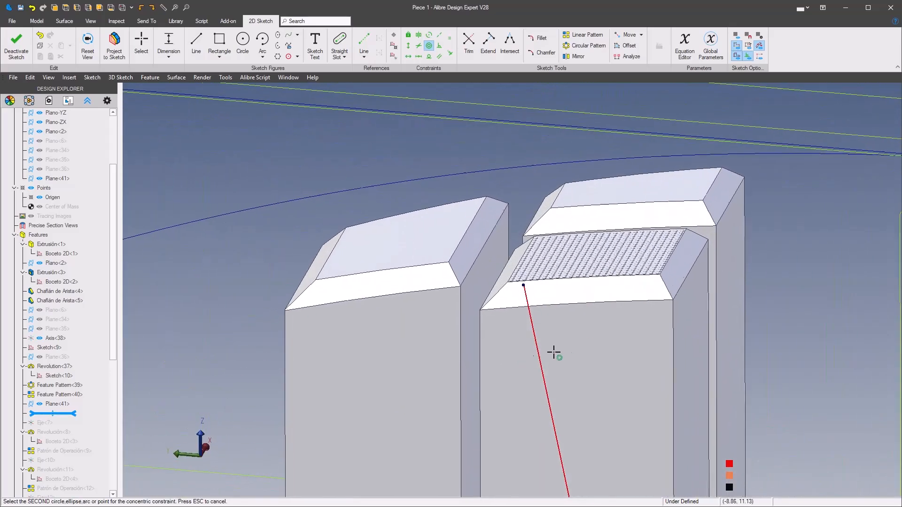
click(602, 279)
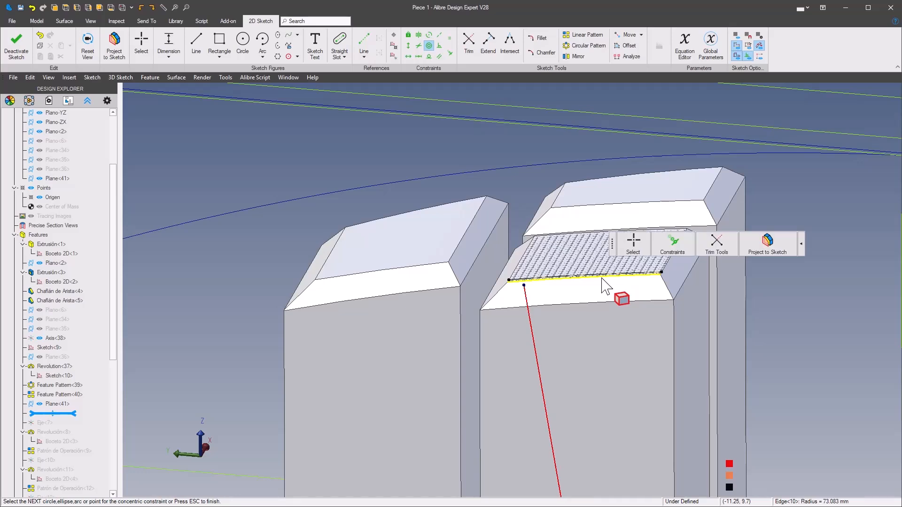
scroll(714, 332, down, 2)
scroll(713, 333, up, 5)
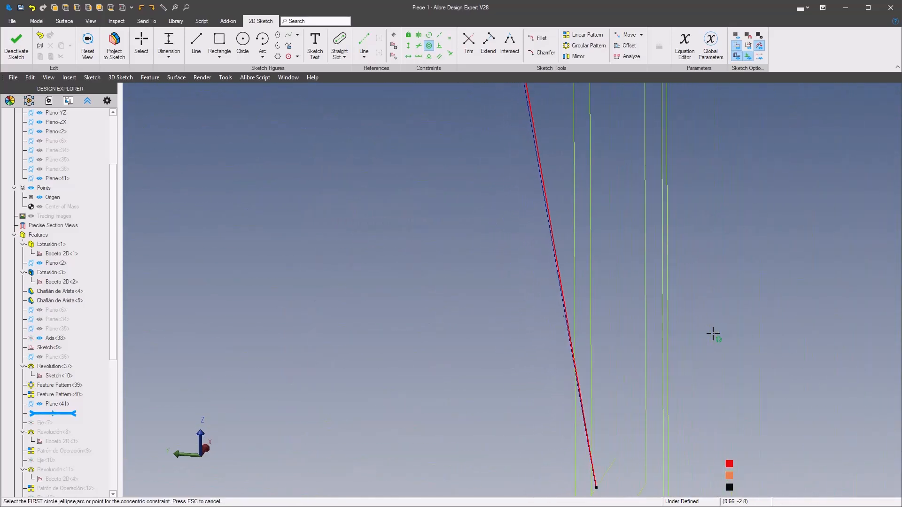
Apply a coincident constraint between the slanted line's upper endpoint and the dashed reference arc along the block's top face
mouse_move(277, 321)
middle_down()
mouse_move(556, 326)
mouse_move(730, 249)
middle_up()
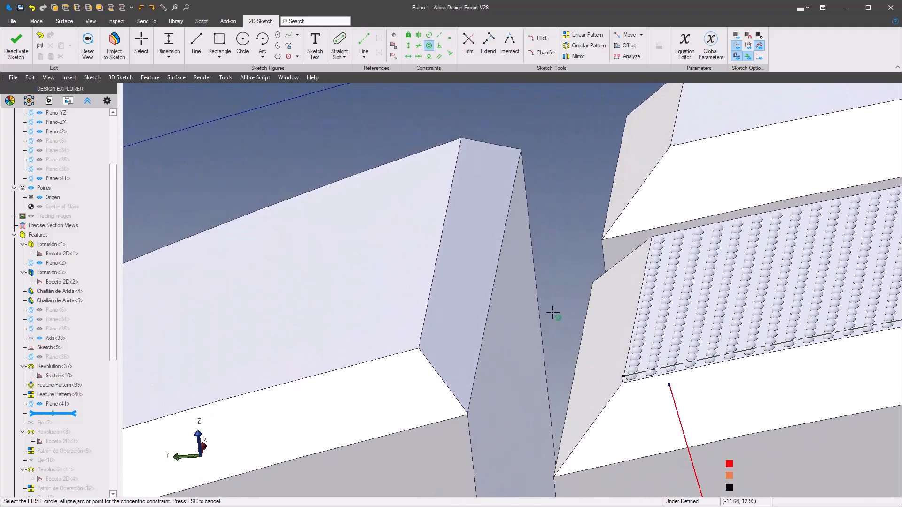
right_click(584, 289)
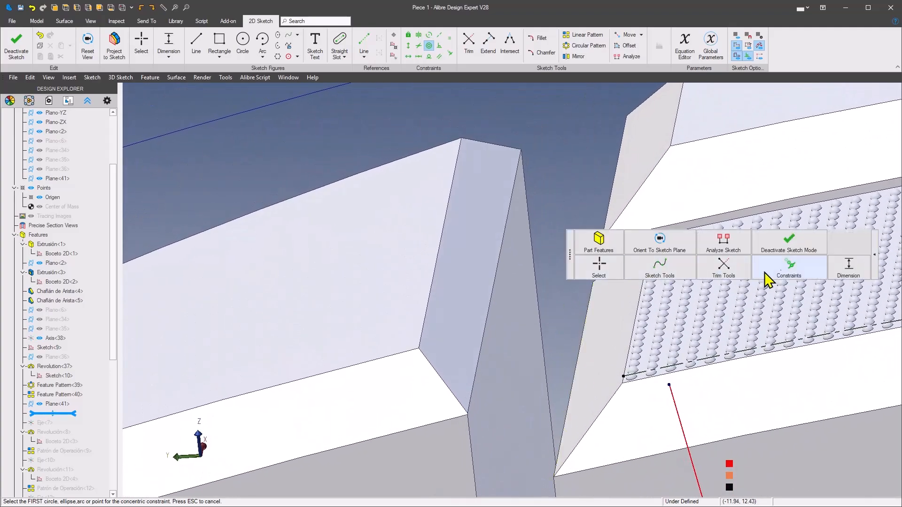
click(793, 275)
click(829, 310)
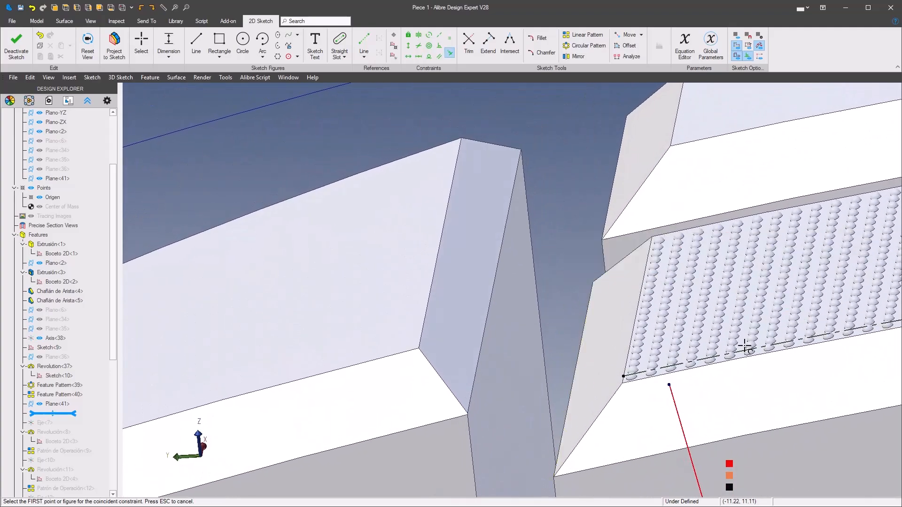
click(666, 373)
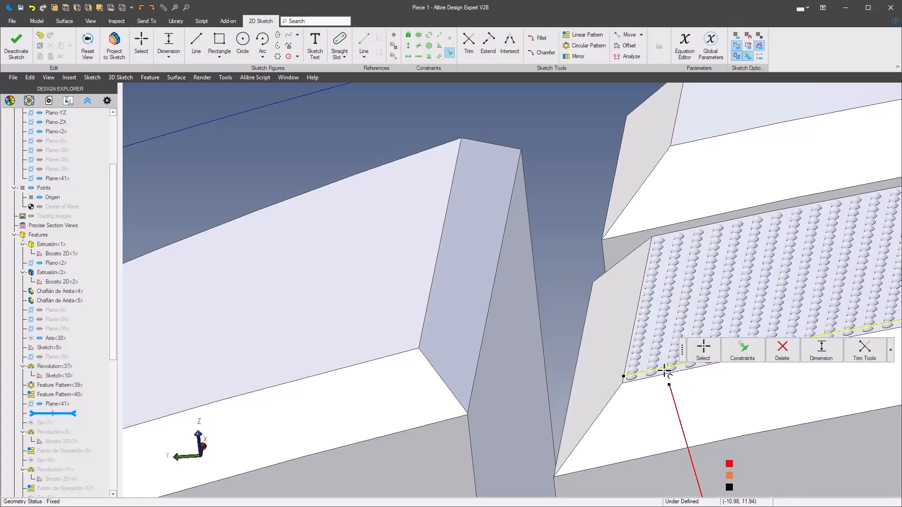
Dimension the distance from the reference arc's end to the slanted line's upper endpoint as 0.15 mm
middle_drag(573, 355, 475, 361)
right_click(475, 361)
click(764, 328)
scroll(733, 339, up, 5)
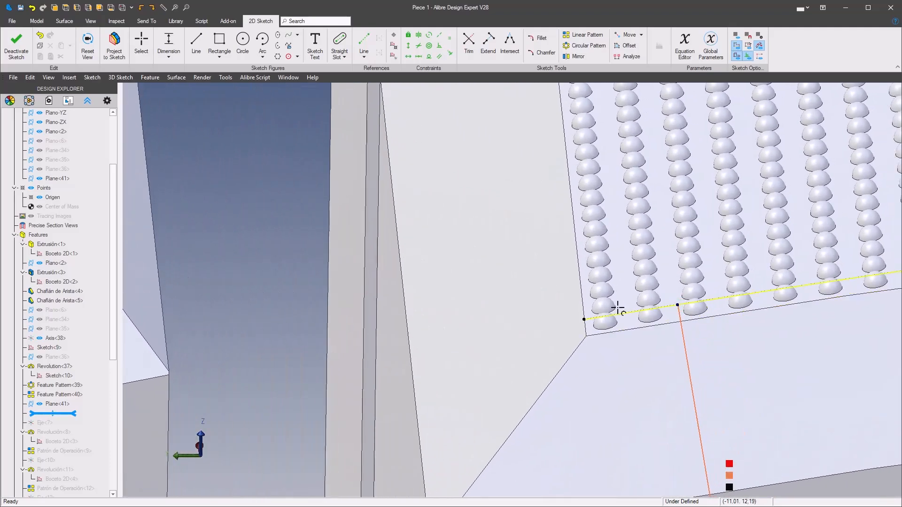
scroll(612, 306, up, 8)
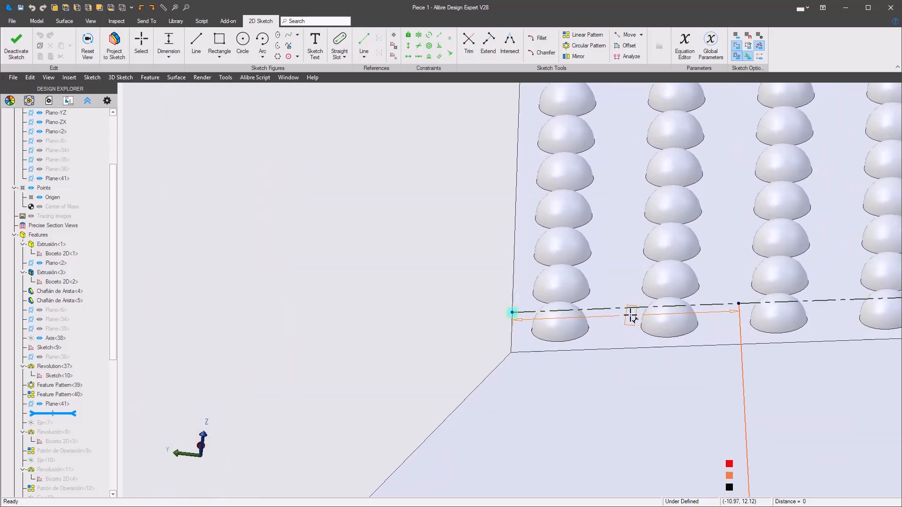
click(603, 321)
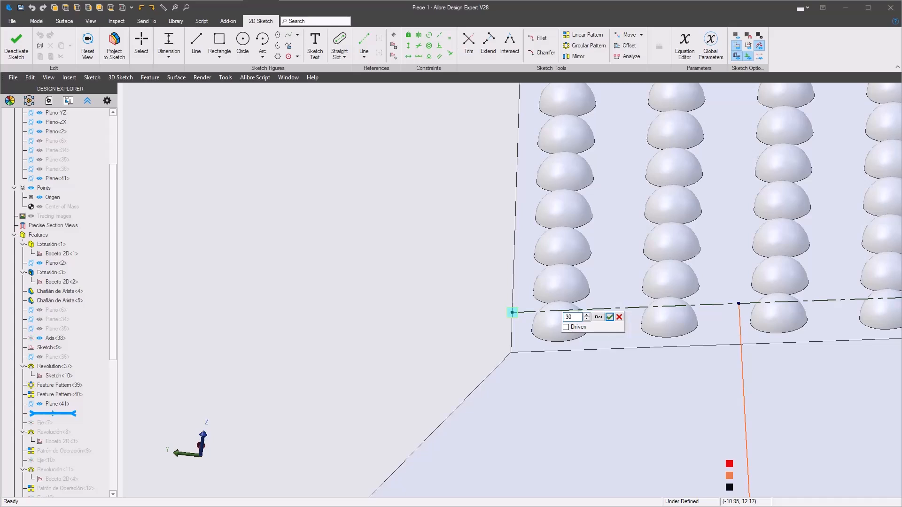
scroll(613, 322, down, 3)
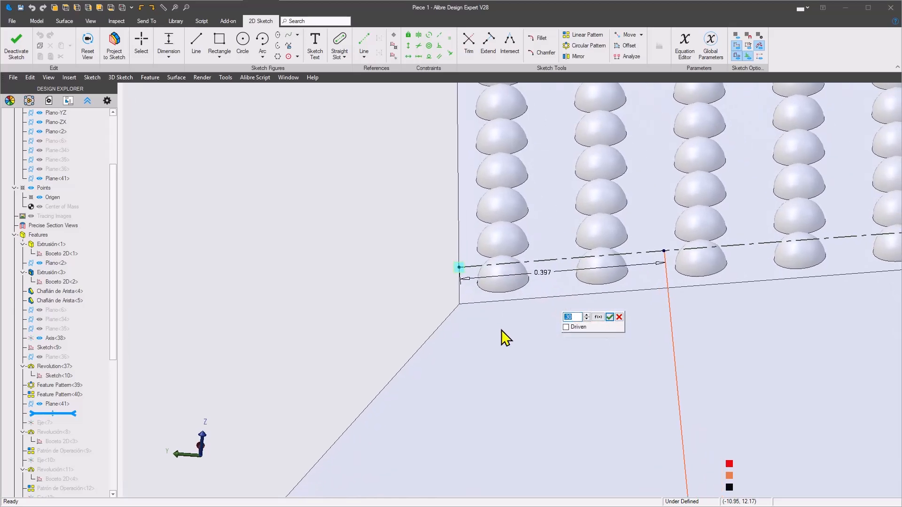
key(BackSpace)
key(Return)
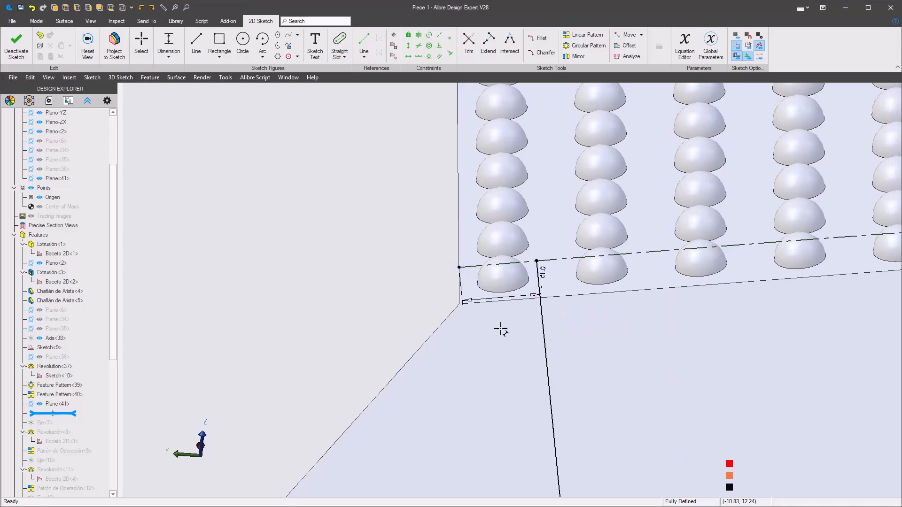
scroll(500, 328, up, 2)
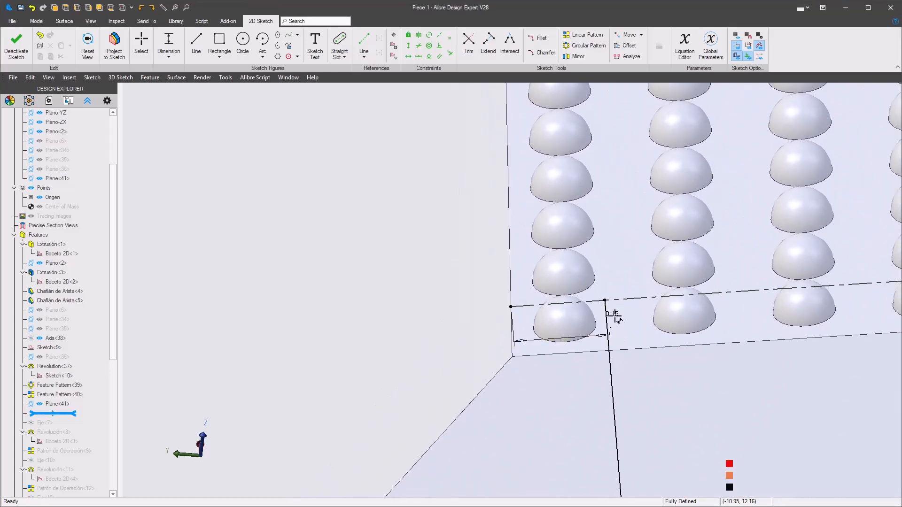
Try larger distances, including 0.3 mm, between the reference arc's end and the slanted line's upper endpoint
double_click(579, 346)
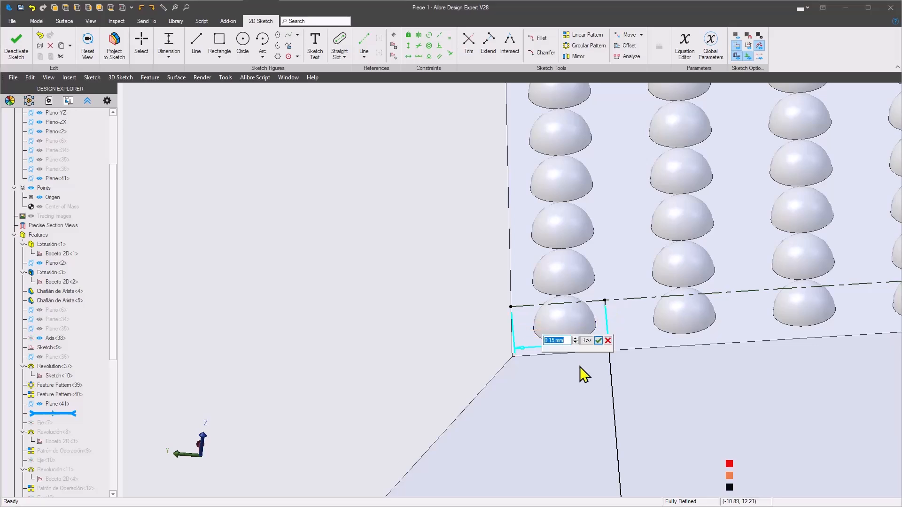
key(Return)
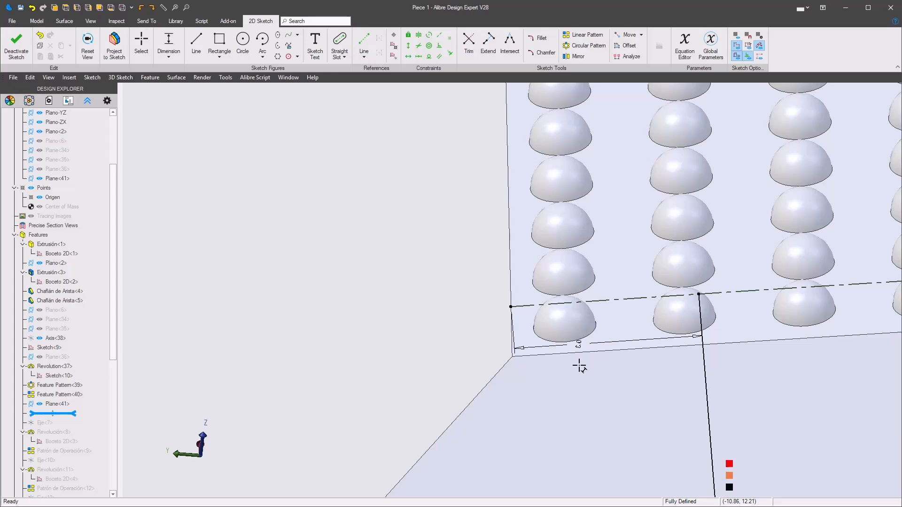
double_click(578, 346)
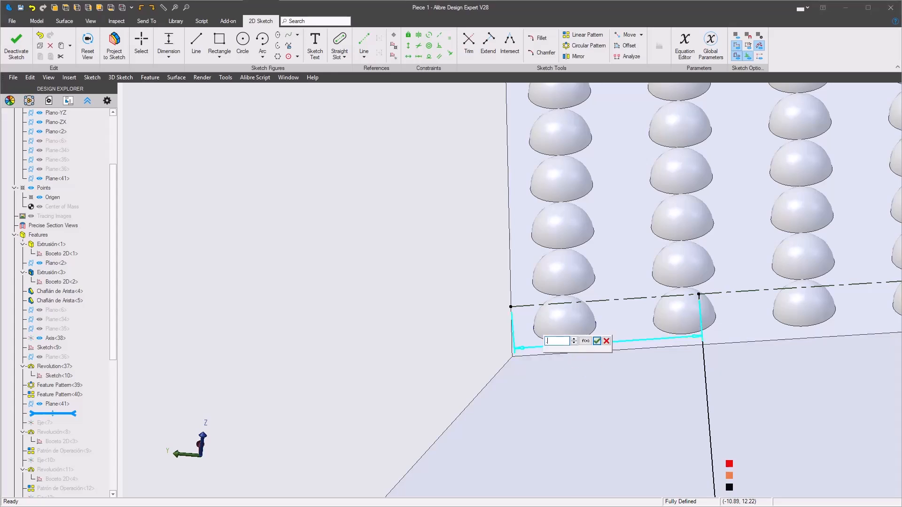
key(Return)
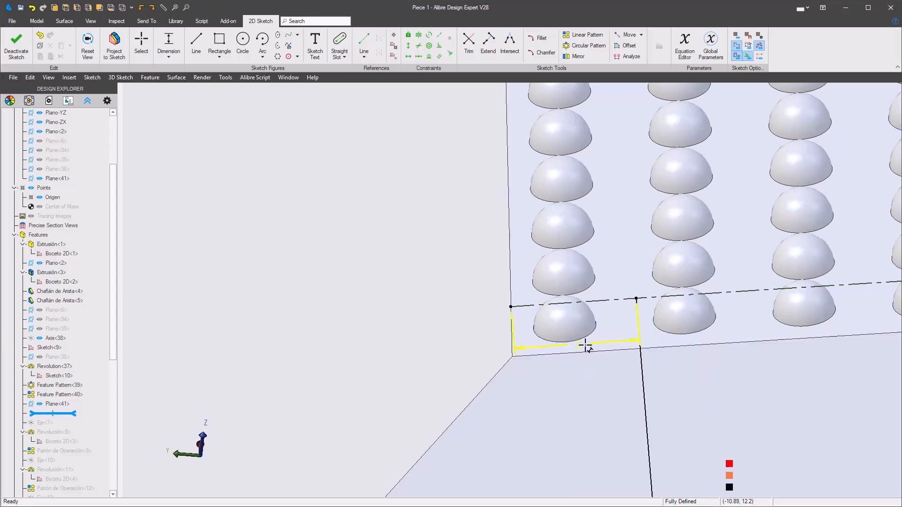
Set the distance between the reference arc's end and the slanted line's upper endpoint to 0.18 mm
double_click(585, 346)
key(Return)
scroll(580, 348, down, 5)
scroll(647, 372, up, 4)
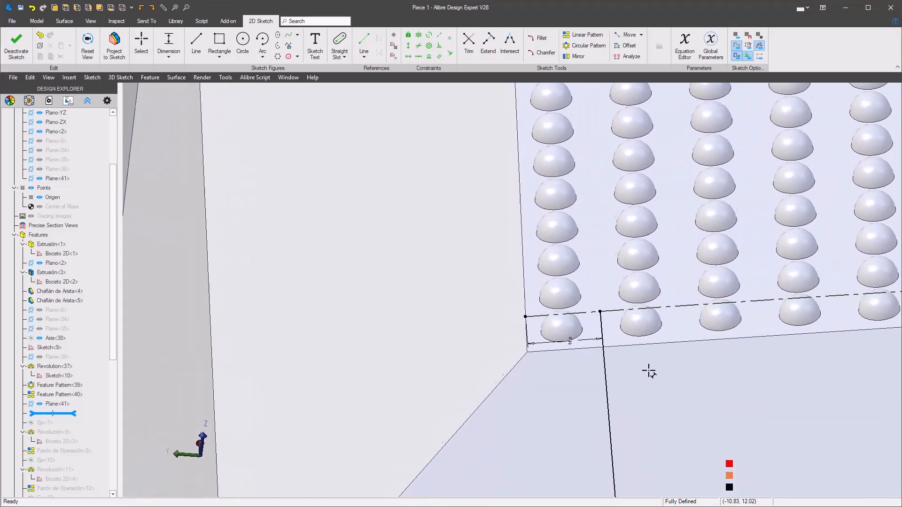
scroll(647, 371, up, 4)
scroll(667, 355, down, 8)
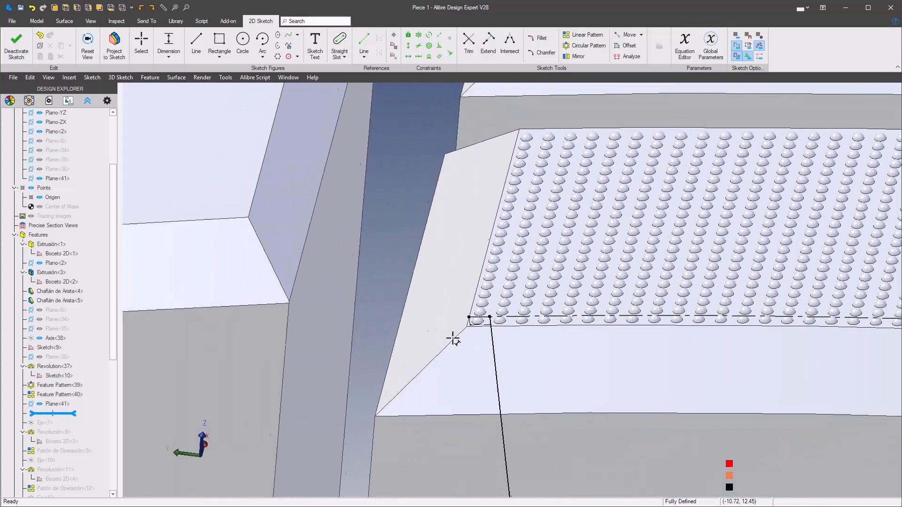
middle_drag(453, 339, 437, 214)
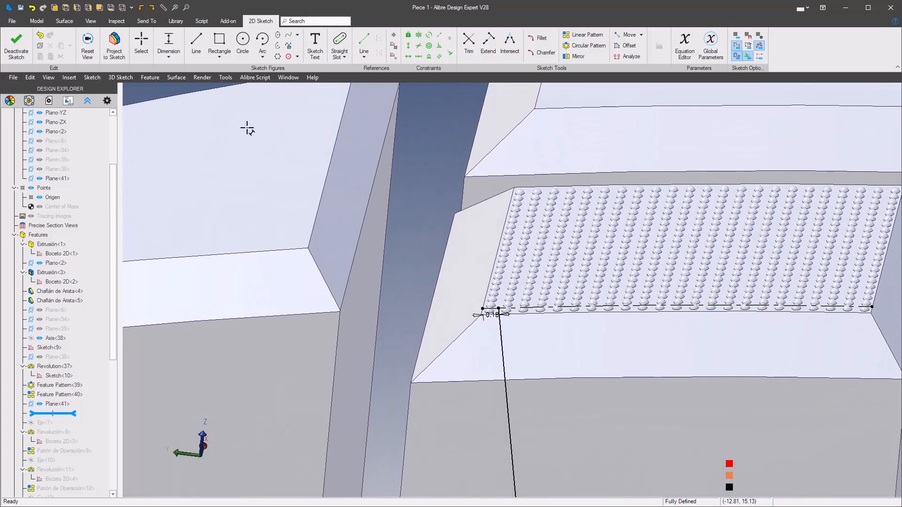
Insert a plane along the slanted line's sketch at 0 percent along its length
click(69, 78)
click(80, 90)
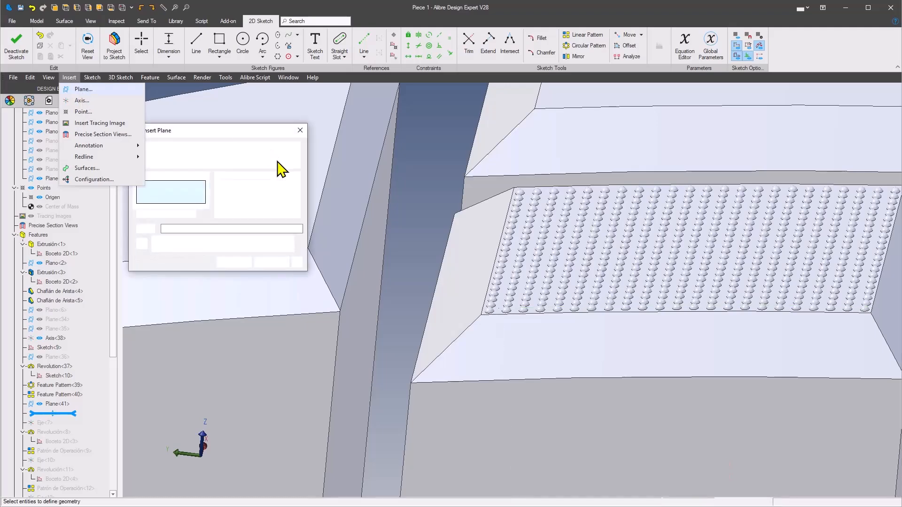
scroll(400, 280, up, 3)
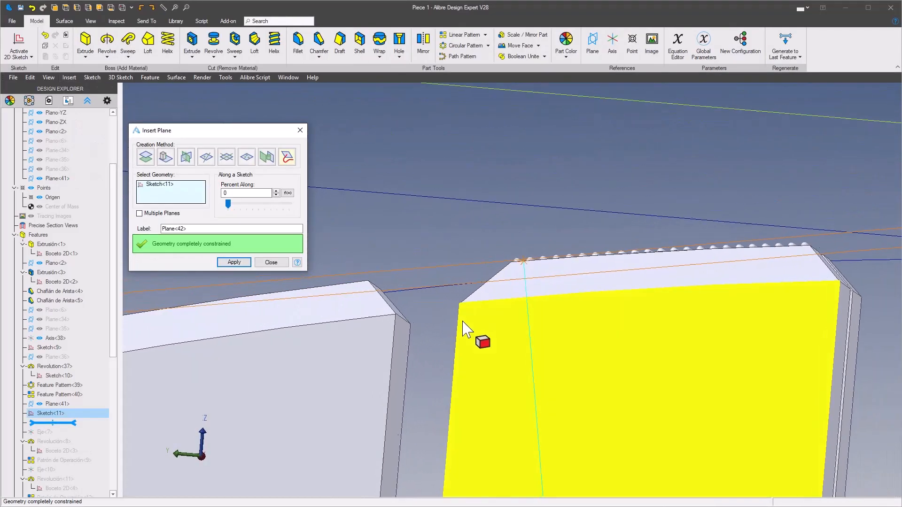
scroll(568, 280, up, 3)
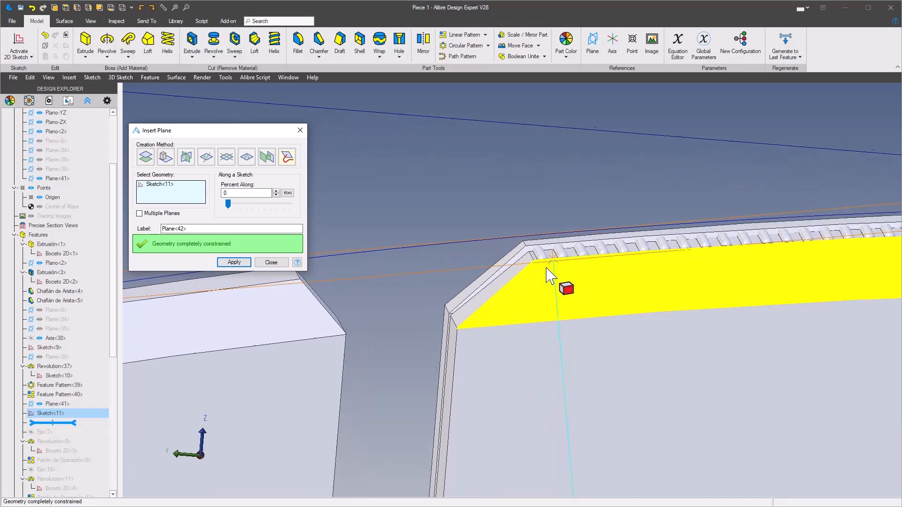
click(234, 262)
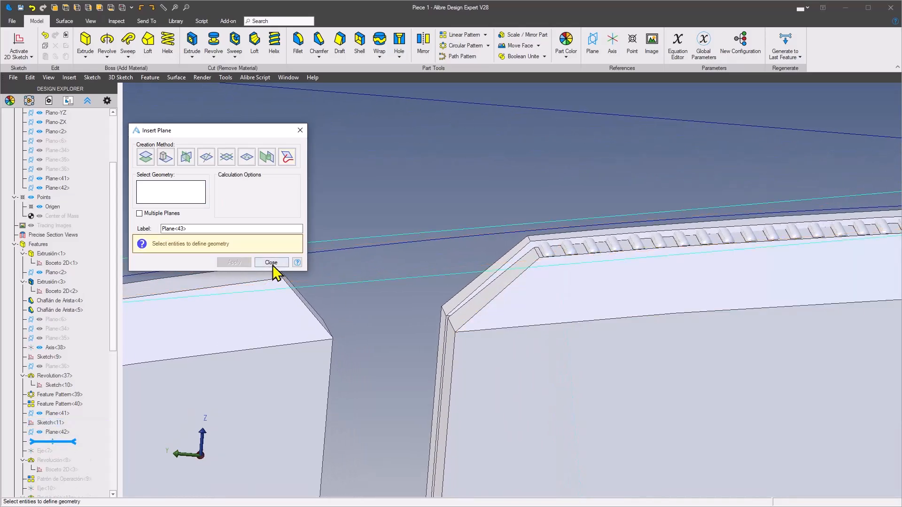
click(271, 262)
Start a 2D sketch on Plane<42> and draw a semicircular arc between the first two rows of bumps near the face corner
mouse_move(385, 206)
middle_down()
mouse_move(414, 317)
mouse_move(429, 243)
middle_up()
scroll(429, 243, down, 3)
mouse_move(365, 291)
middle_down()
mouse_move(352, 301)
mouse_move(367, 294)
middle_up()
right_click(368, 290)
click(418, 298)
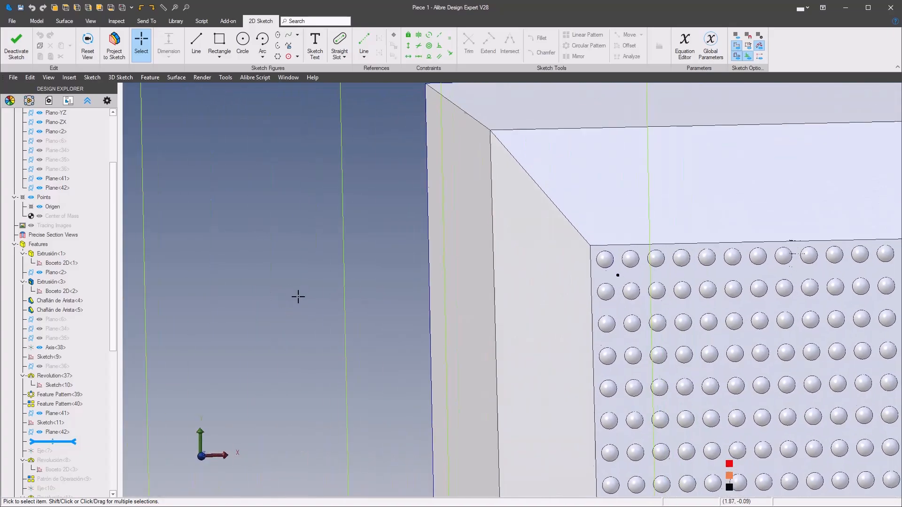
click(330, 286)
click(332, 262)
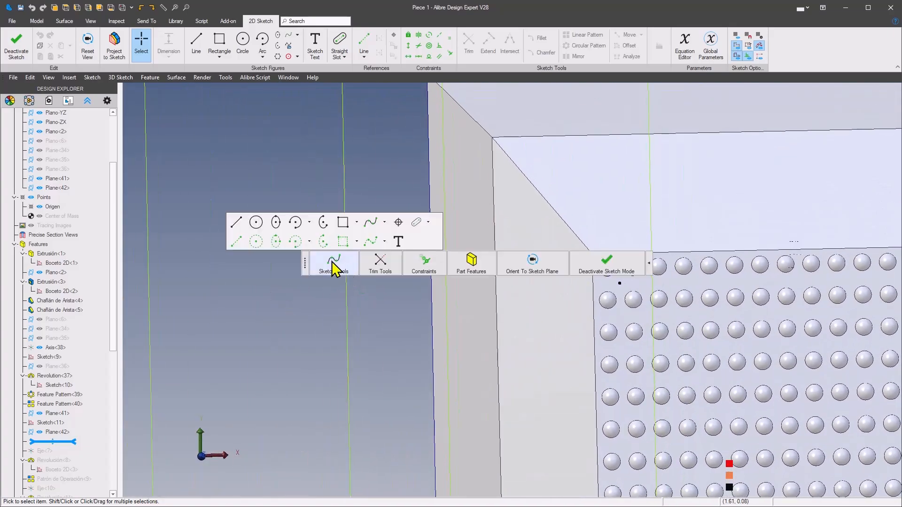
click(299, 224)
scroll(296, 232, up, 5)
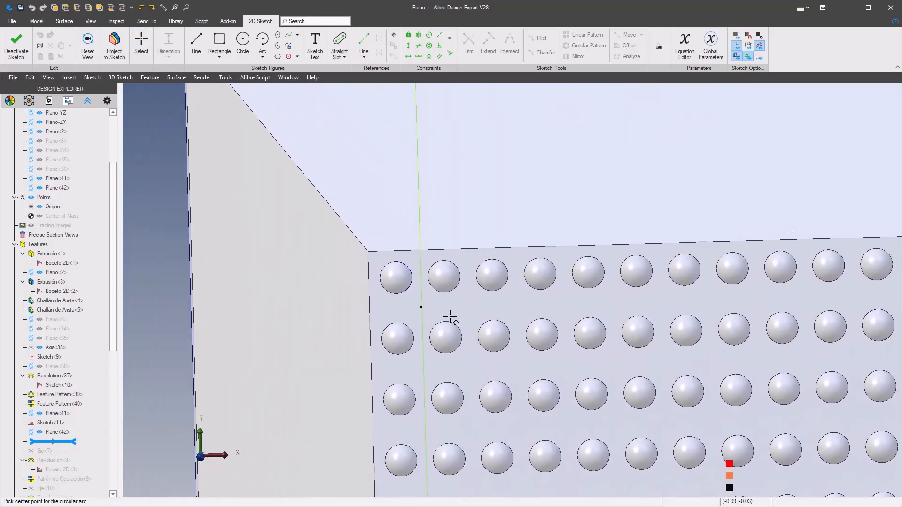
click(440, 323)
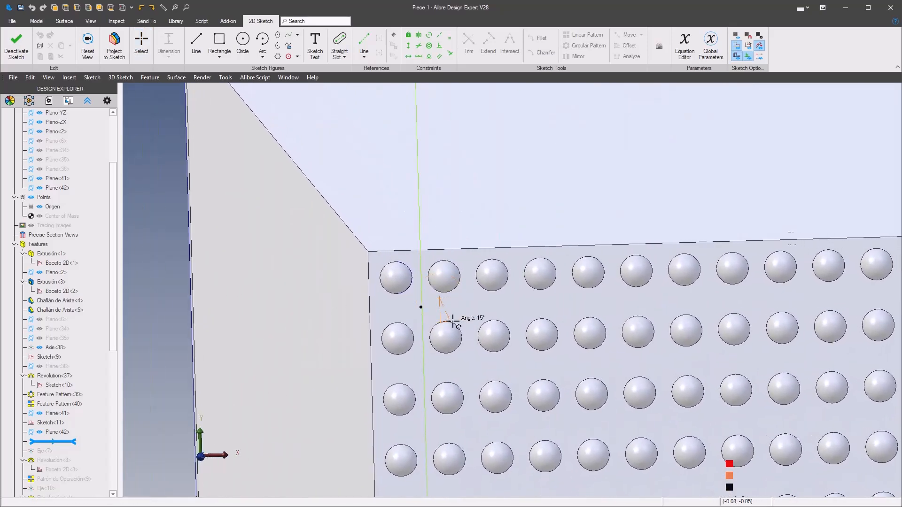
click(439, 282)
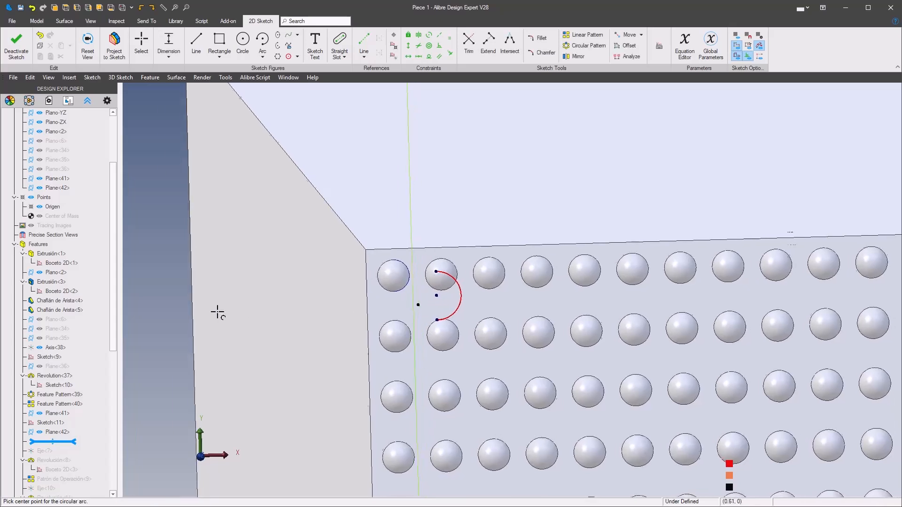
Close the semicircular arc with a straight line between its two endpoints
click(275, 284)
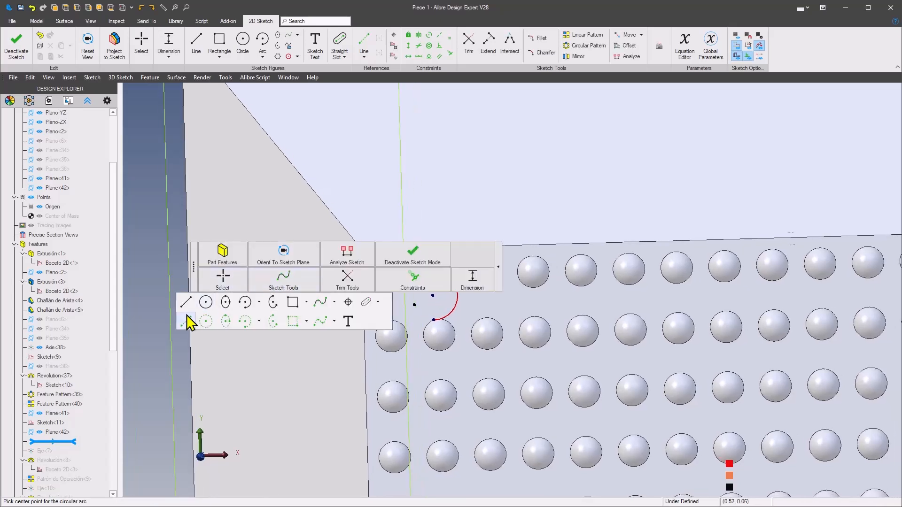
click(187, 303)
click(432, 273)
click(434, 320)
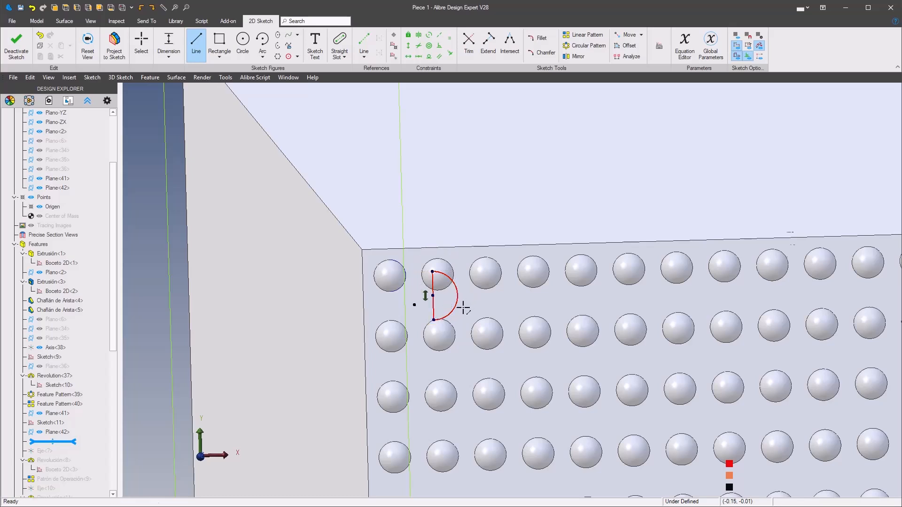
key(Escape)
Make the arc's center coincident with the reference point between the bump rows
right_click(145, 299)
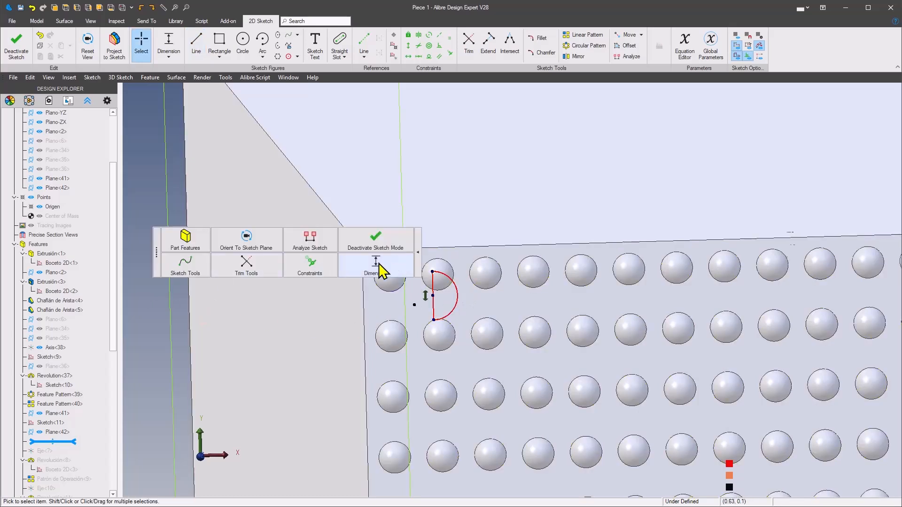
click(315, 275)
click(348, 308)
click(433, 295)
click(414, 304)
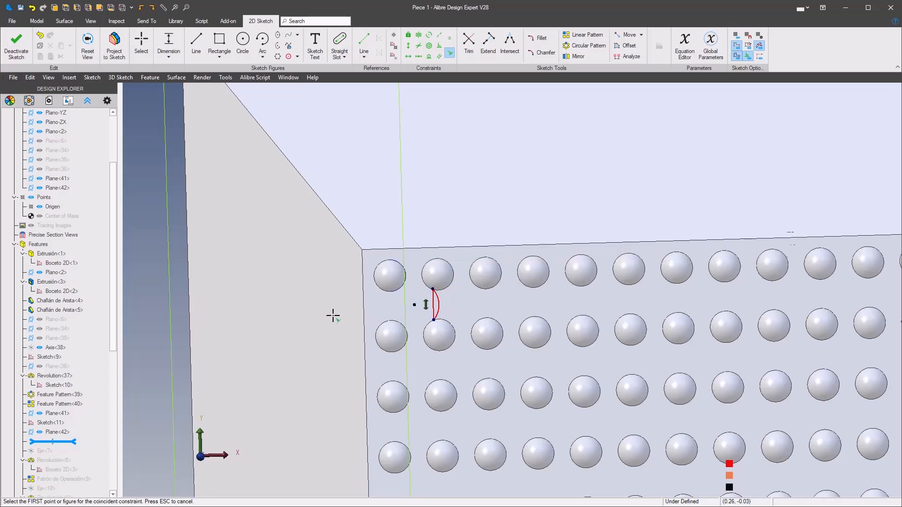
Apply a coincident constraint between the straight closing line and the arc's center point
right_click(183, 289)
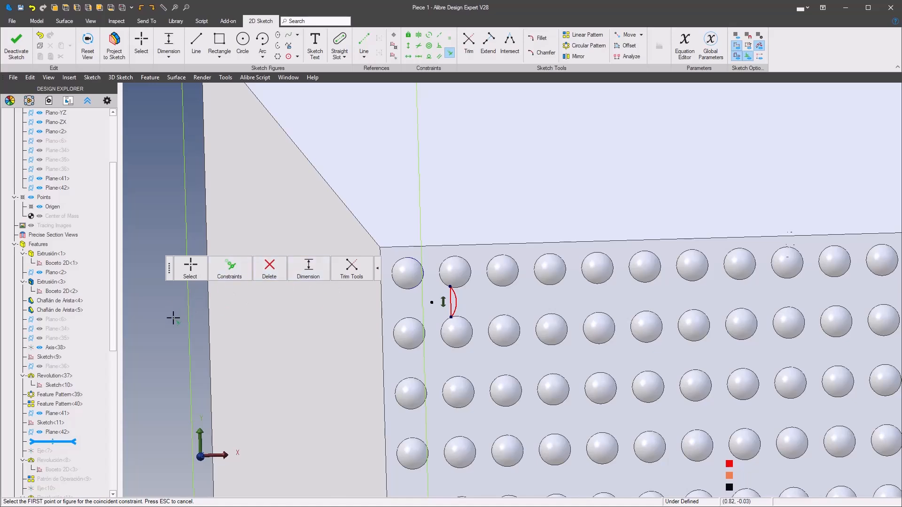
scroll(280, 324, up, 4)
middle_drag(398, 358, 452, 339)
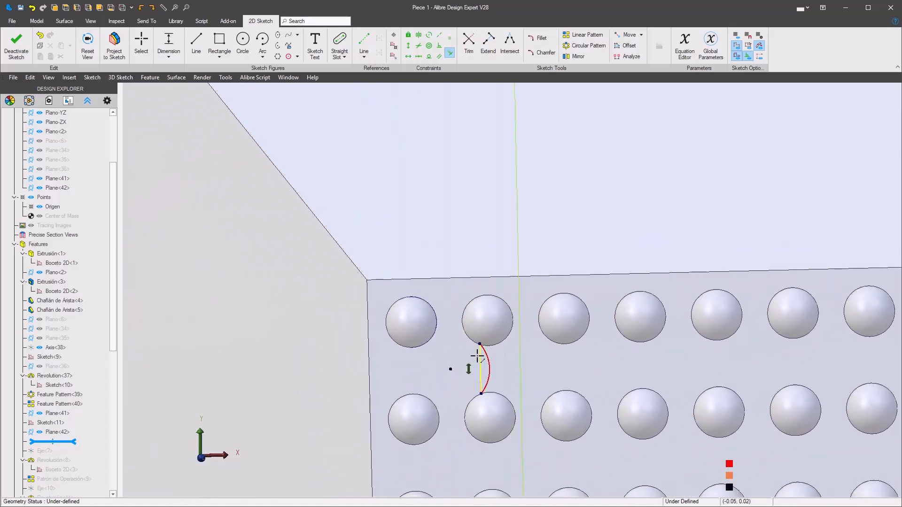
click(479, 356)
click(450, 368)
scroll(409, 353, down, 4)
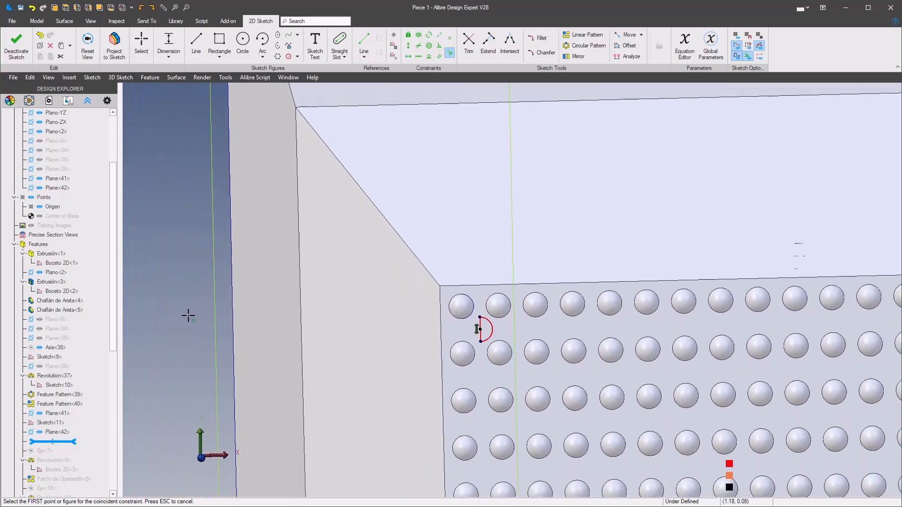
key(Escape)
Dimension the semicircle's radius as 0.05 mm
scroll(403, 306, up, 1)
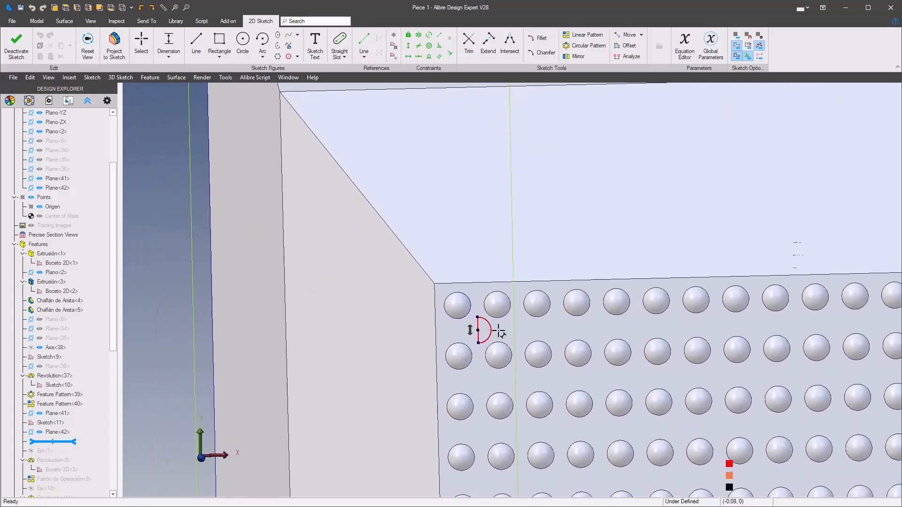
click(527, 324)
text(.05)
key(Return)
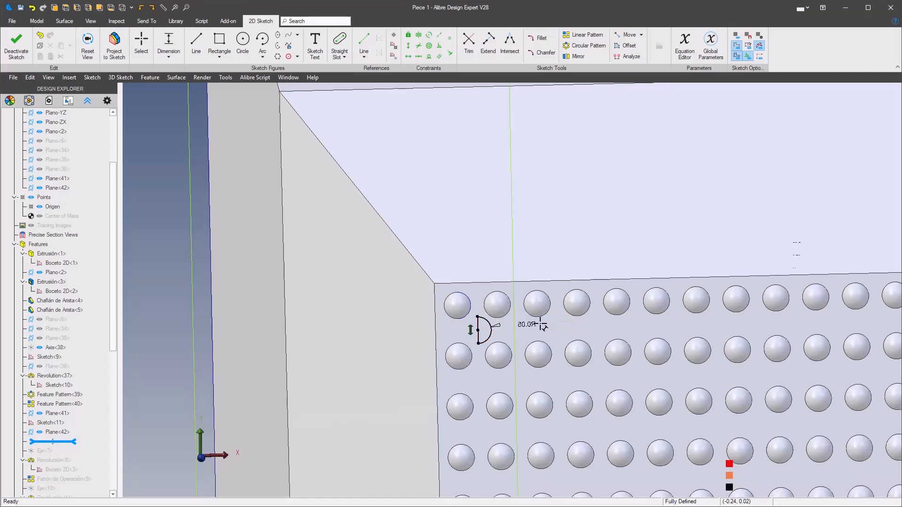
scroll(521, 324, down, 2)
scroll(294, 302, down, 2)
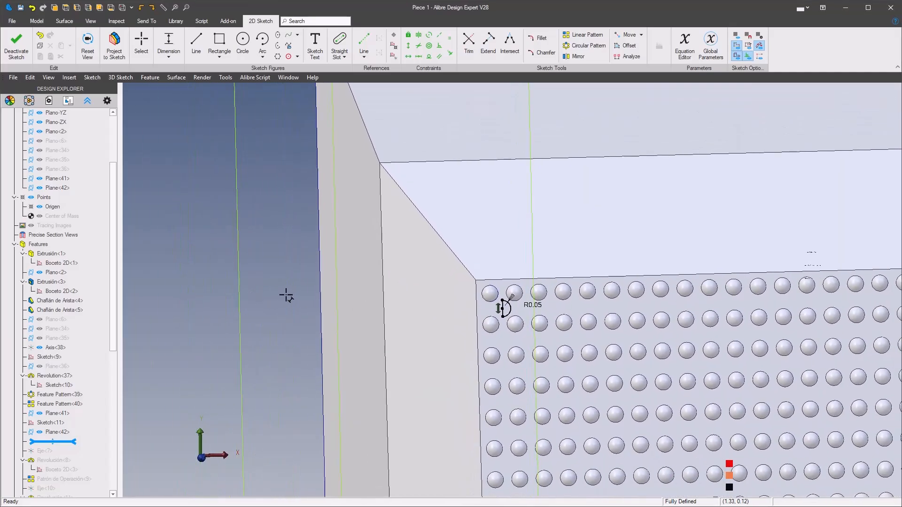
Revolve the semicircle profile as a boss through 360° about its straight sketch line
key(s)
mouse_move(322, 237)
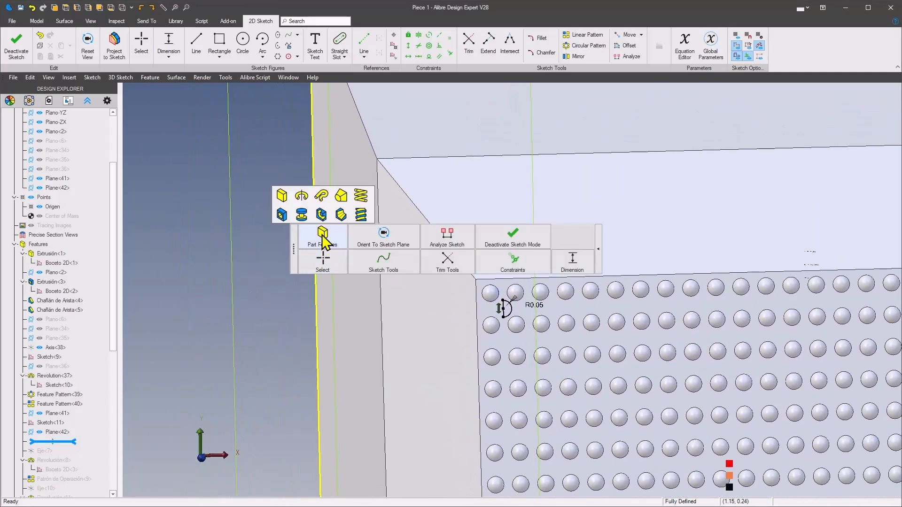
click(301, 198)
scroll(490, 357, up, 5)
scroll(515, 358, up, 2)
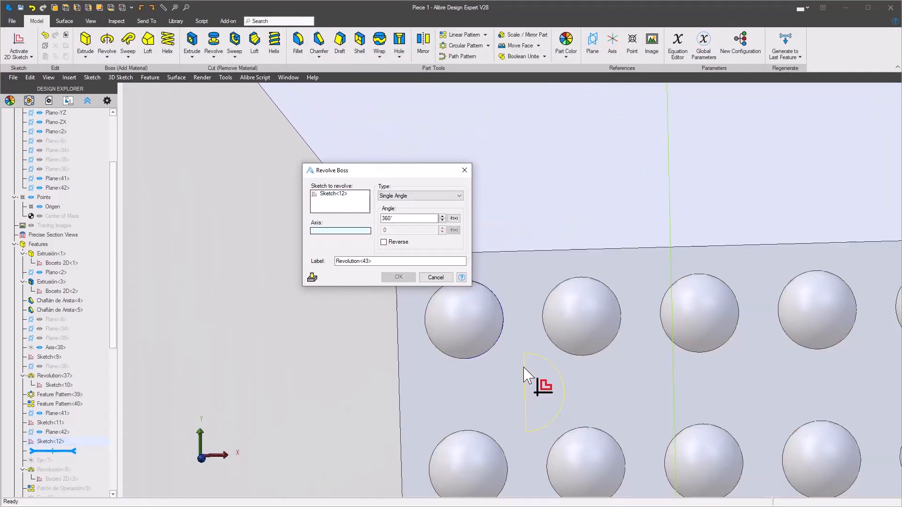
scroll(525, 367, up, 2)
click(525, 368)
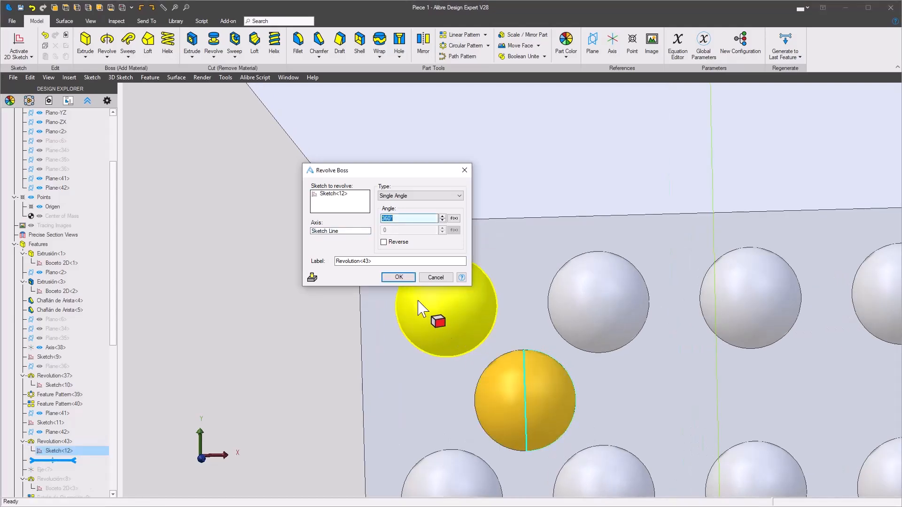
click(398, 277)
Set up a circular pattern of the new revolved bump about Axis<38> with 23 instances spaced at 0.15°
scroll(371, 302, down, 8)
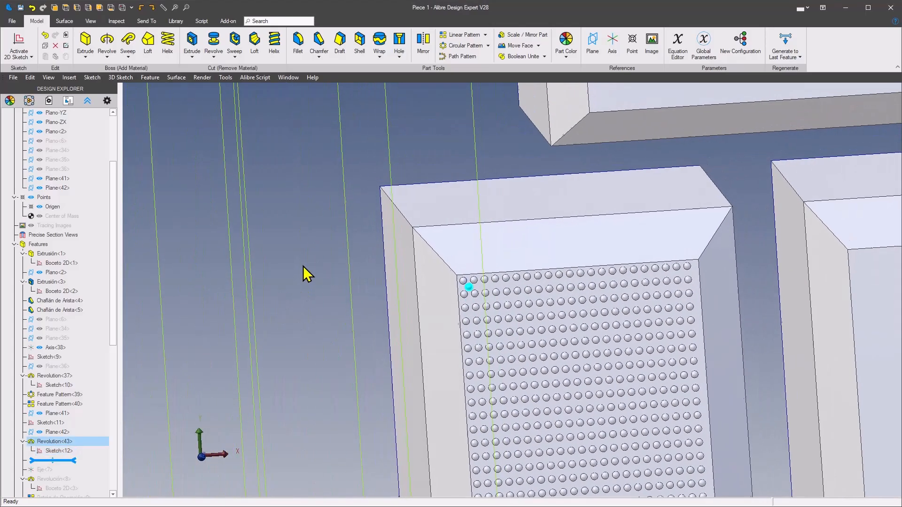
scroll(286, 266, down, 2)
click(465, 47)
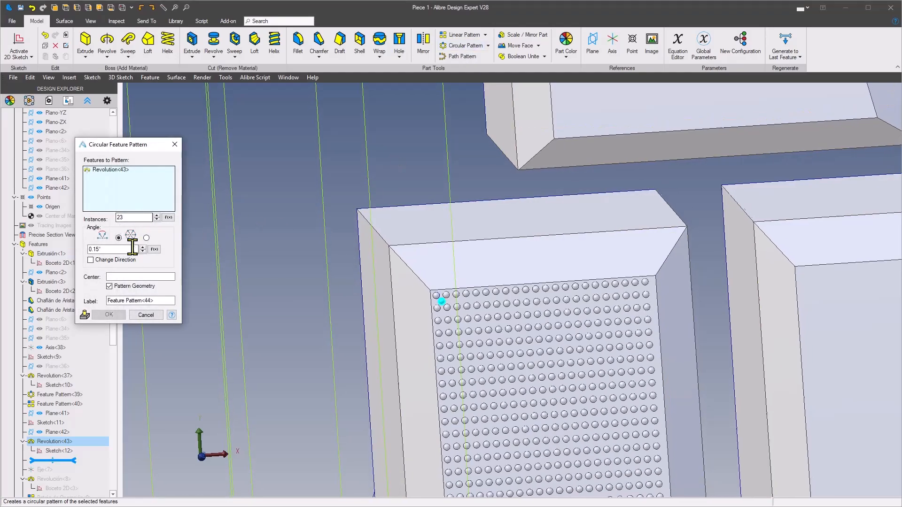
scroll(131, 263, down, 5)
click(136, 277)
mouse_move(311, 406)
middle_down()
mouse_move(351, 427)
mouse_move(412, 402)
mouse_move(537, 421)
mouse_move(466, 406)
mouse_move(538, 346)
mouse_move(528, 294)
middle_up()
click(535, 285)
middle_drag(234, 280, 273, 291)
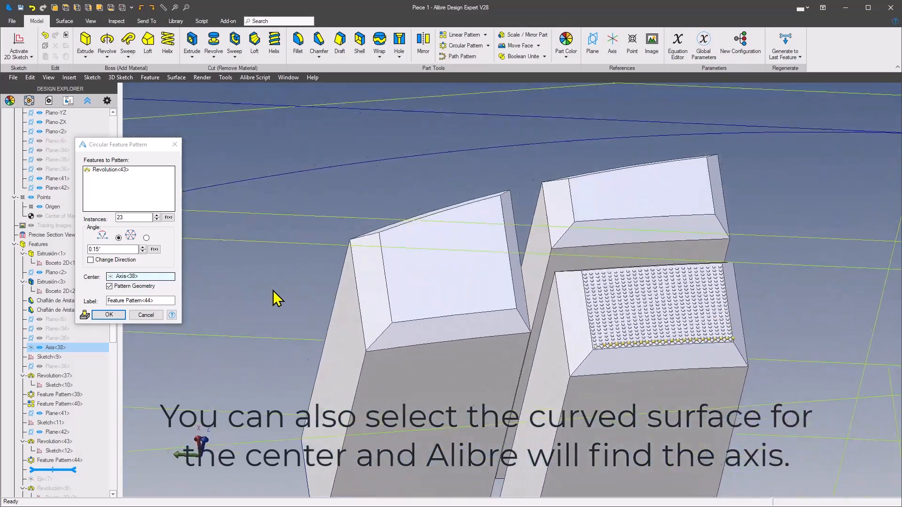
Reduce the circular pattern of the new bump to 22 instances and create it
scroll(272, 290, up, 4)
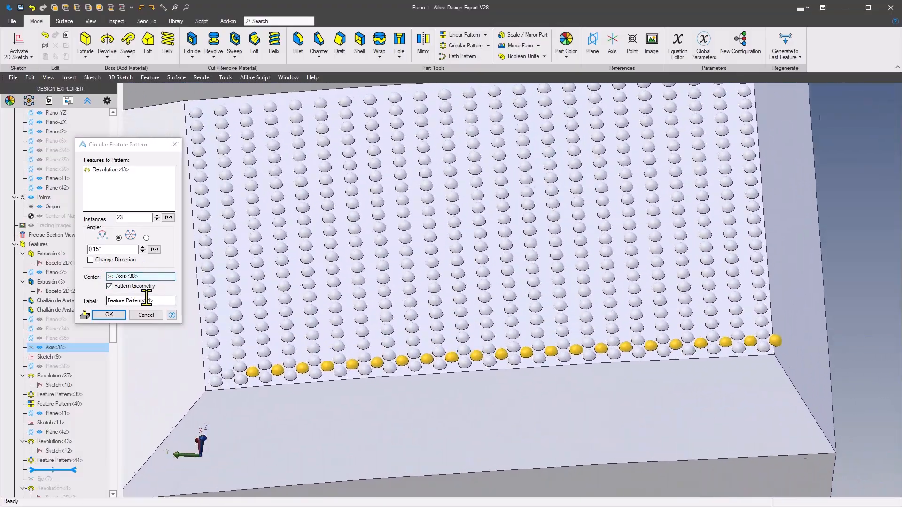
click(157, 215)
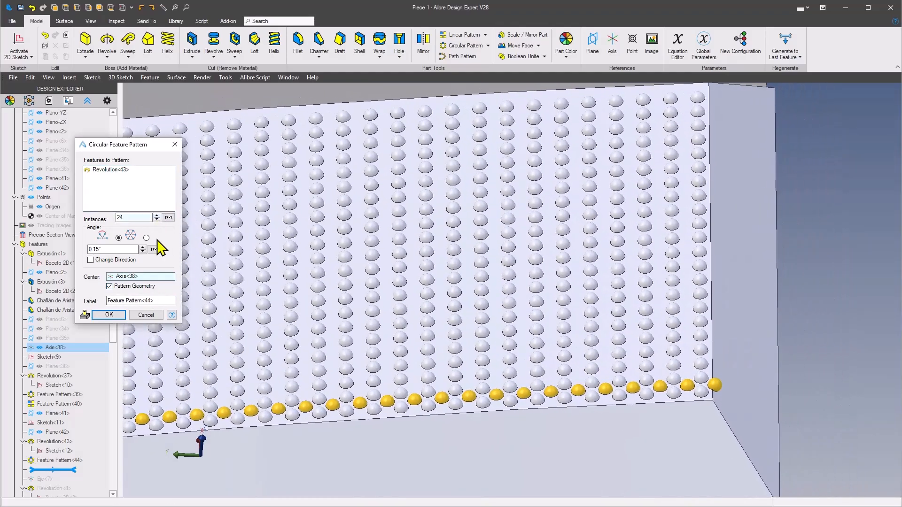
click(156, 220)
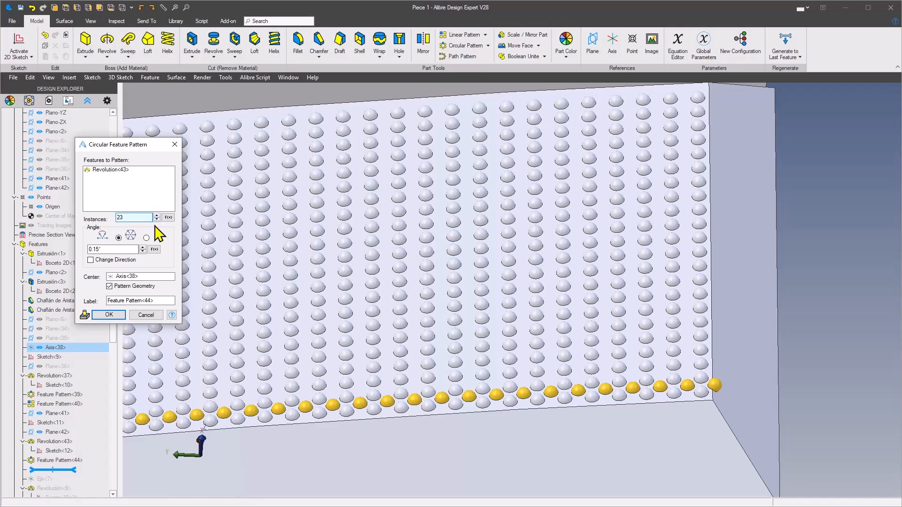
right_drag(684, 413, 192, 343)
click(116, 315)
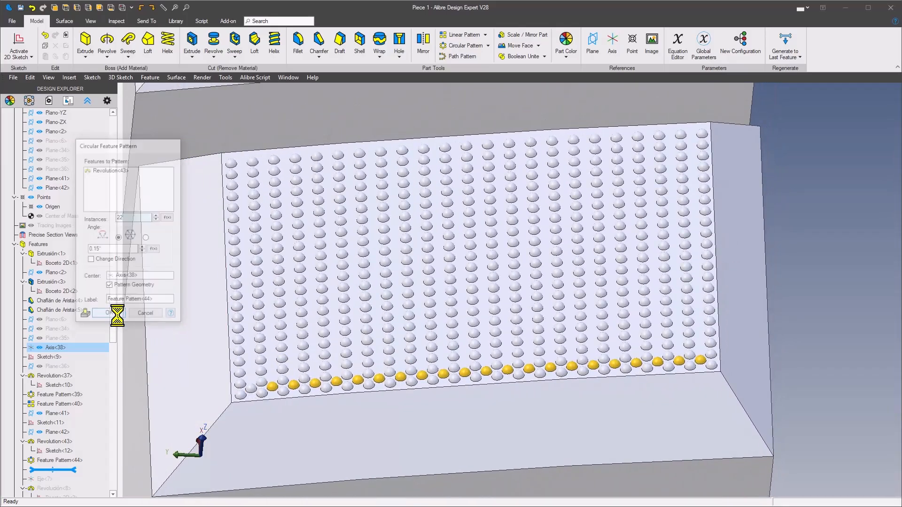
Start a linear feature pattern with the new revolved bump and its circular pattern as the features to repeat
right_drag(117, 318, 465, 52)
click(465, 36)
scroll(308, 249, up, 5)
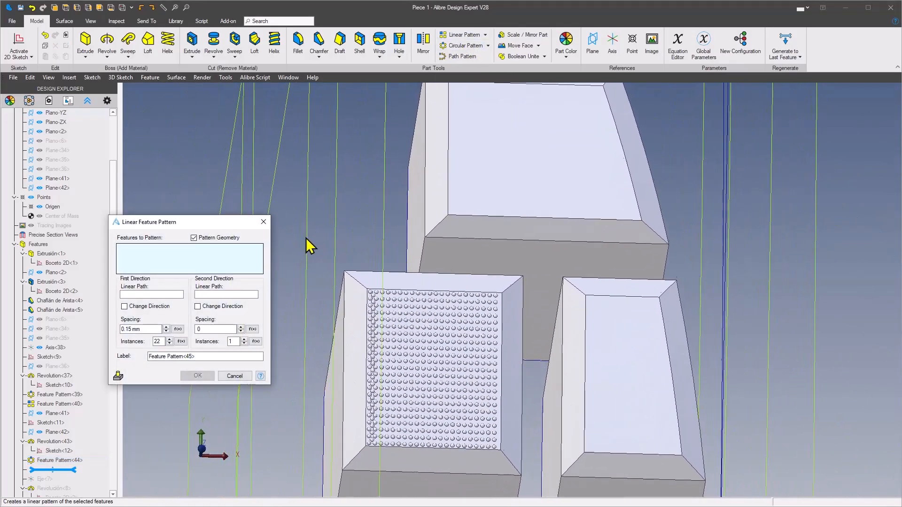
scroll(306, 245, up, 2)
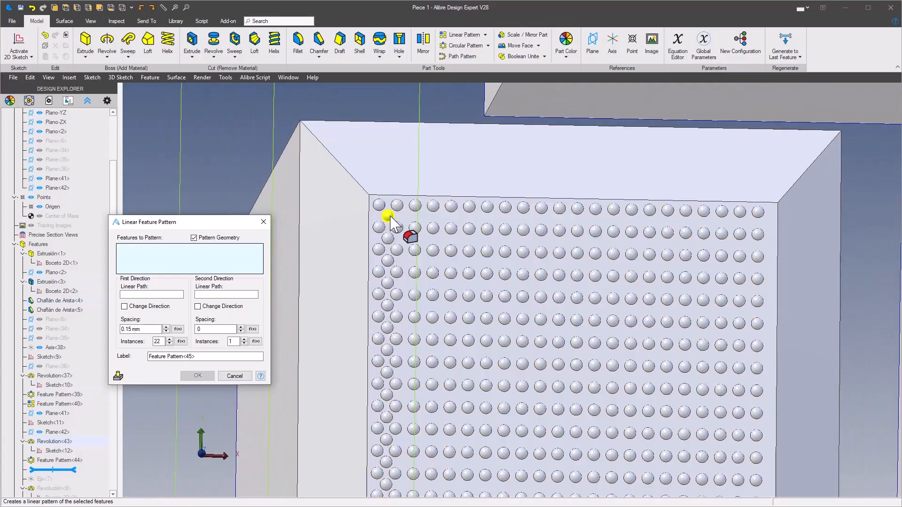
click(389, 217)
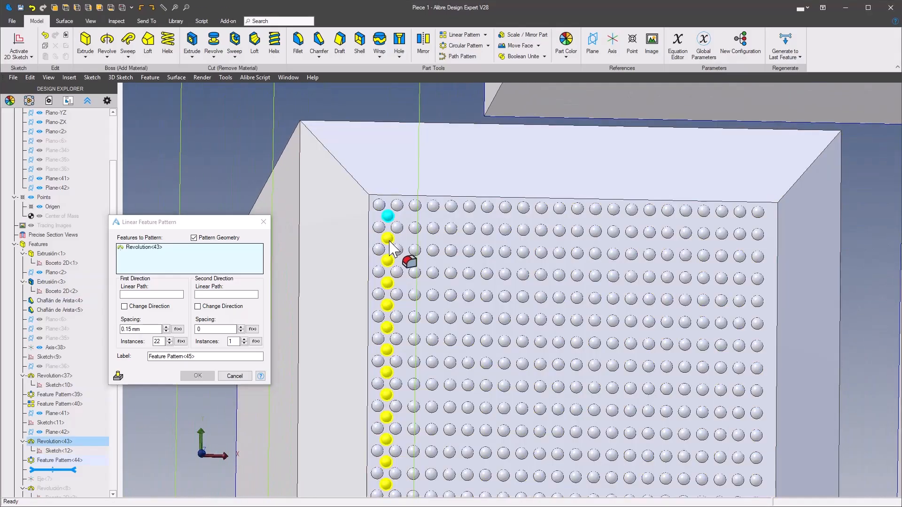
scroll(389, 247, down, 5)
Create the linear pattern along the X axis (Eje-X) with 22 instances spaced at 0.15 mm
click(179, 296)
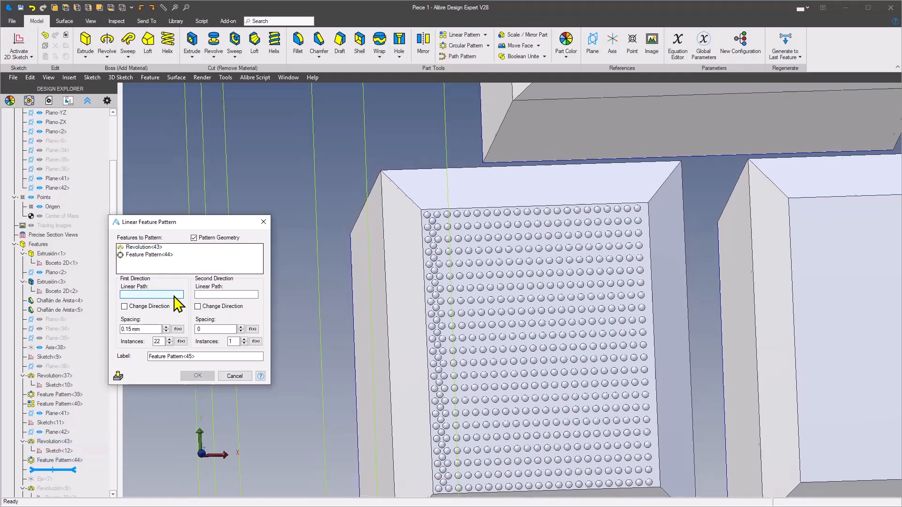
scroll(453, 447, down, 5)
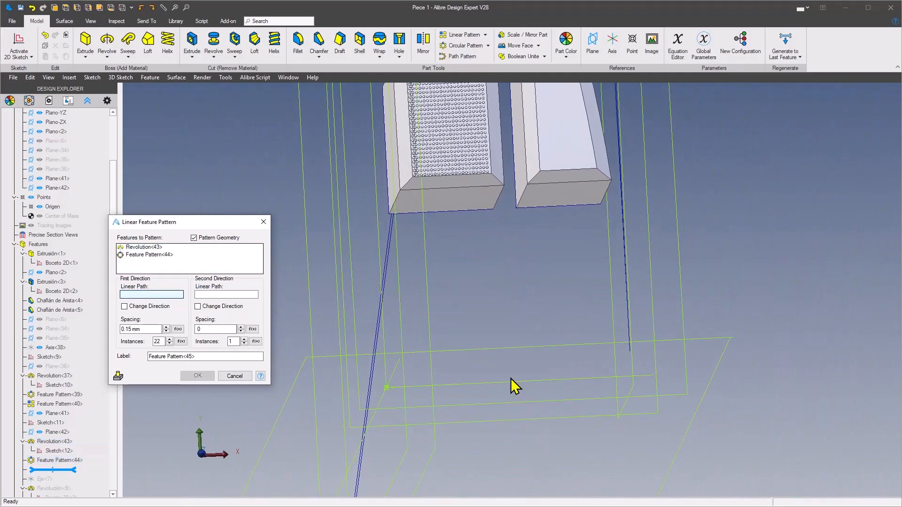
click(508, 383)
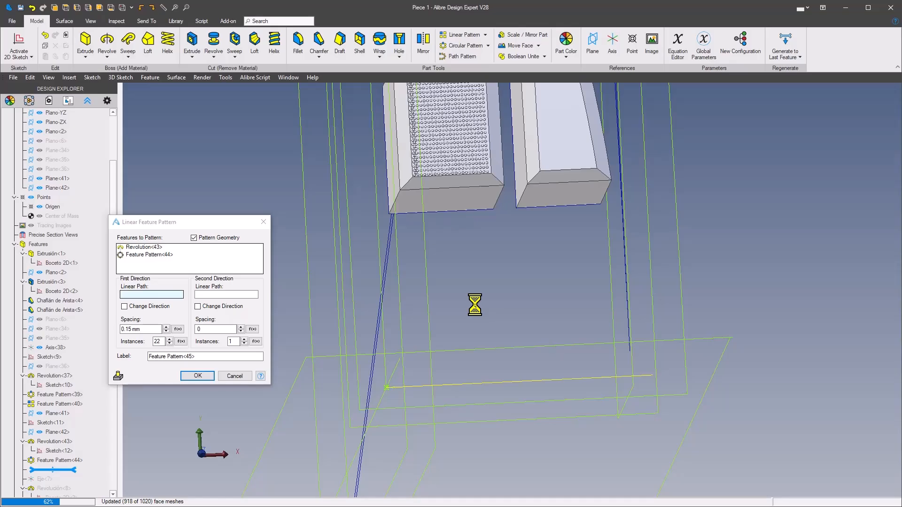
scroll(479, 312, up, 8)
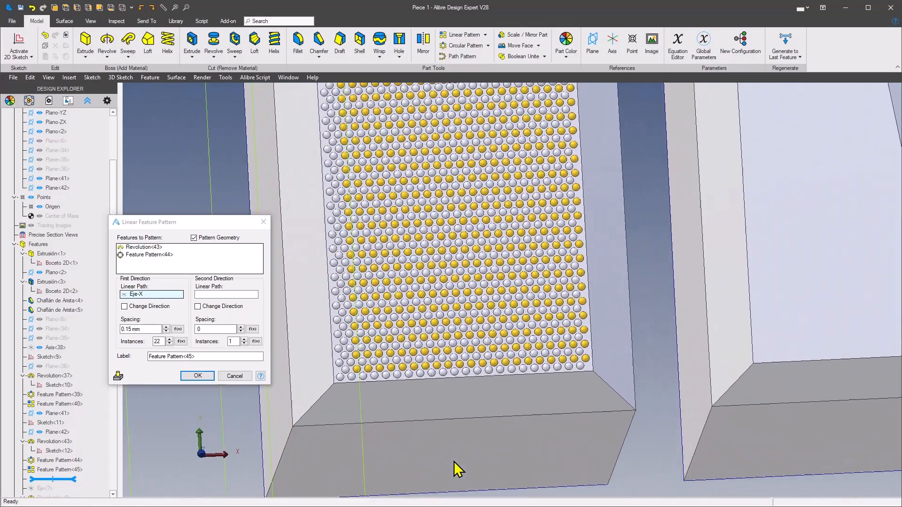
middle_drag(458, 470, 722, 399)
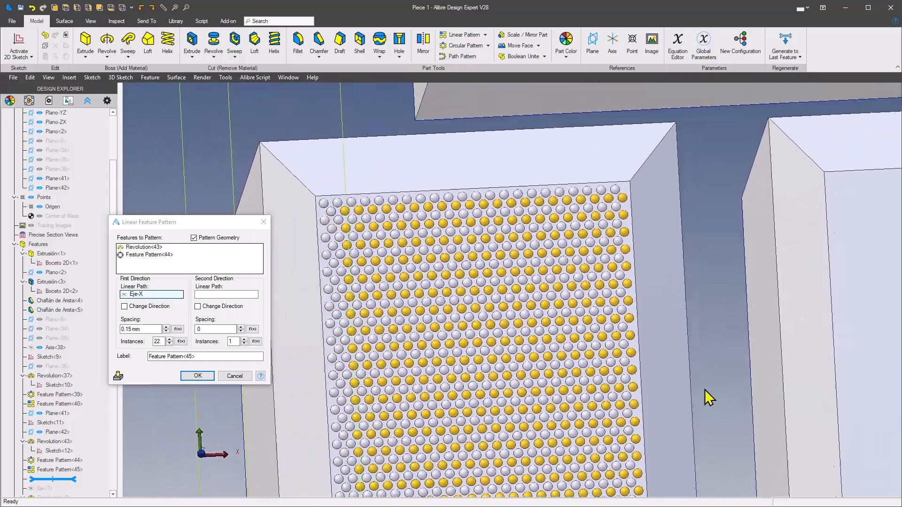
scroll(721, 399, down, 3)
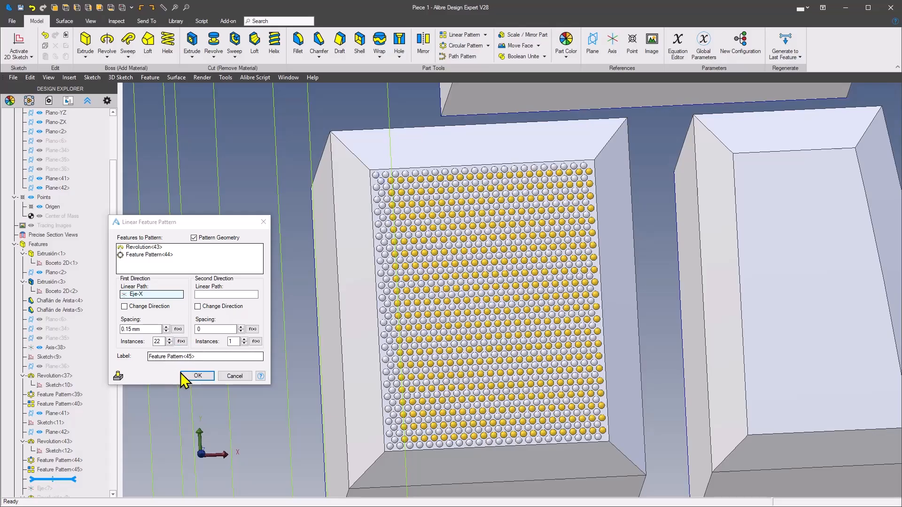
click(200, 377)
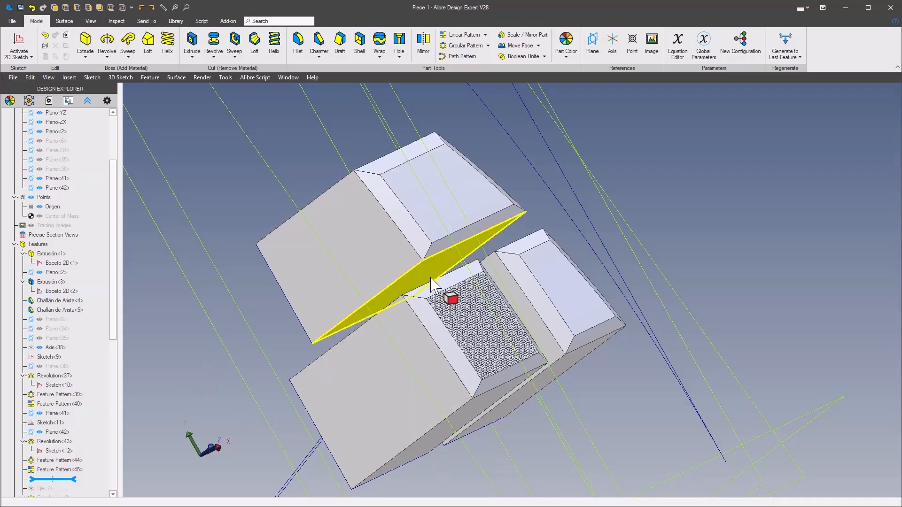
scroll(463, 332, up, 3)
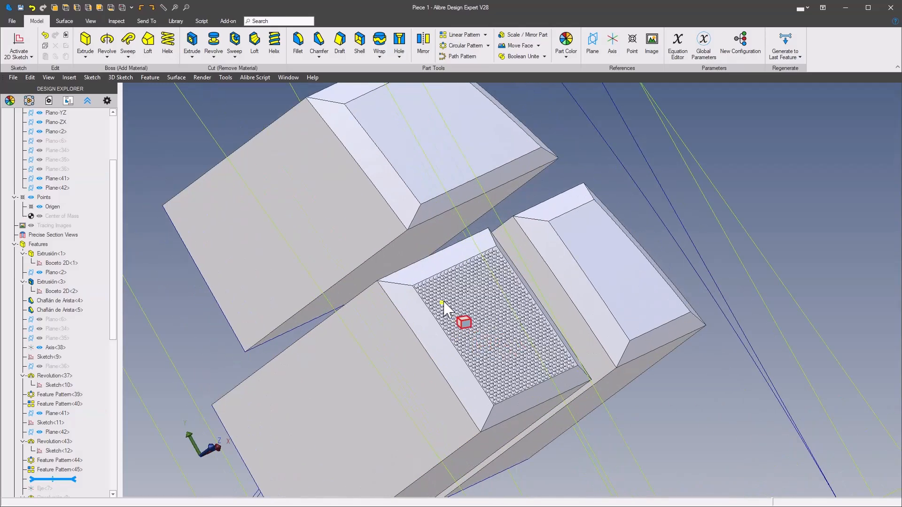
scroll(452, 314, up, 2)
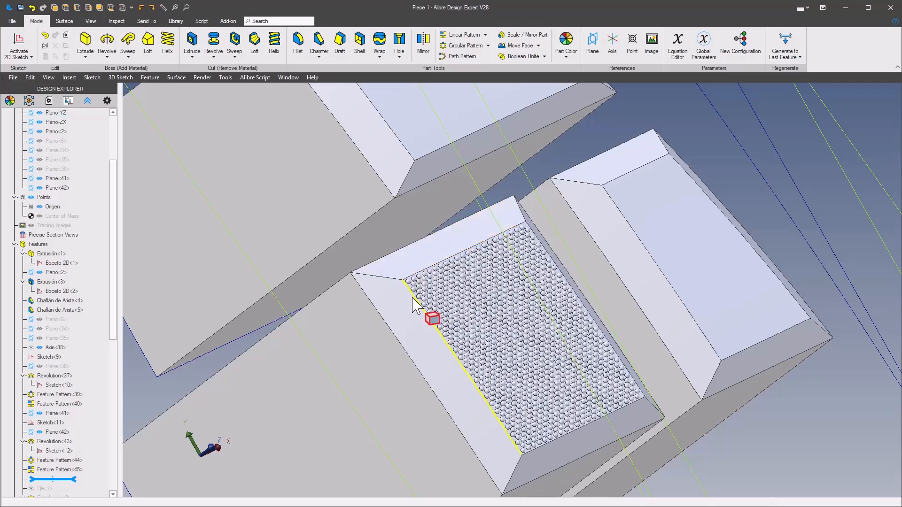
scroll(412, 300, down, 2)
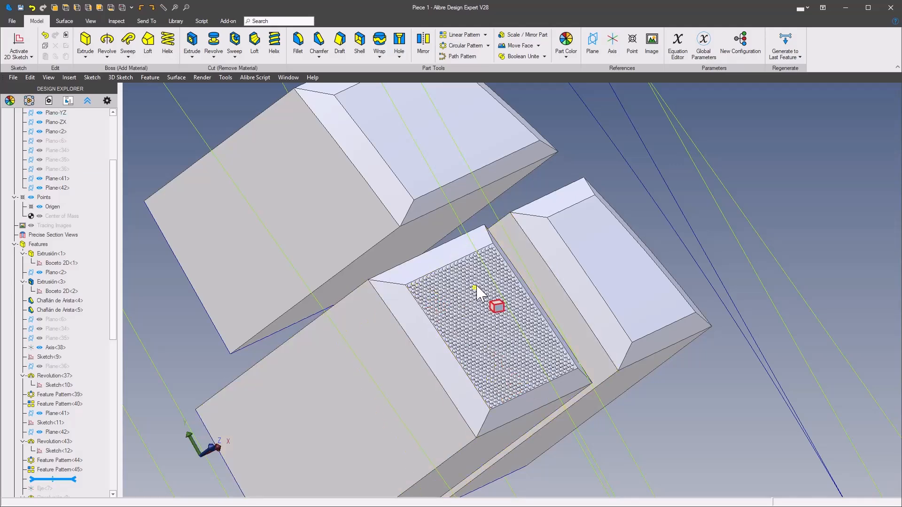
scroll(779, 371, down, 2)
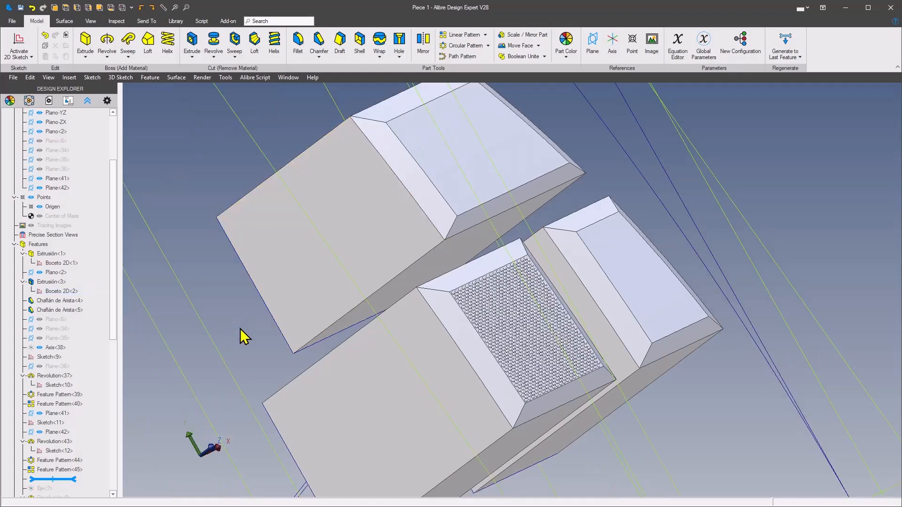
scroll(592, 364, up, 3)
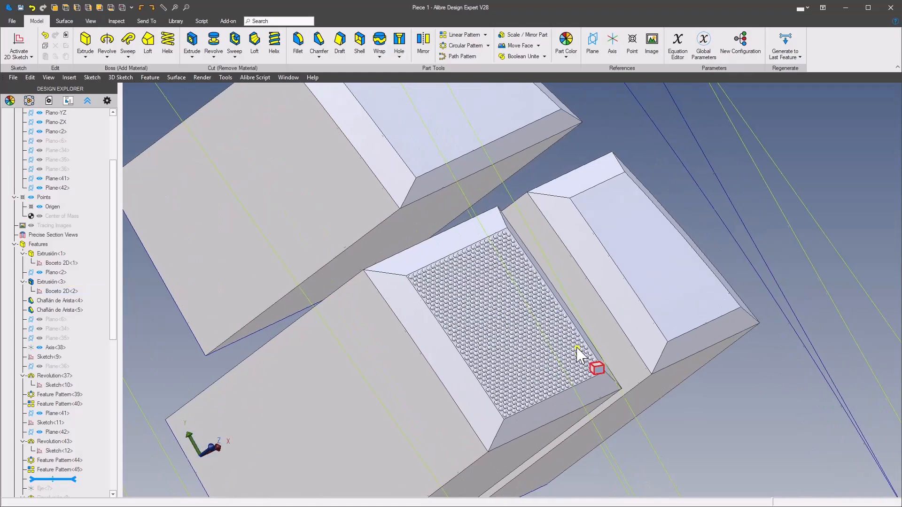